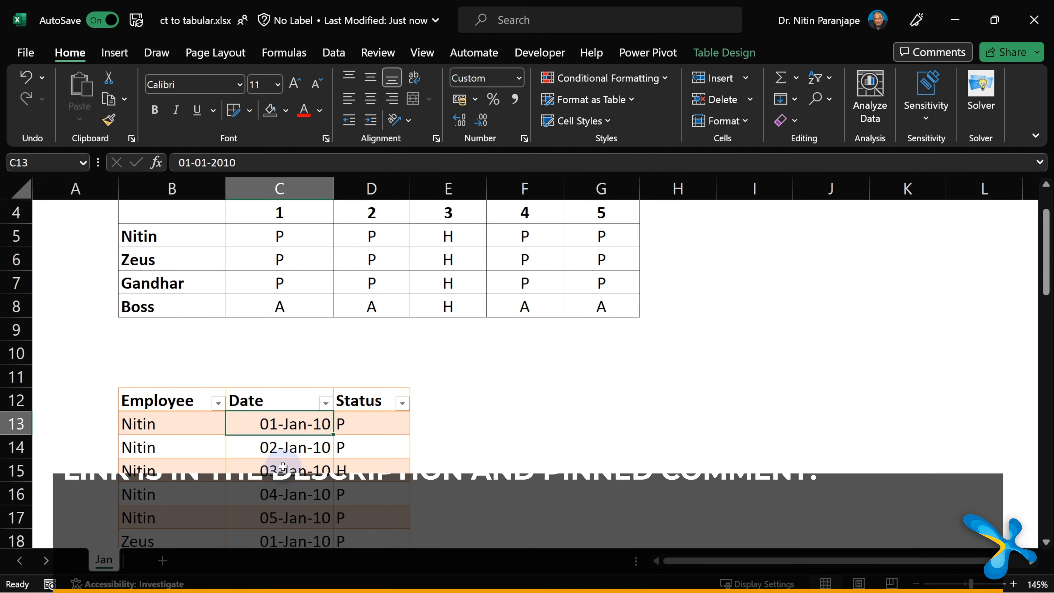
- Set up the PivotTable and PivotChart Wizard to build a PivotTable from multiple consolidation ranges with a single page field created automatically
scroll(293, 305, up, 1)
click(293, 305)
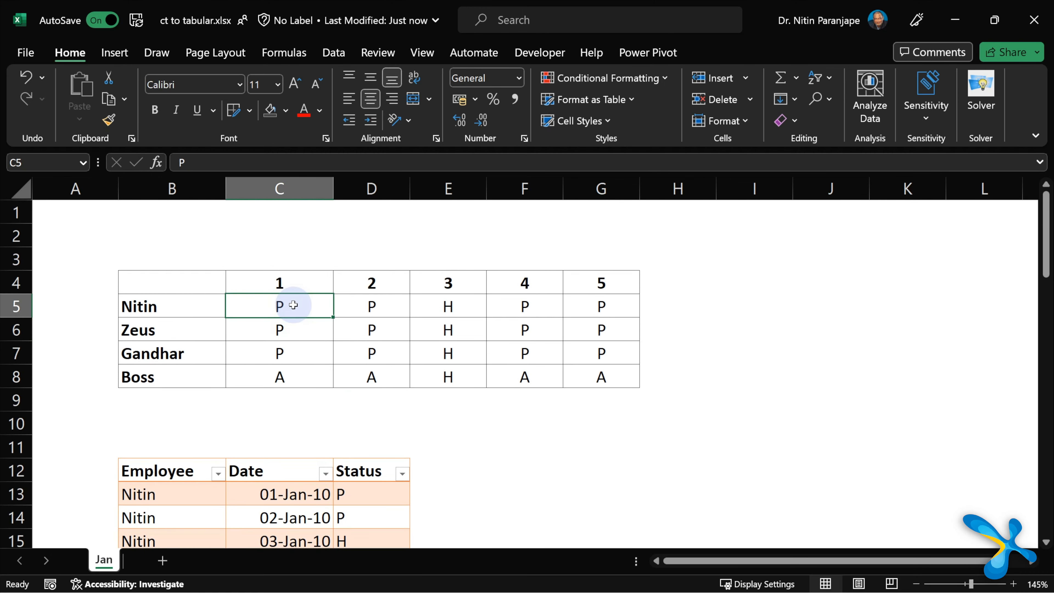
key(alt+d)
key(p)
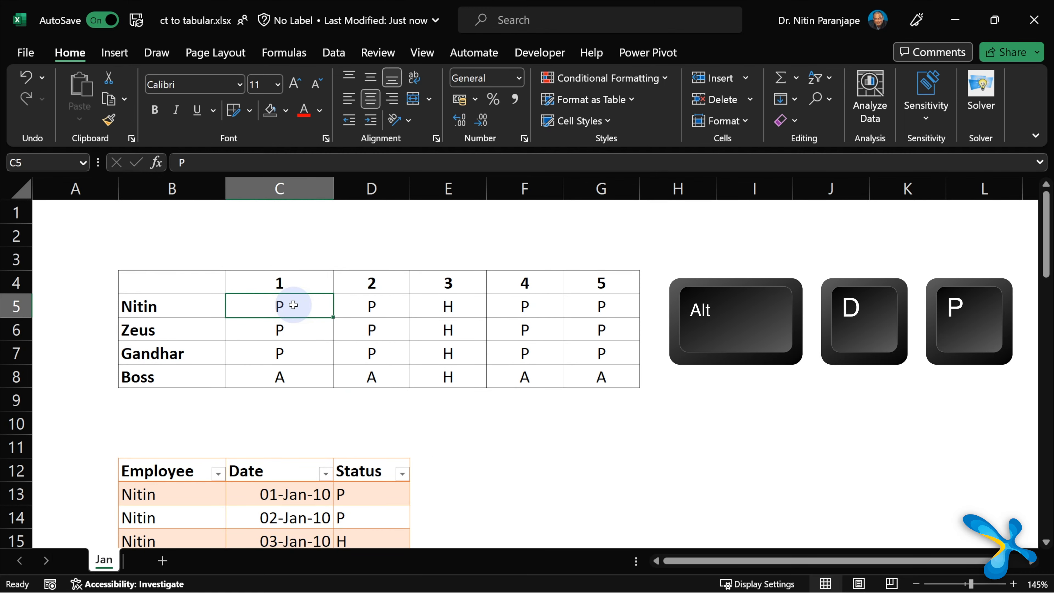
key(alt+d)
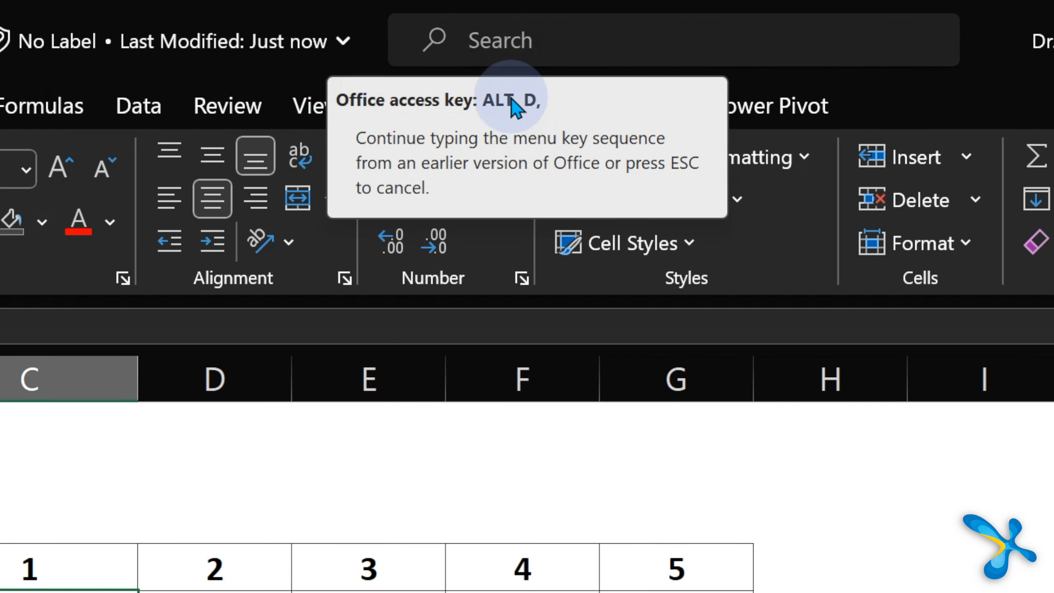
key(p)
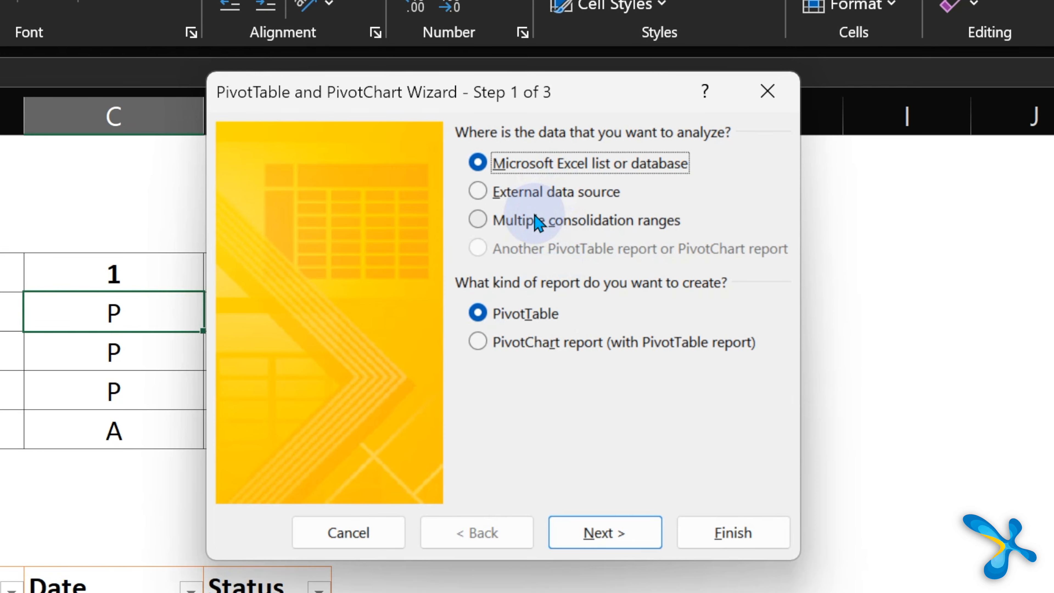
click(534, 230)
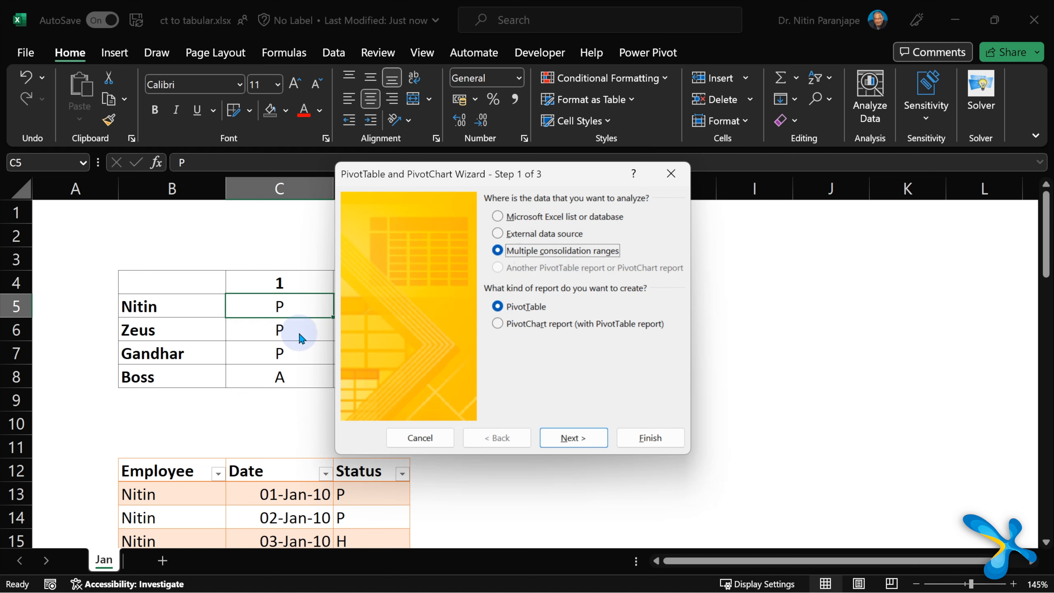
click(562, 438)
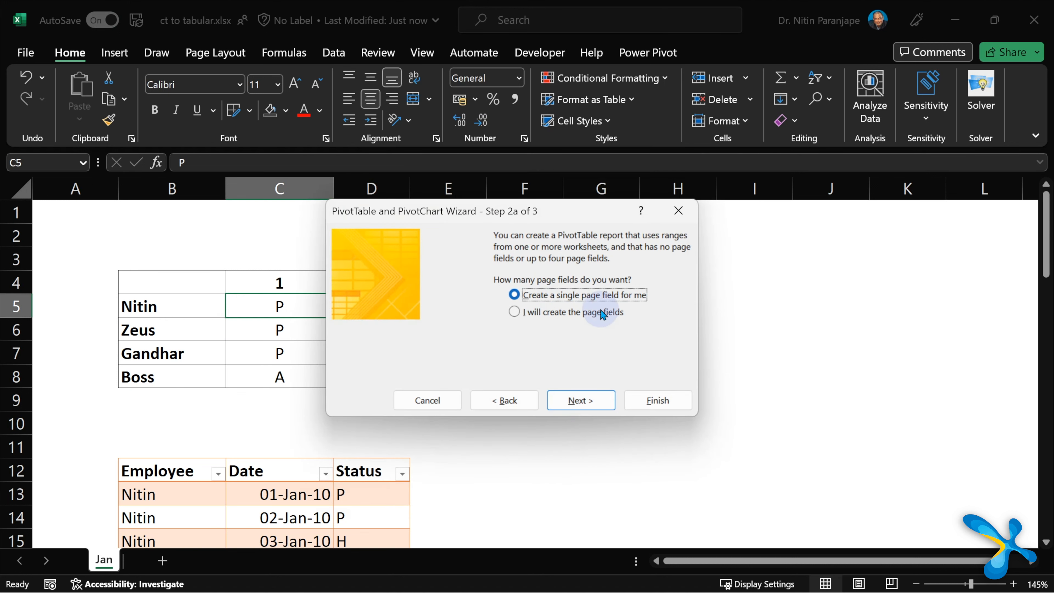
click(576, 400)
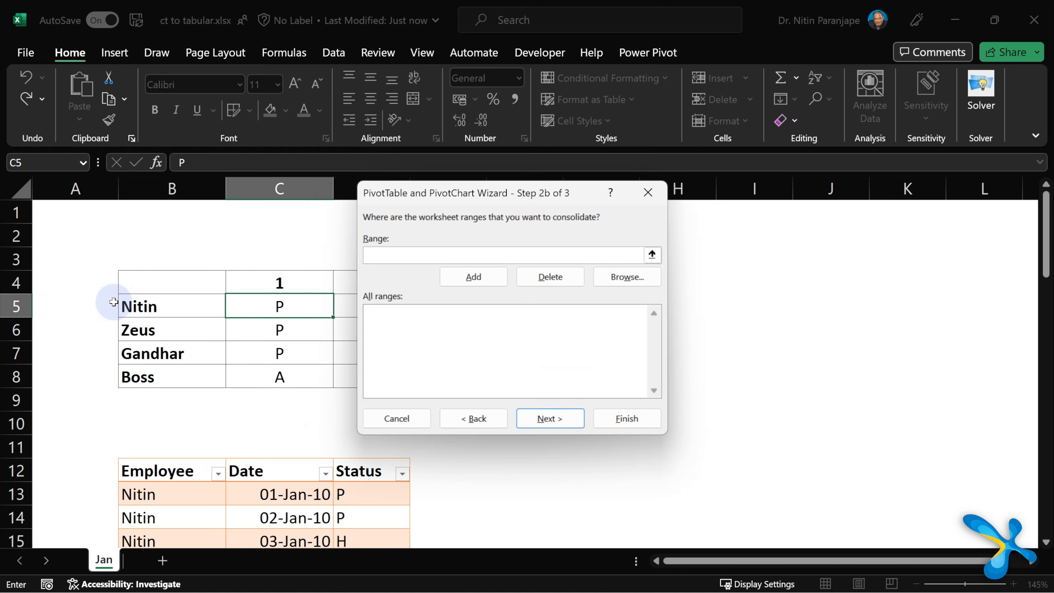
- Add the attendance grid Jan!$B$4:$G$8 as the range to consolidate and finish creating the PivotTable
click(172, 309)
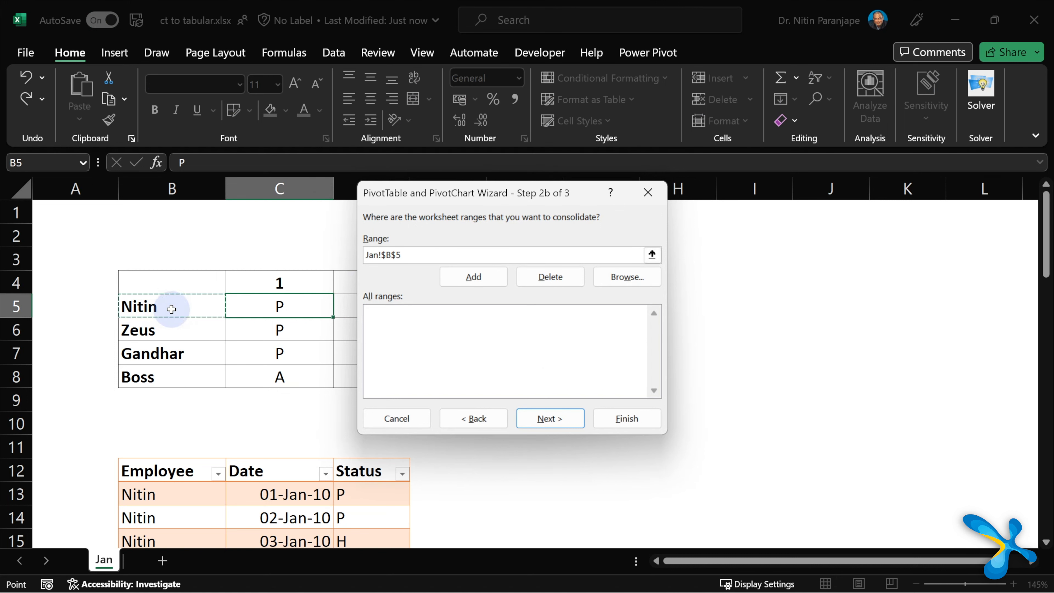
key(ctrl+a)
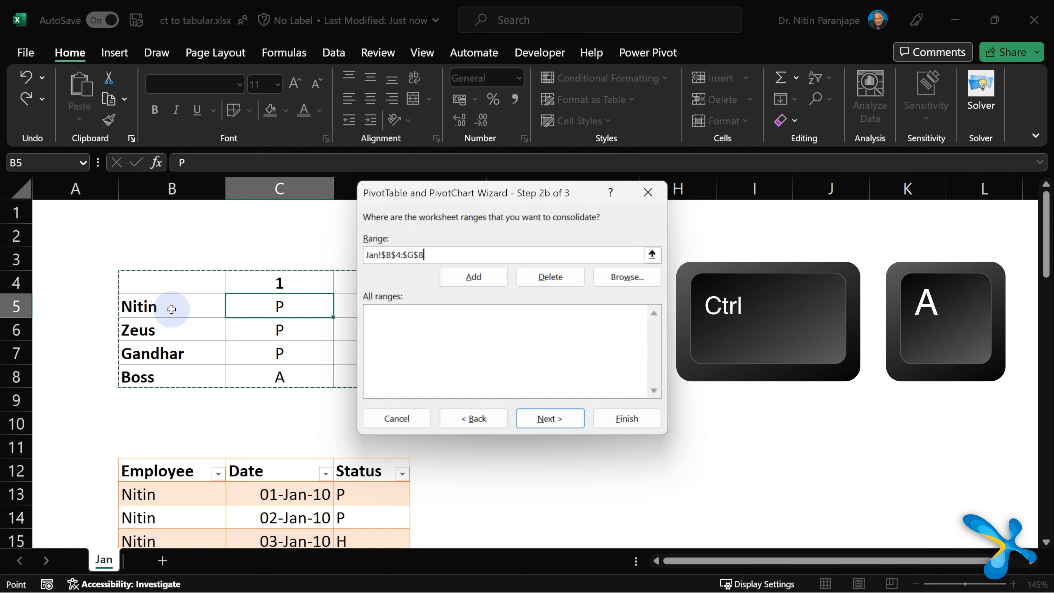
click(477, 278)
click(625, 419)
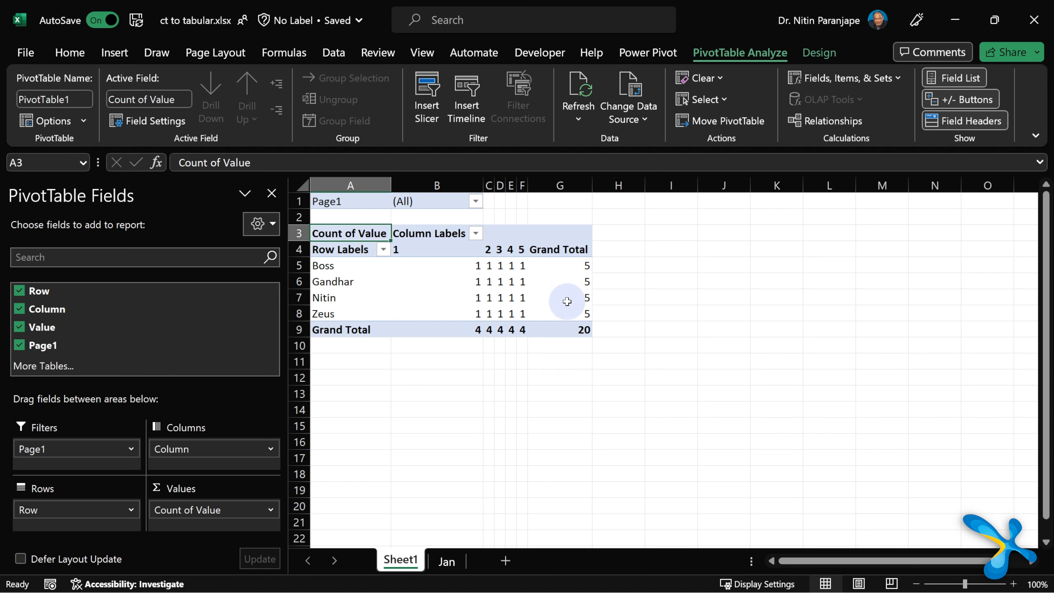
- Show the detail records behind the PivotTable's overall grand total
click(561, 331)
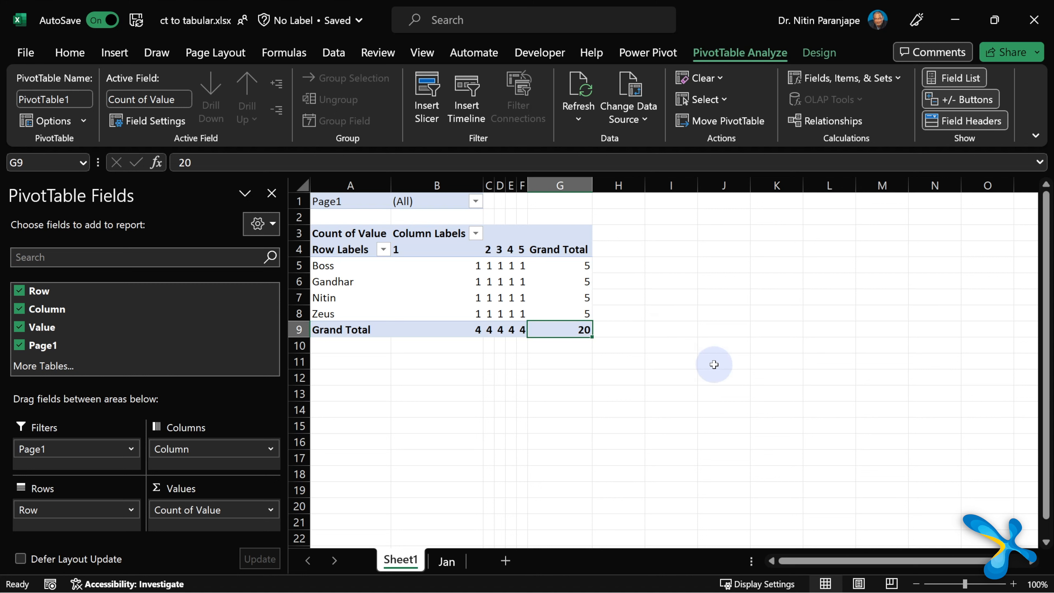
double_click(565, 326)
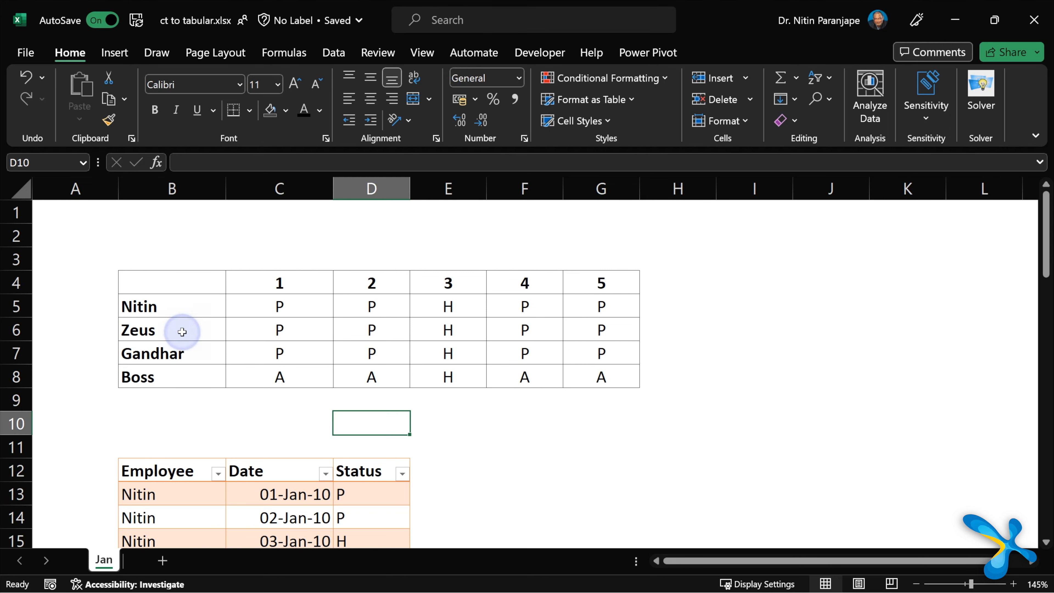
- Convert the attendance grid B4:G8 on the Jan sheet into an Excel table with headers
click(202, 277)
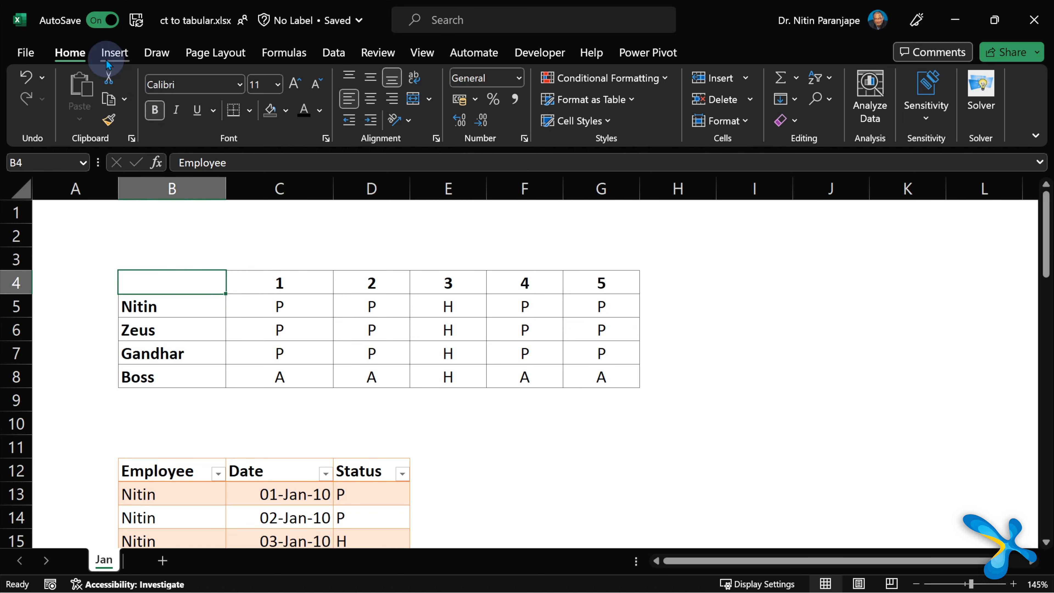
click(112, 52)
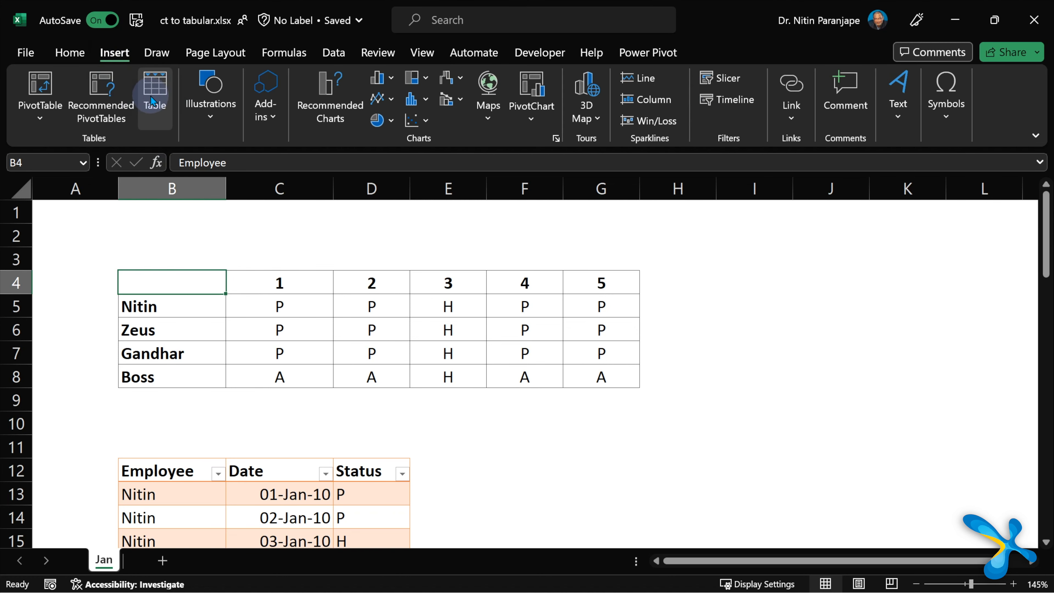
click(156, 96)
click(374, 294)
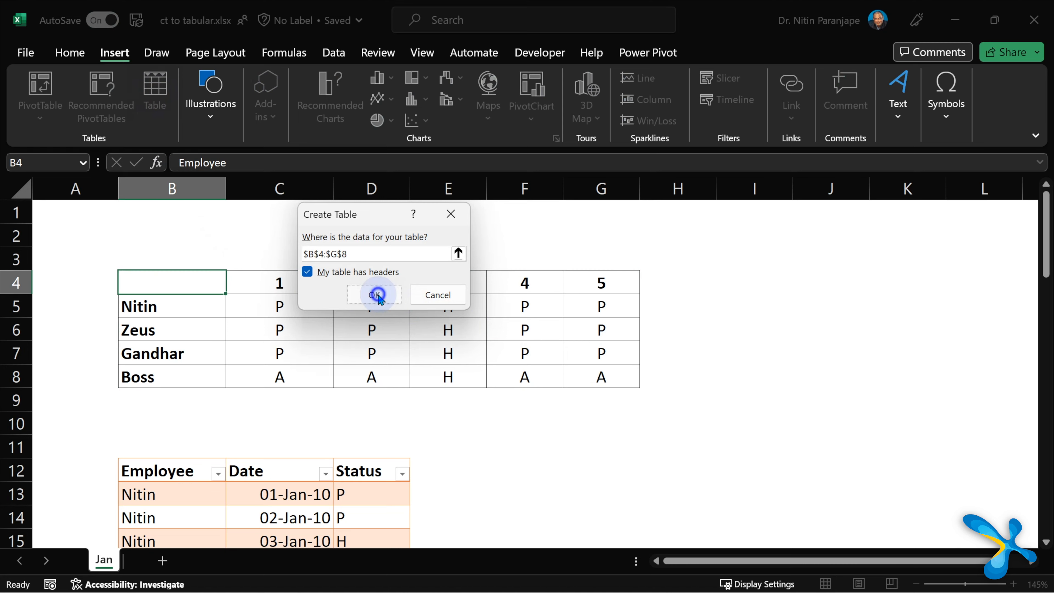
- Rename the new attendance table as mydata
click(507, 325)
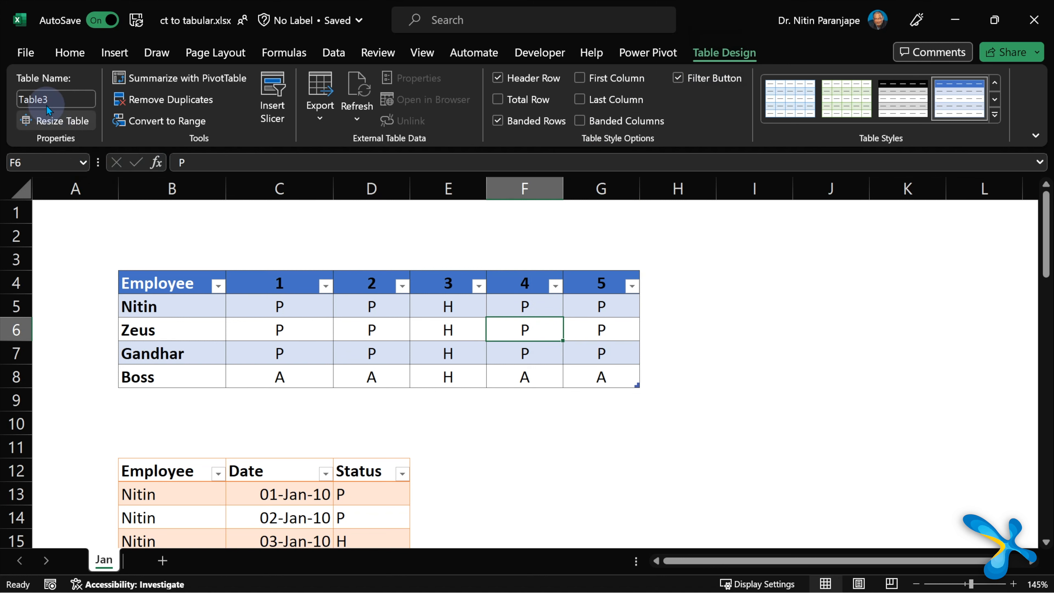
click(58, 99)
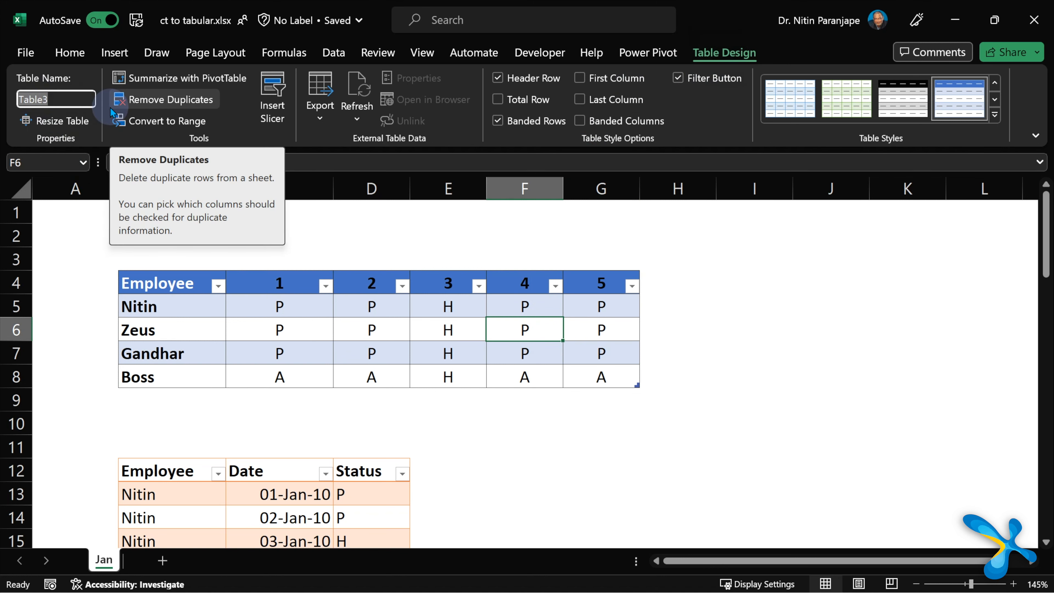
text(mydata)
key(Return)
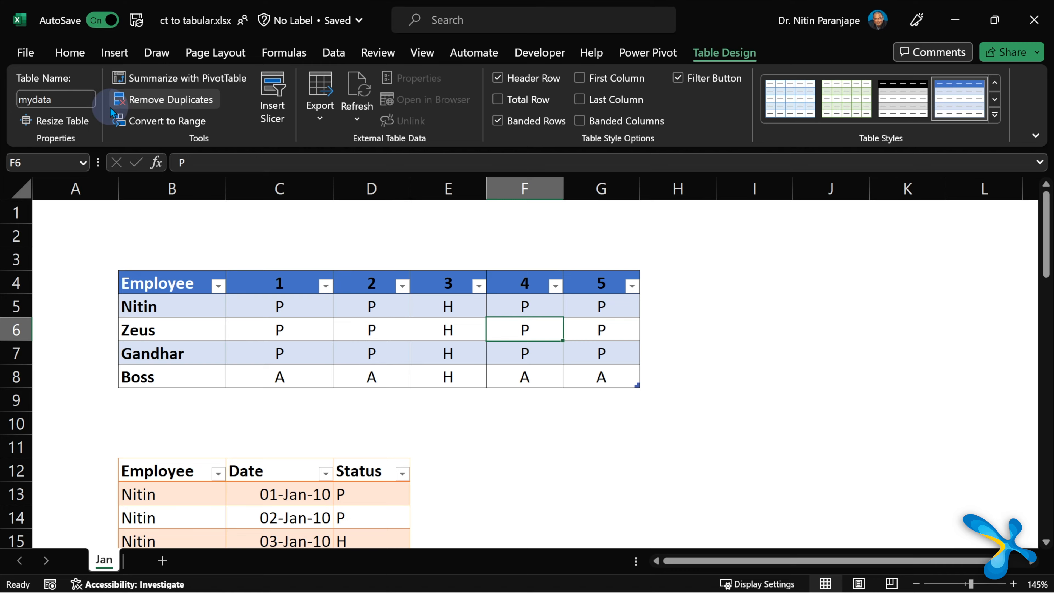
- Close the ct to tabular.xlsx workbook and create a new blank workbook
key(alt+f)
key(c)
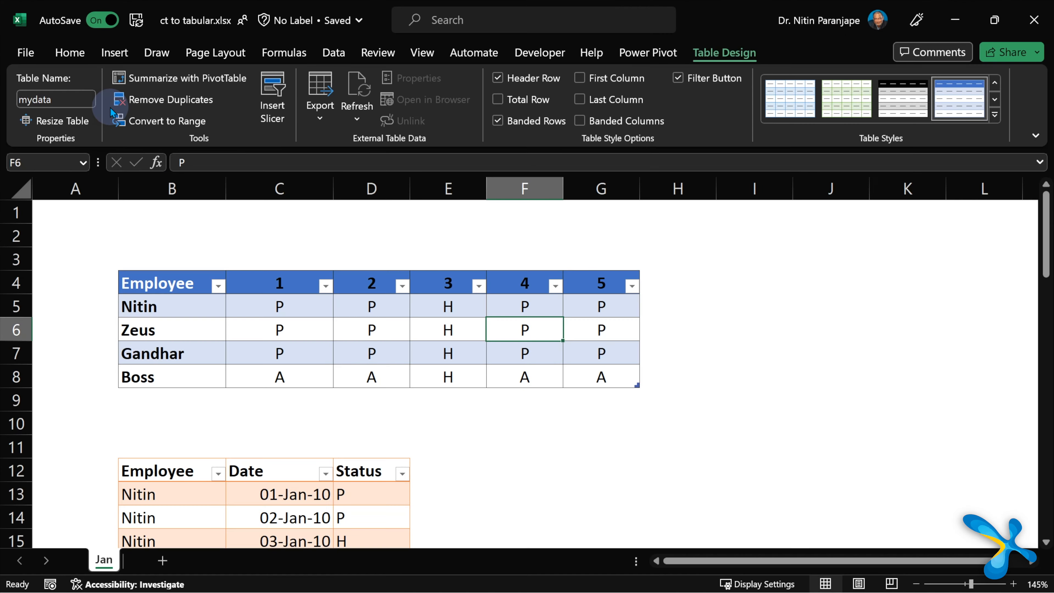
key(ctrl+n)
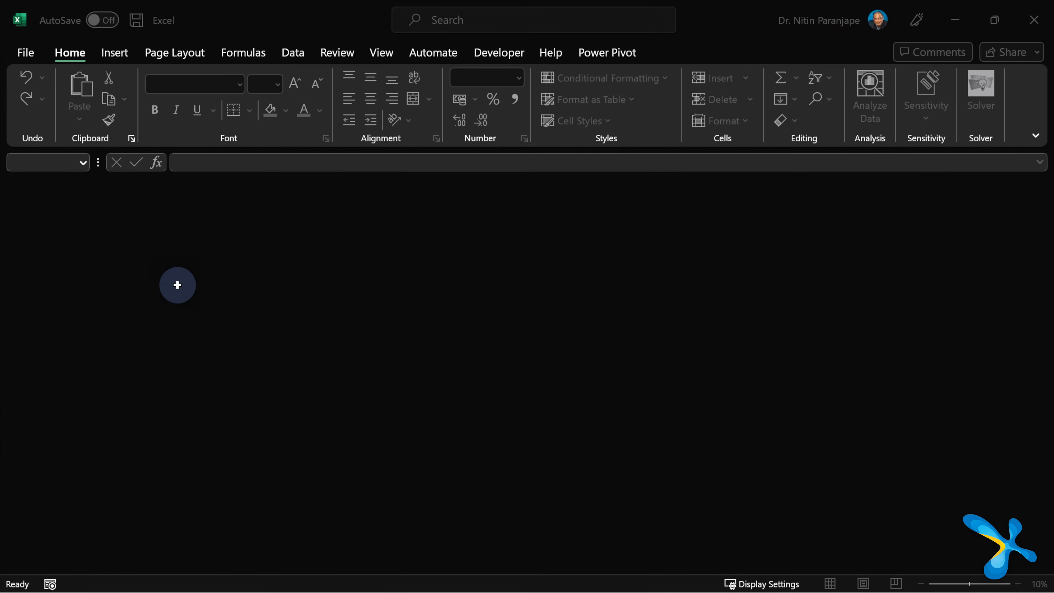
- Start a data import from the Excel workbook ct to tabular.xlsx
click(338, 56)
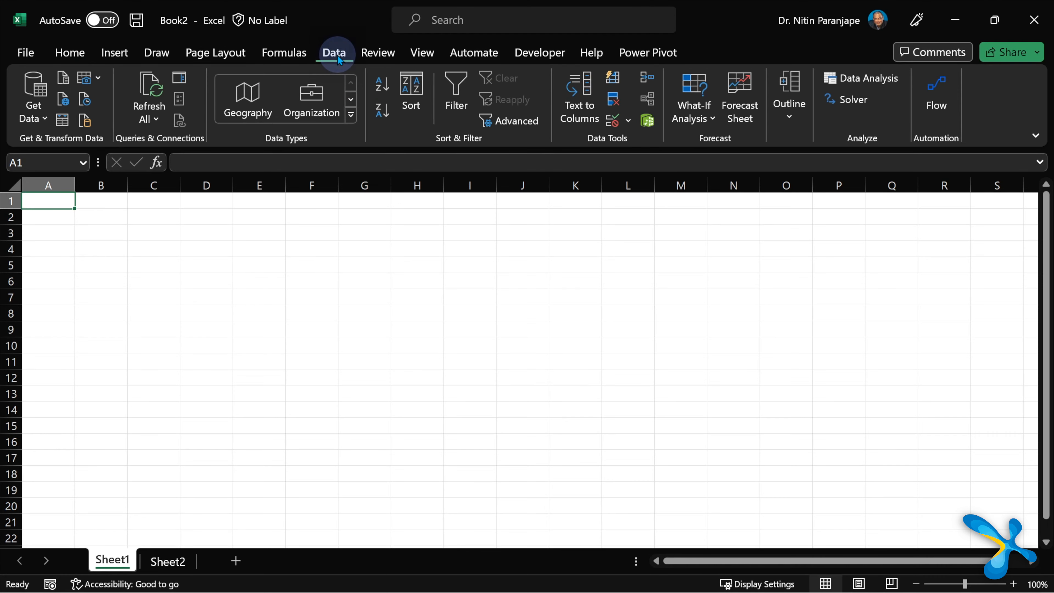
click(25, 120)
mouse_move(150, 147)
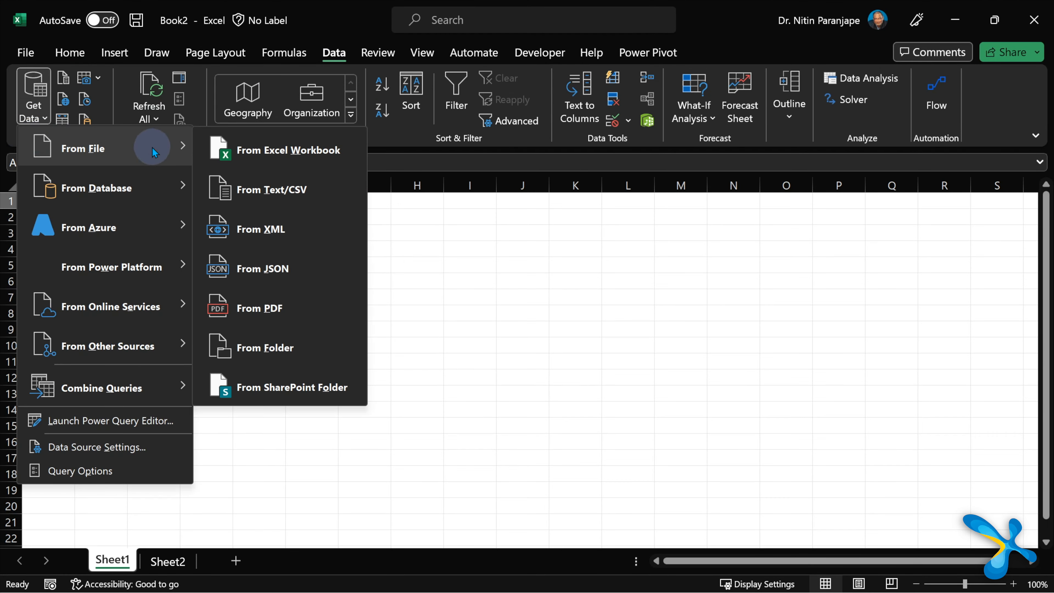
click(255, 152)
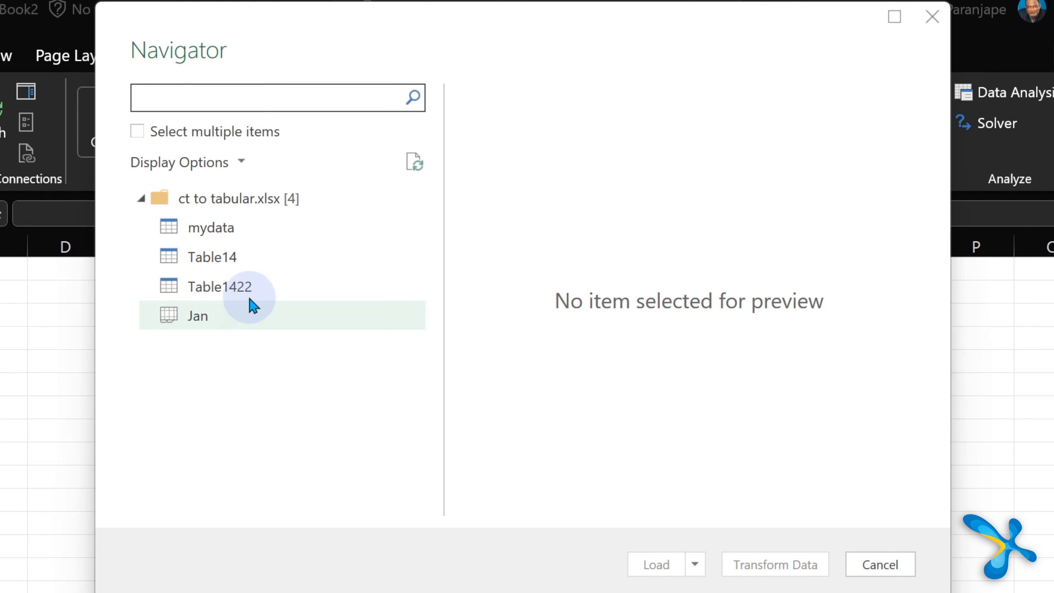
- Preview the Jan sheet, and choose the mydata table for transformation in the Power Query Editor
click(197, 315)
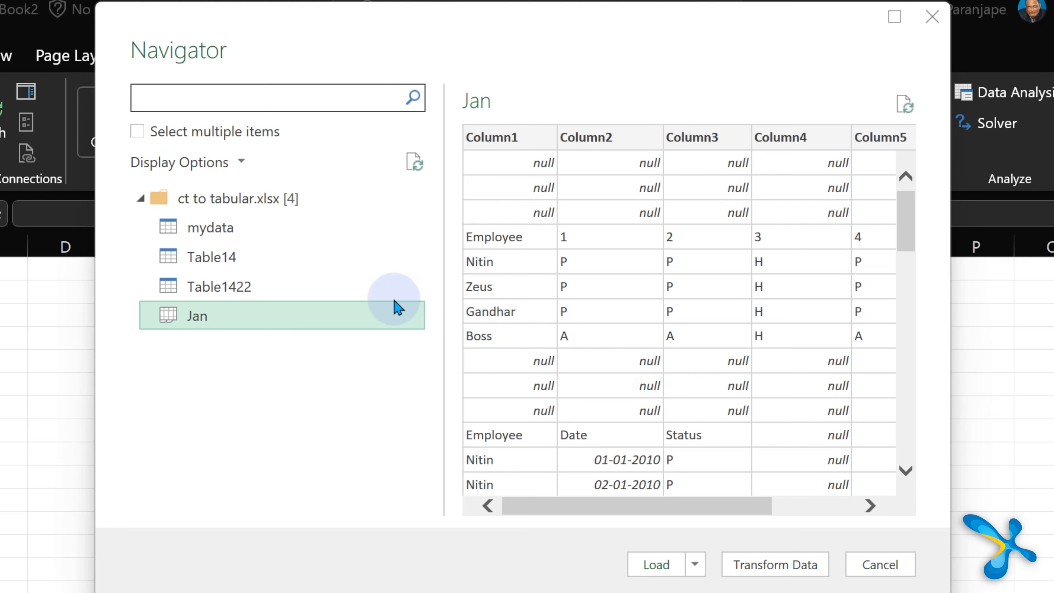
click(232, 230)
click(794, 564)
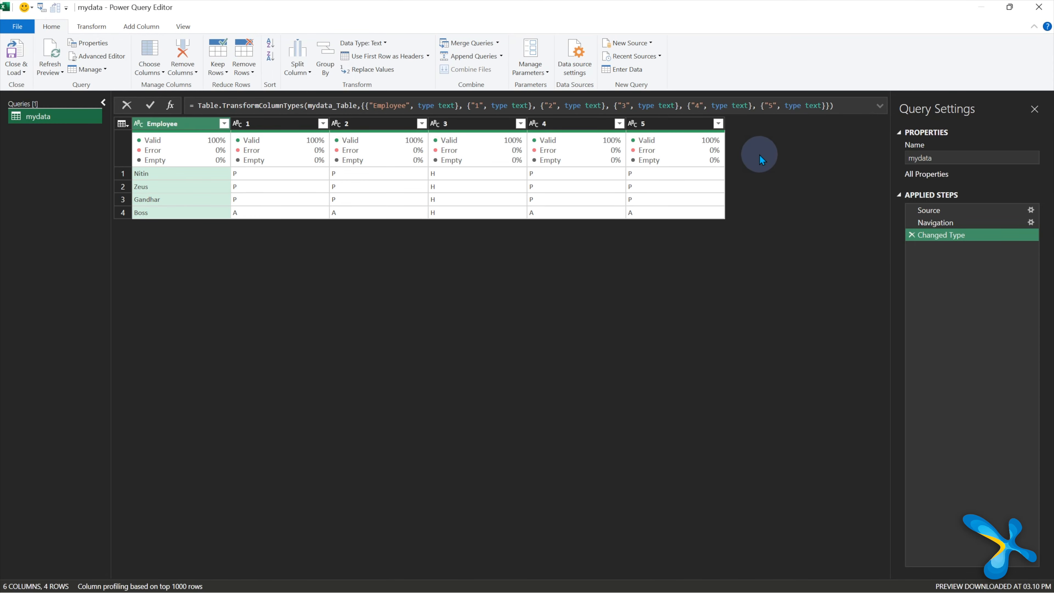
- Unpivot all columns other than Employee in the mydata query, and delete that applied step
mouse_move(551, 138)
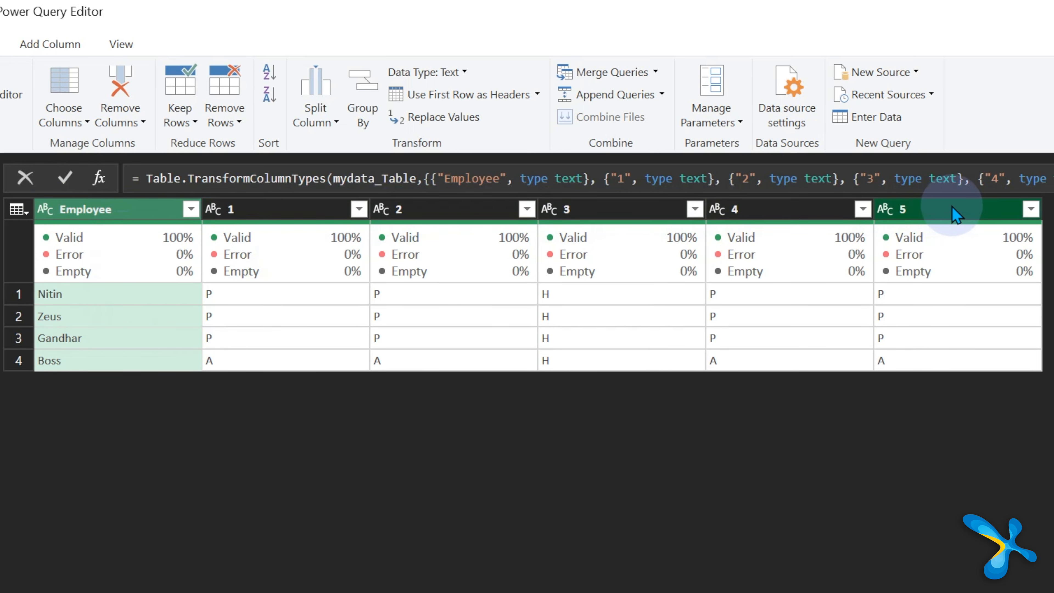
right_click(132, 218)
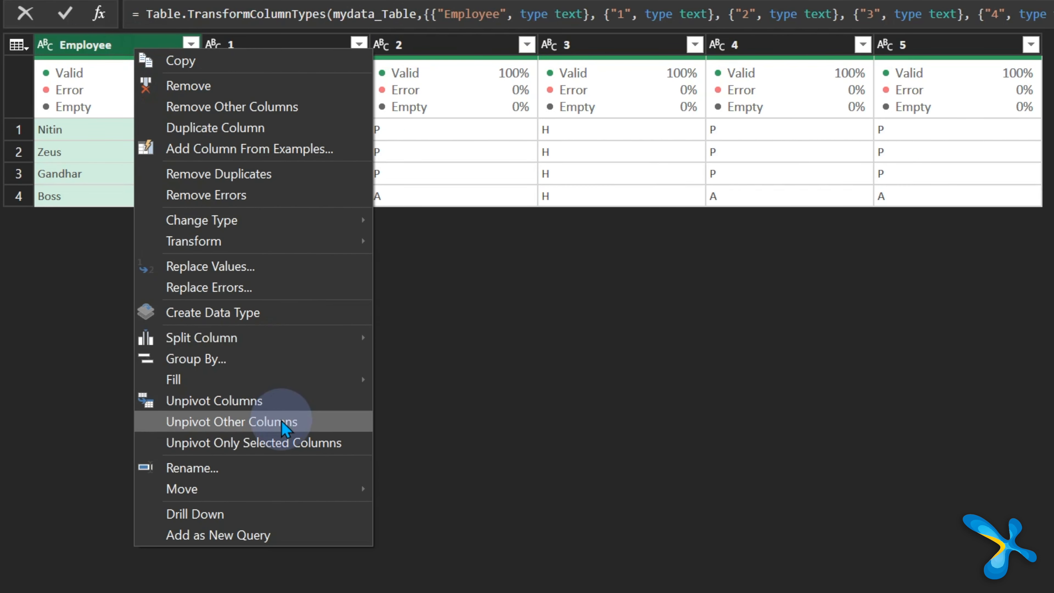
click(285, 422)
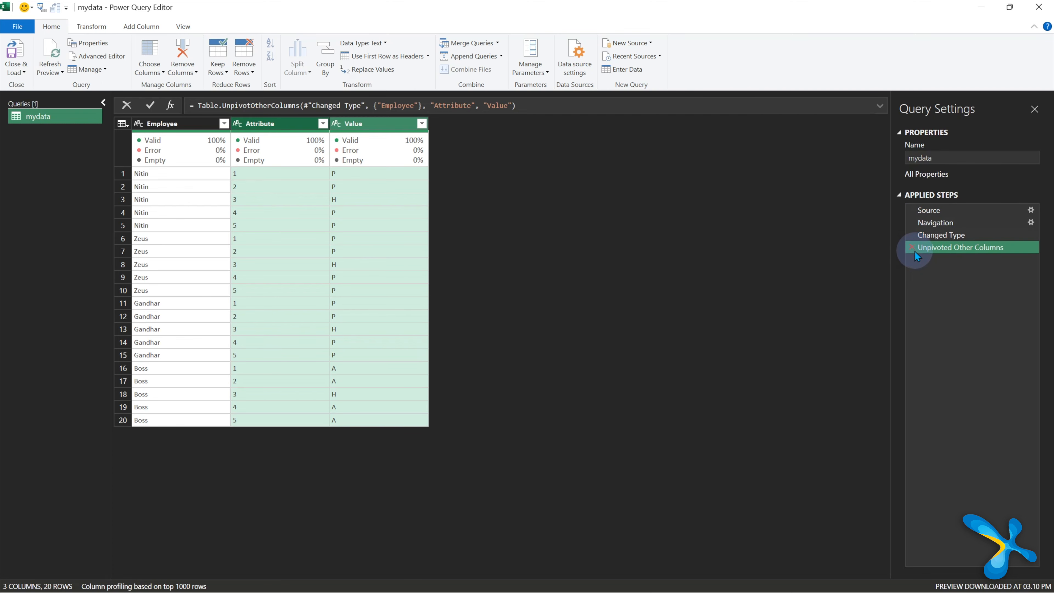
click(912, 248)
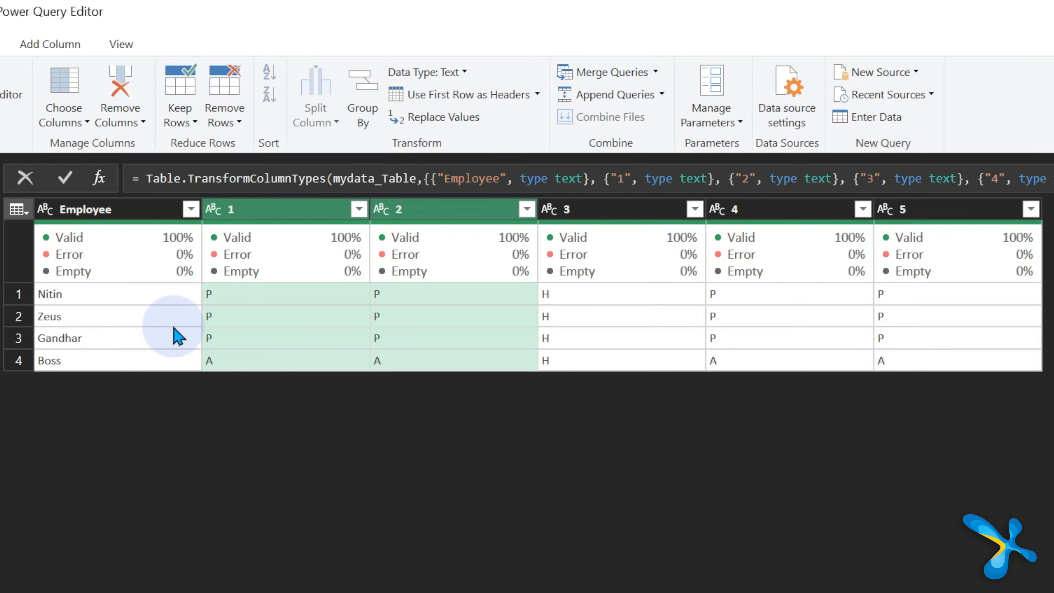
click(130, 210)
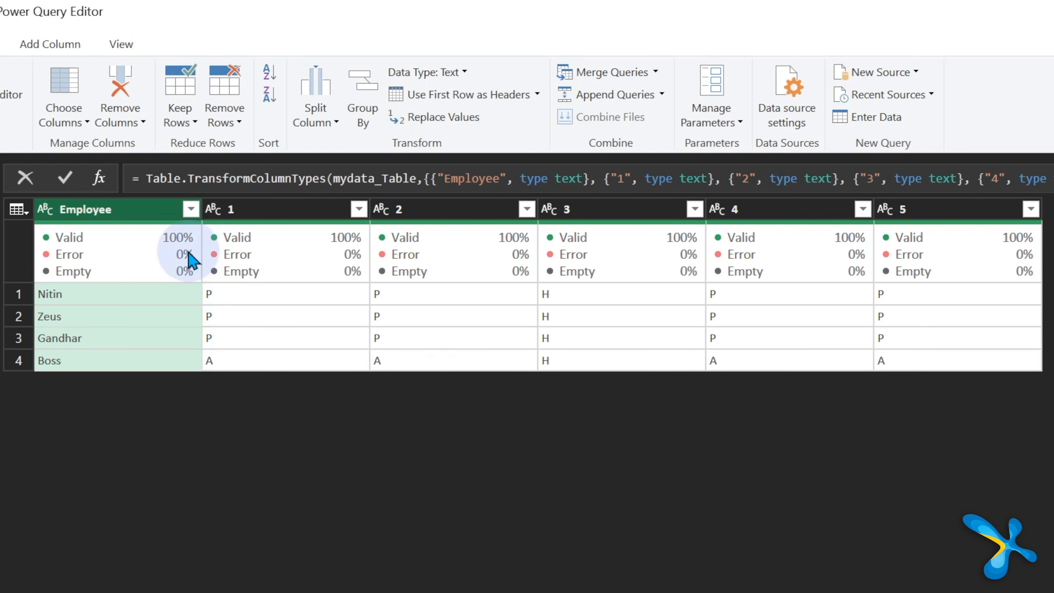
right_click(91, 211)
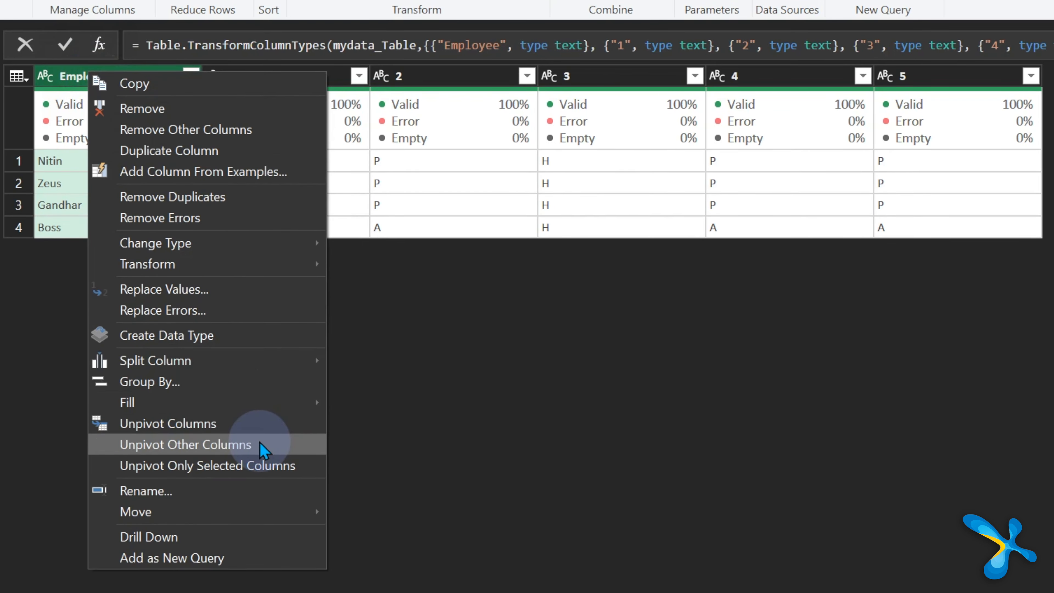
click(482, 382)
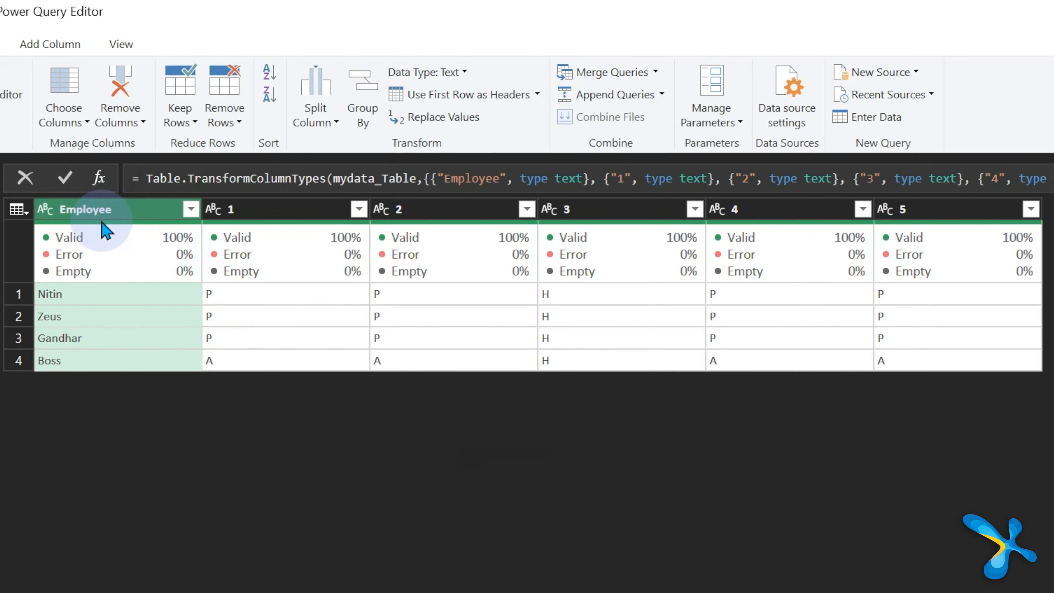
- Unpivot columns 1 through 5 of the mydata query
click(247, 211)
shift+click(952, 209)
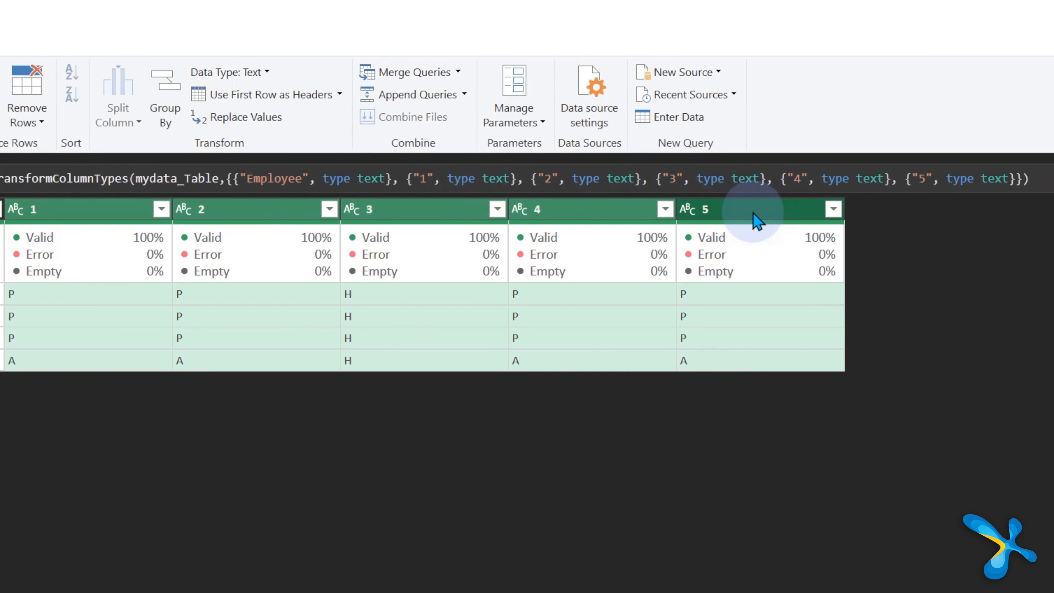
right_click(949, 212)
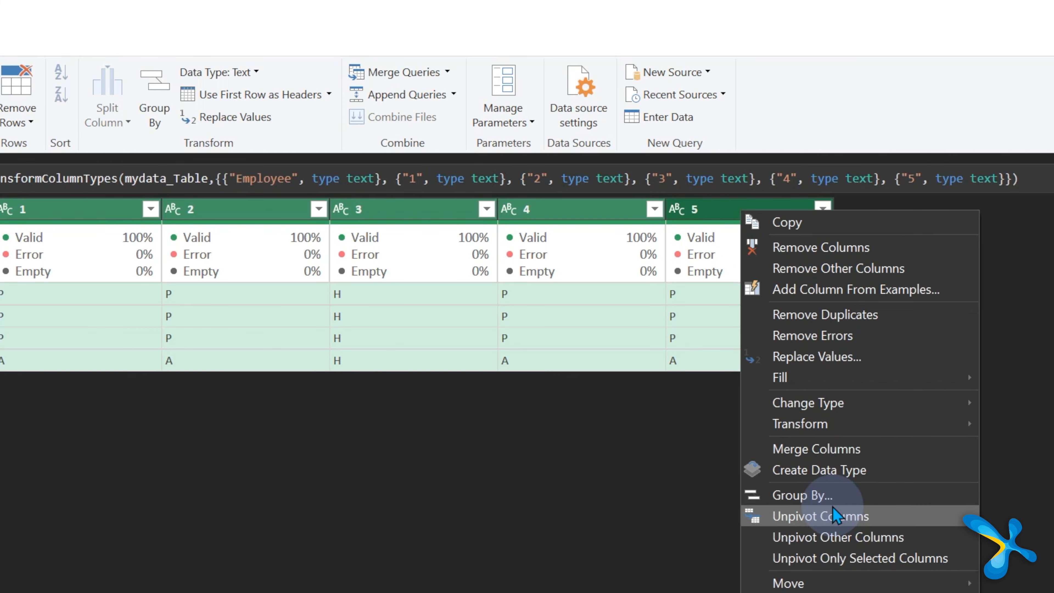
click(835, 515)
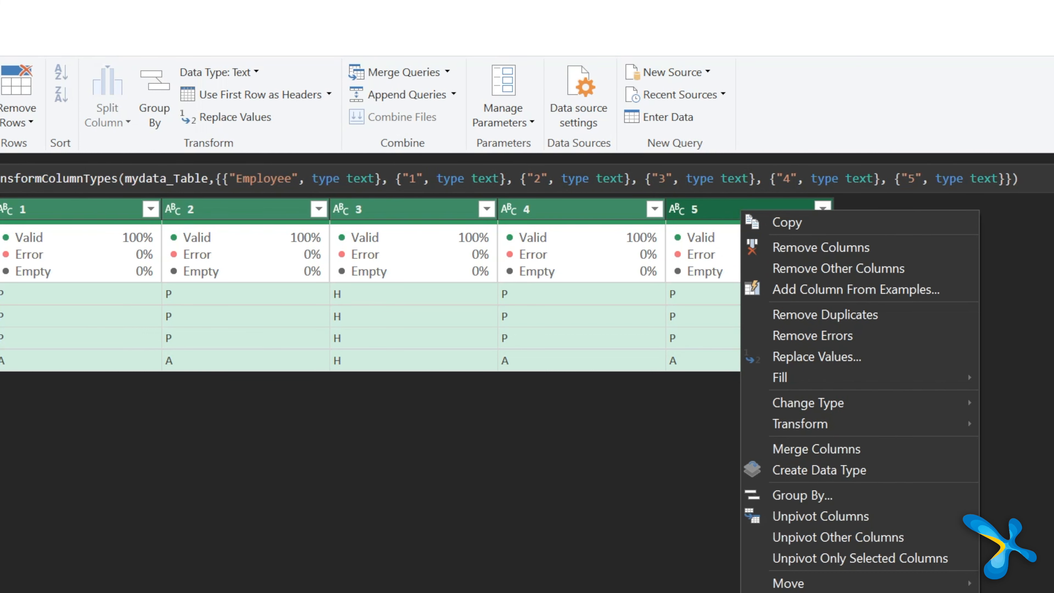
- Unpivot all columns except Employee in the mydata query
click(103, 216)
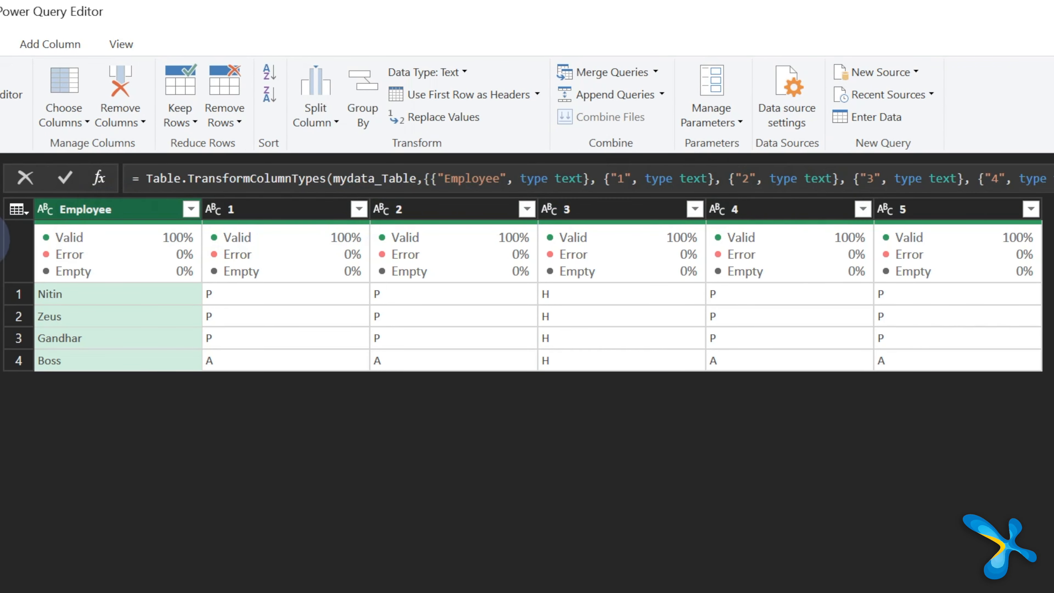
right_click(104, 217)
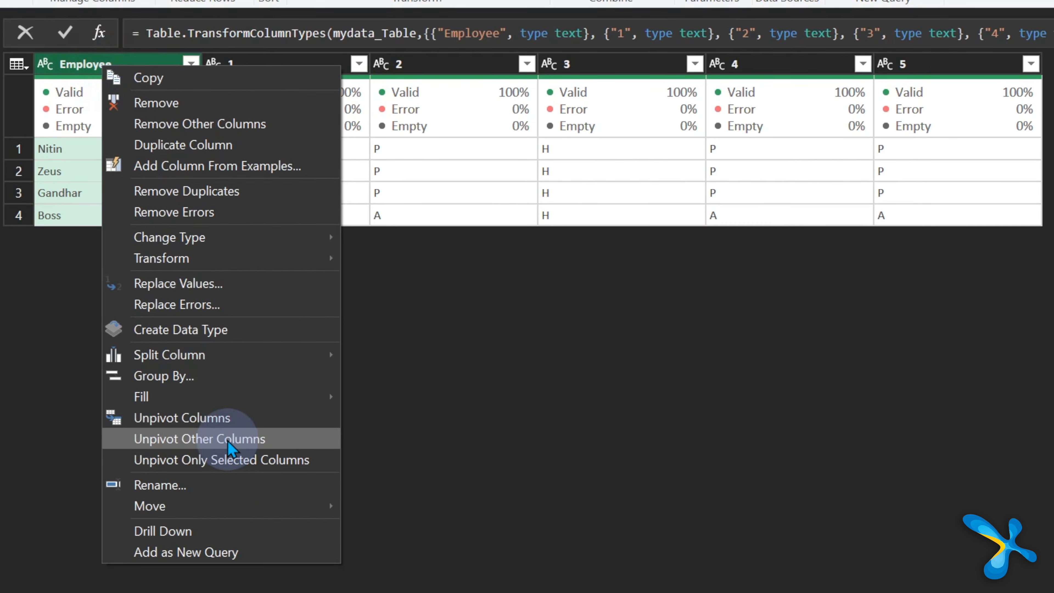
click(233, 581)
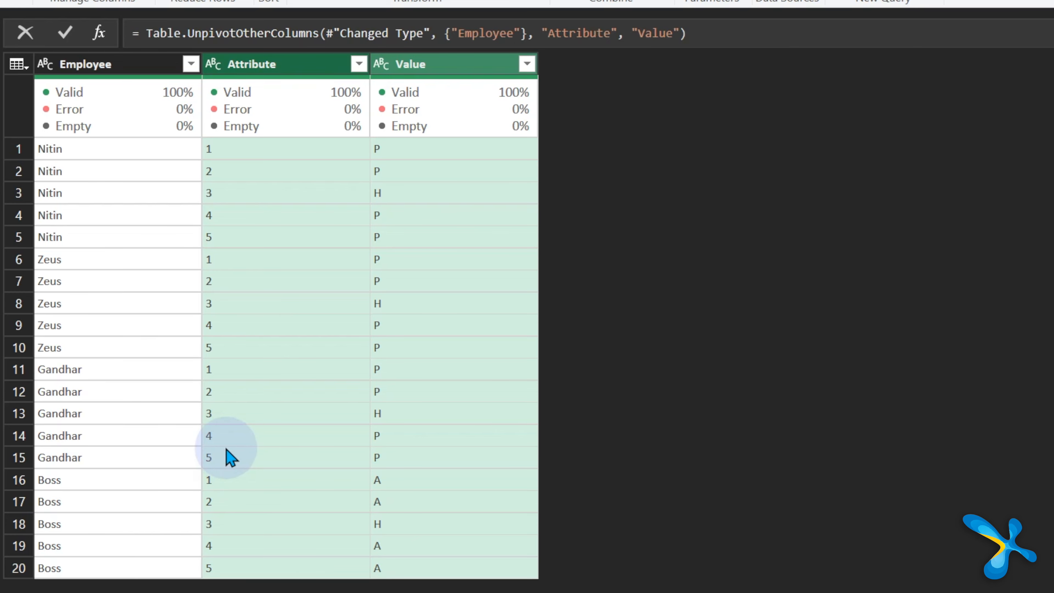
- Rename the Value column to Status
double_click(470, 64)
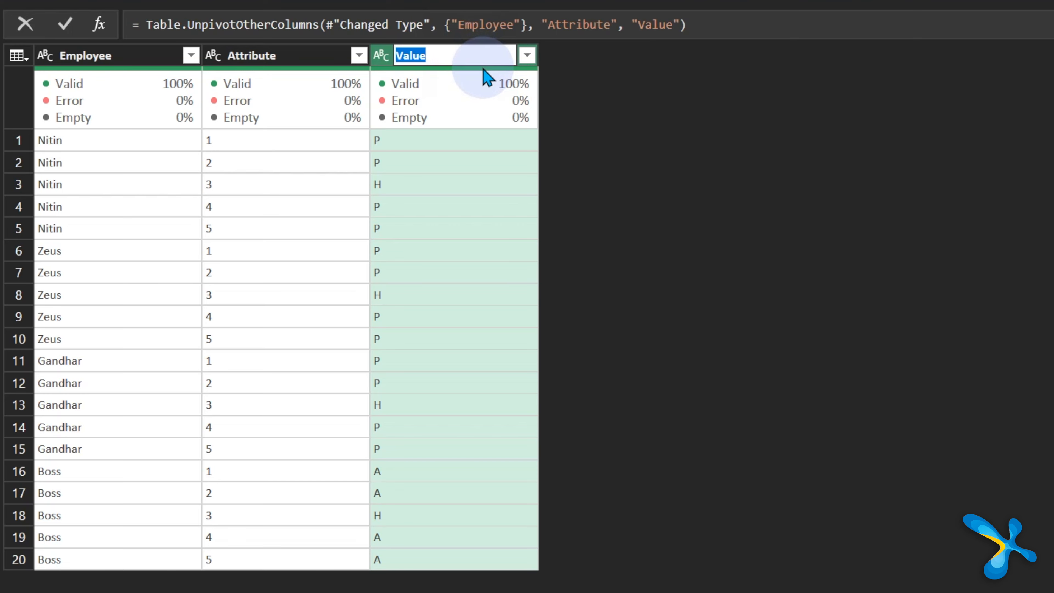
text(Status)
key(Return)
- Start a column from examples based only on the Attribute column, and enter 1-jan-2022 as the first row's example
click(268, 61)
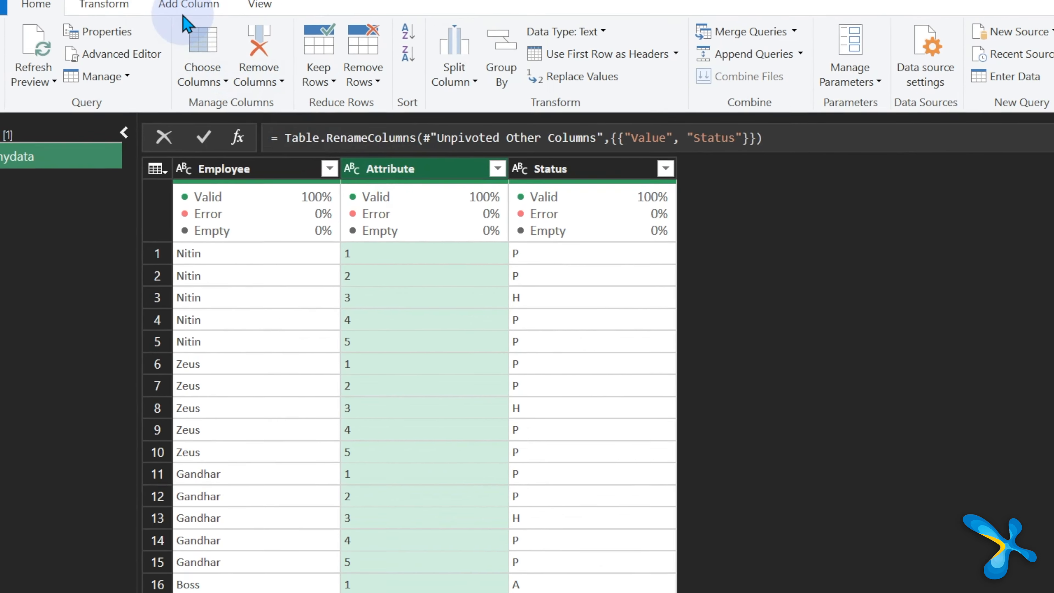
click(236, 46)
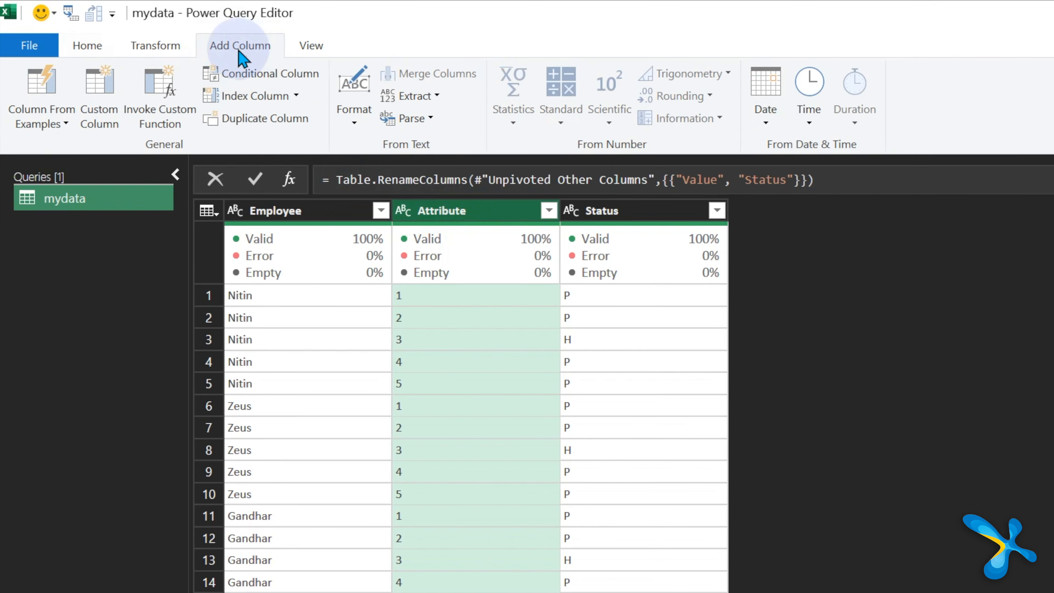
click(69, 120)
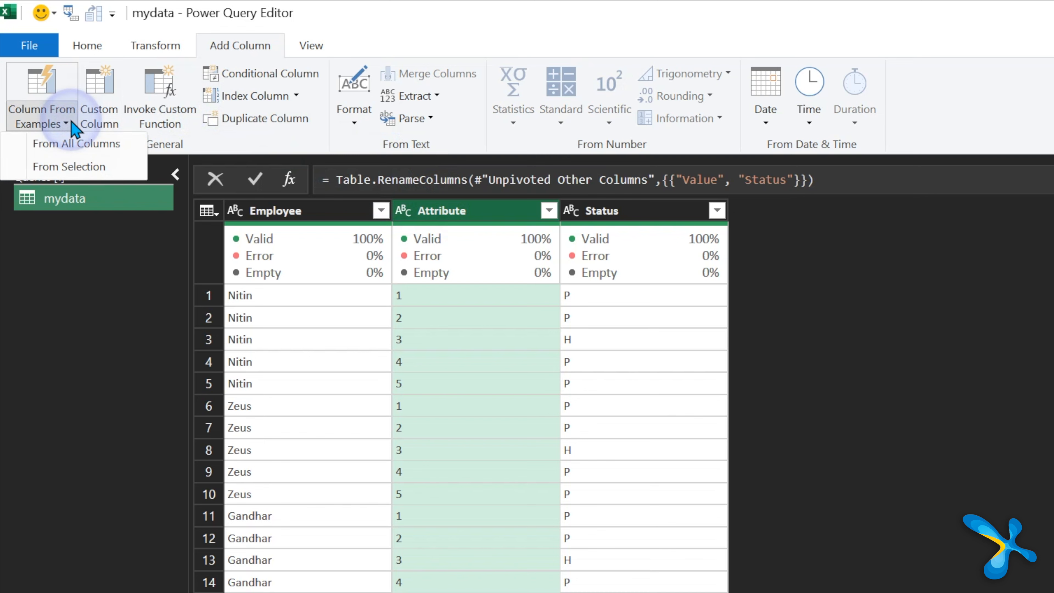
click(86, 174)
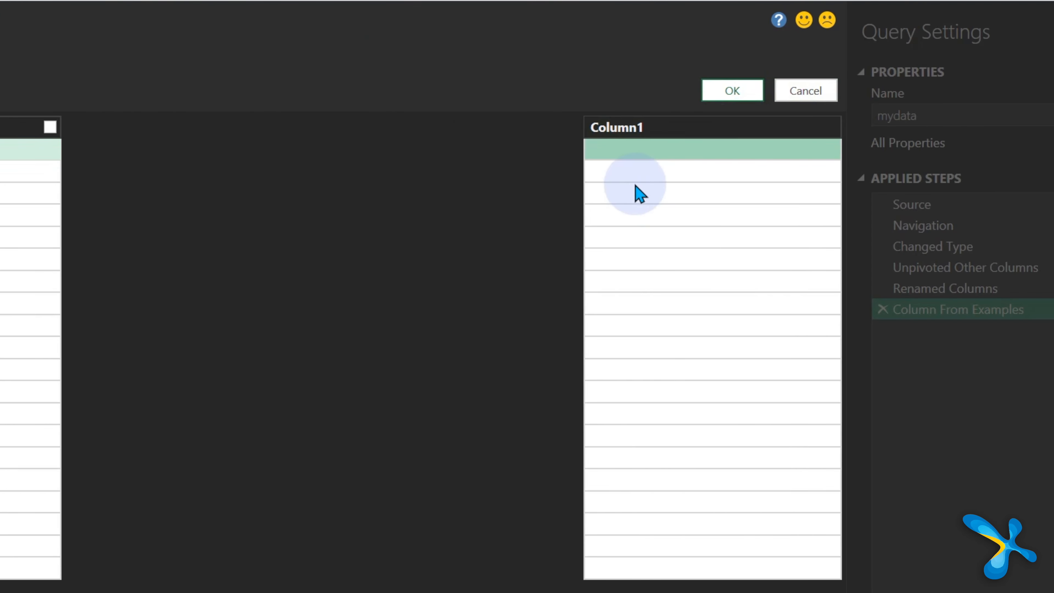
click(647, 153)
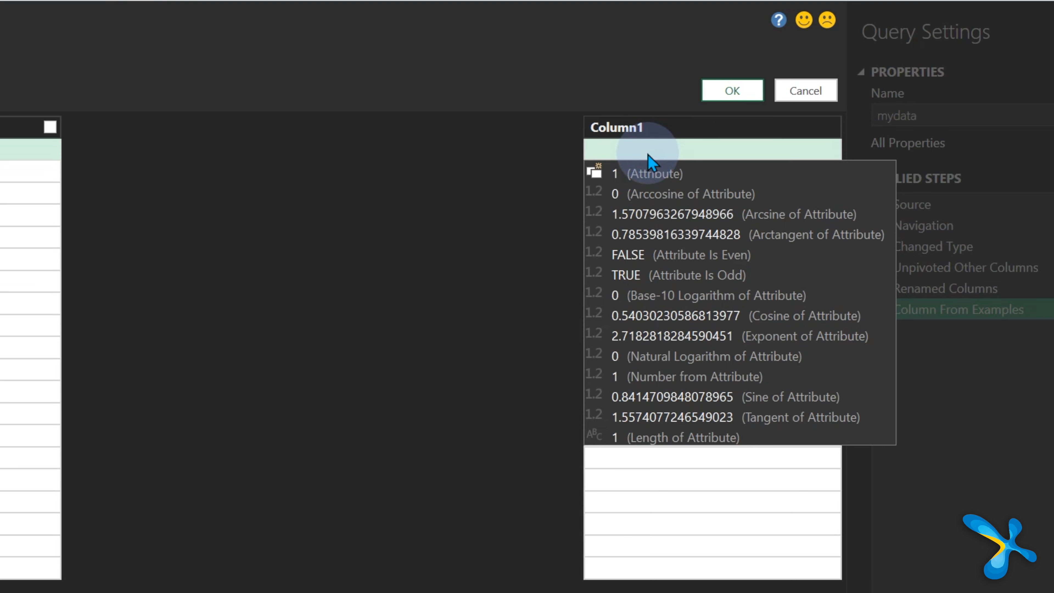
text(1-jan-2022)
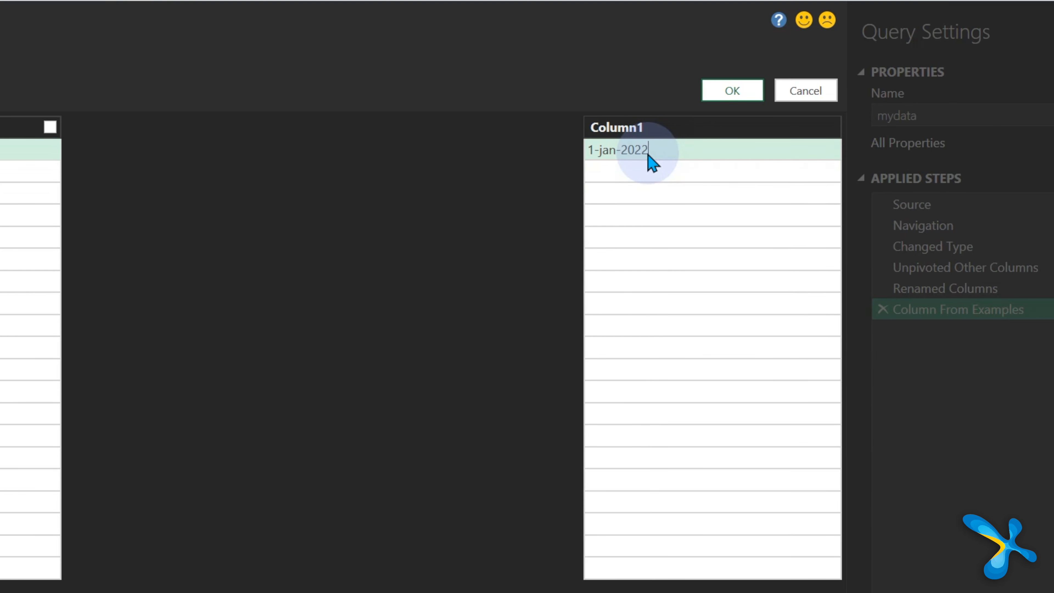
key(Return)
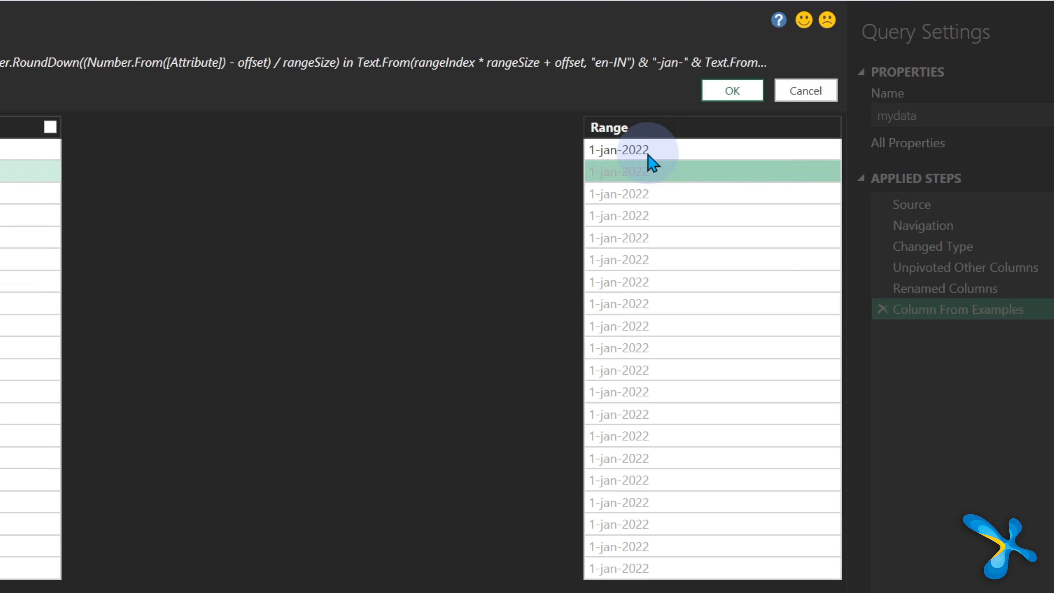
- Set the second row's example to 2-jan-2022 and add the resulting column to the query
click(681, 171)
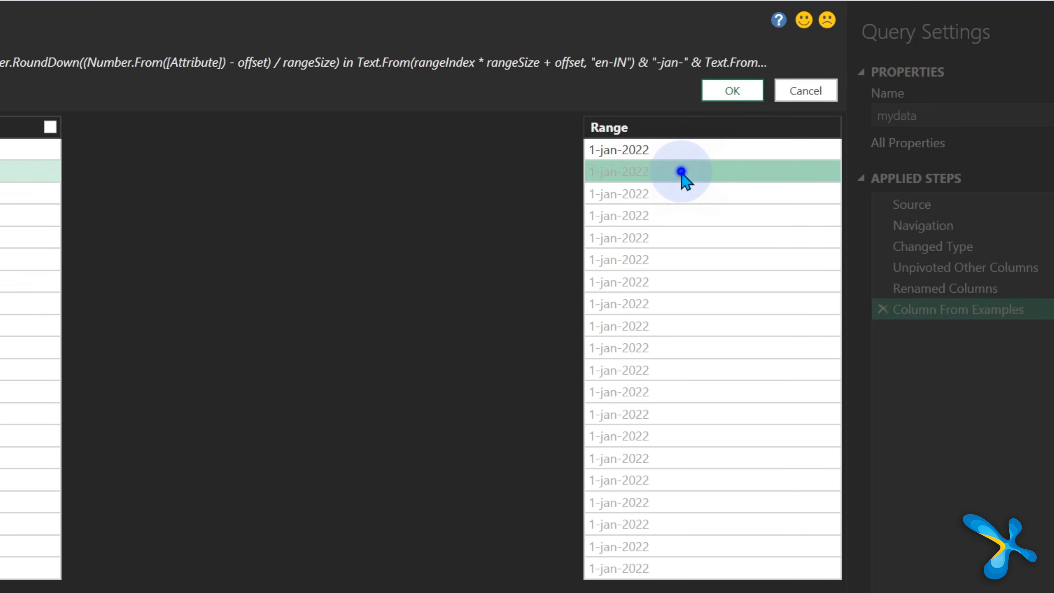
click(681, 171)
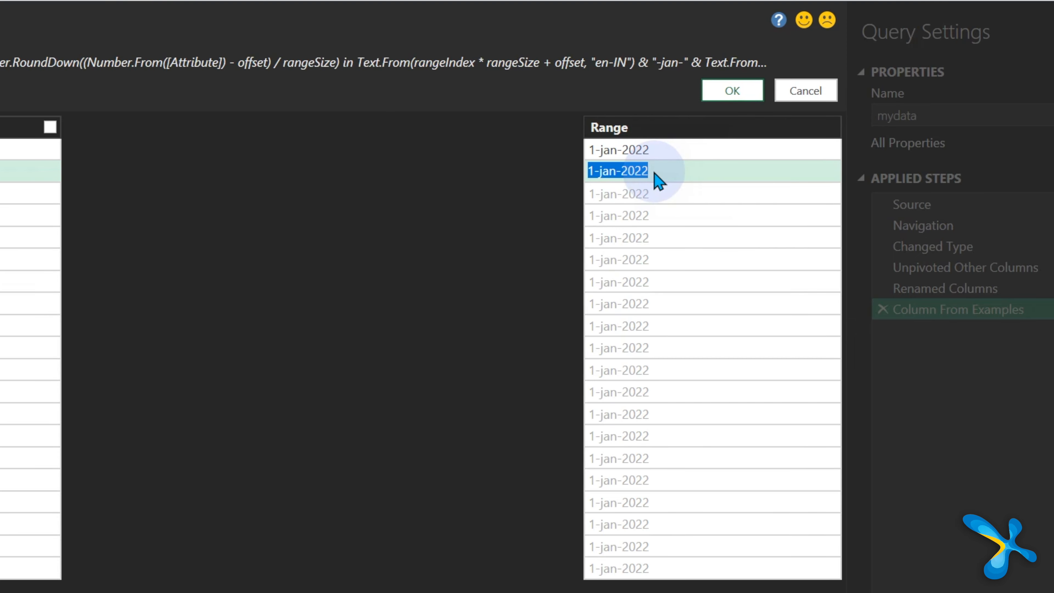
key(Home)
key(Delete)
text(2)
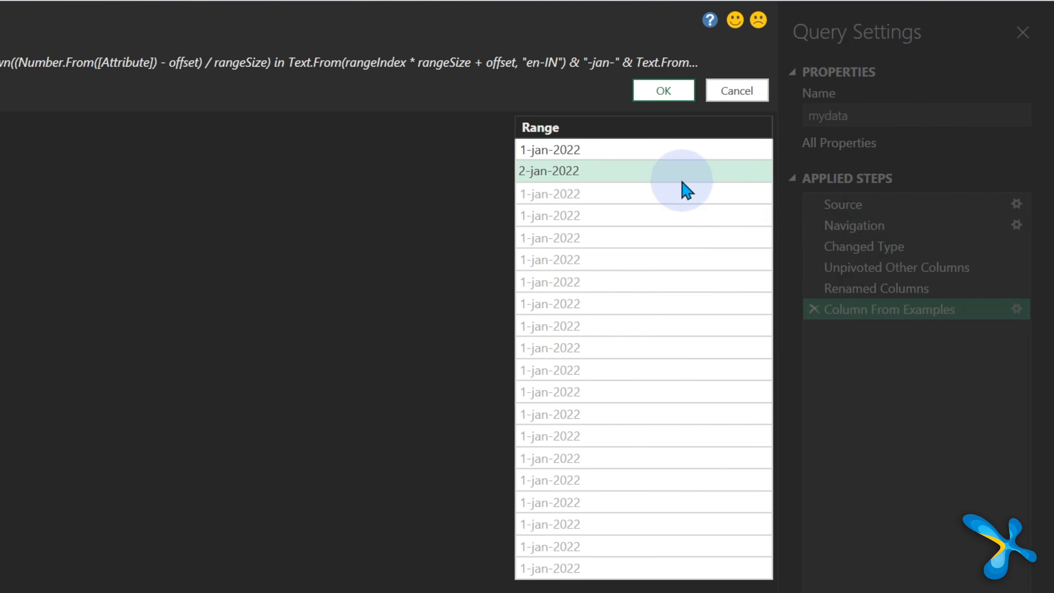
click(663, 90)
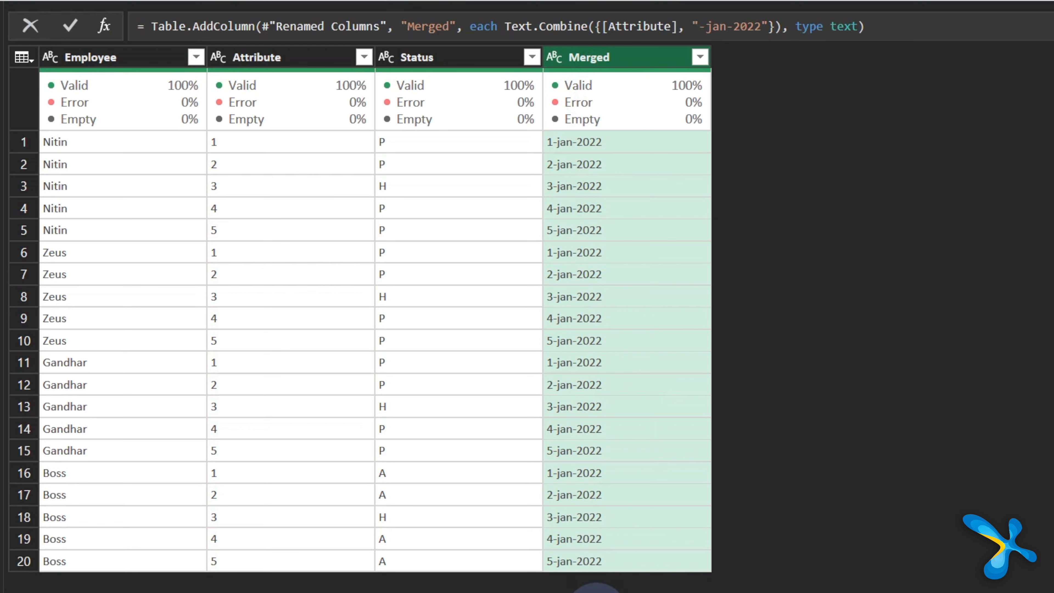
- Rename the Merged column to Date
double_click(621, 58)
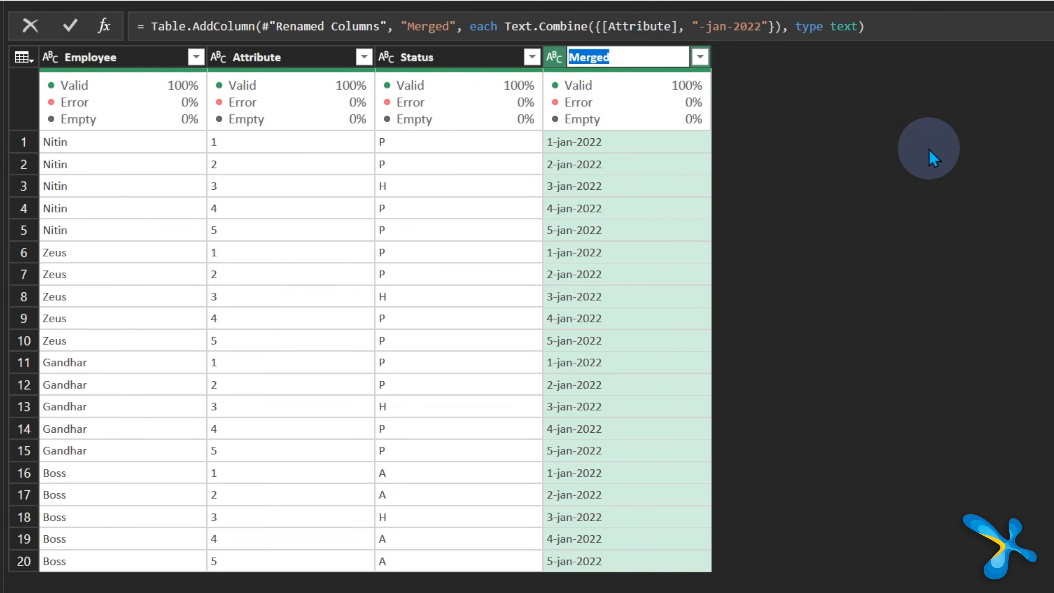
text(Date)
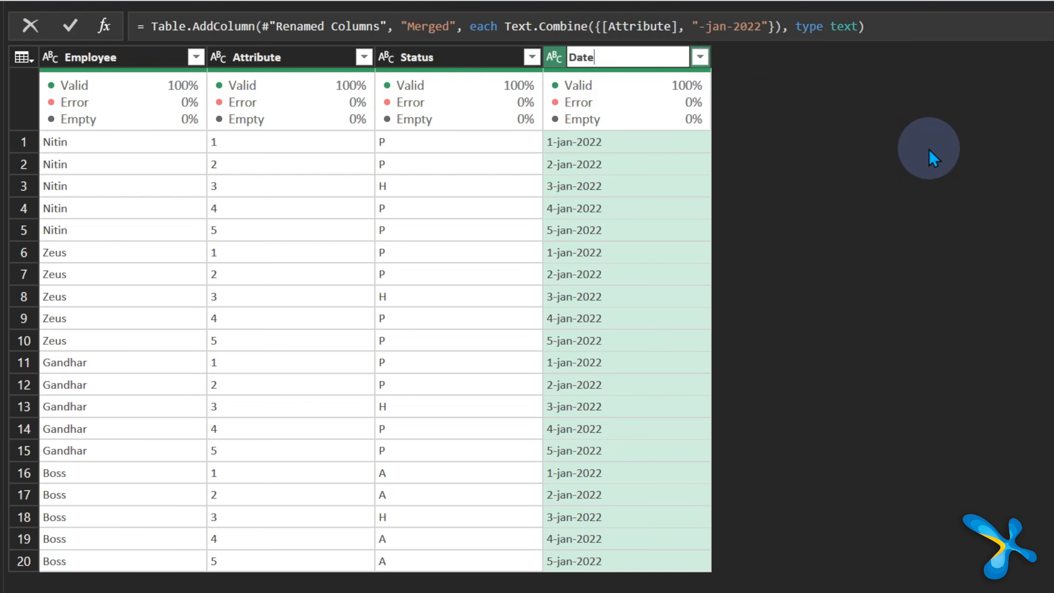
key(Return)
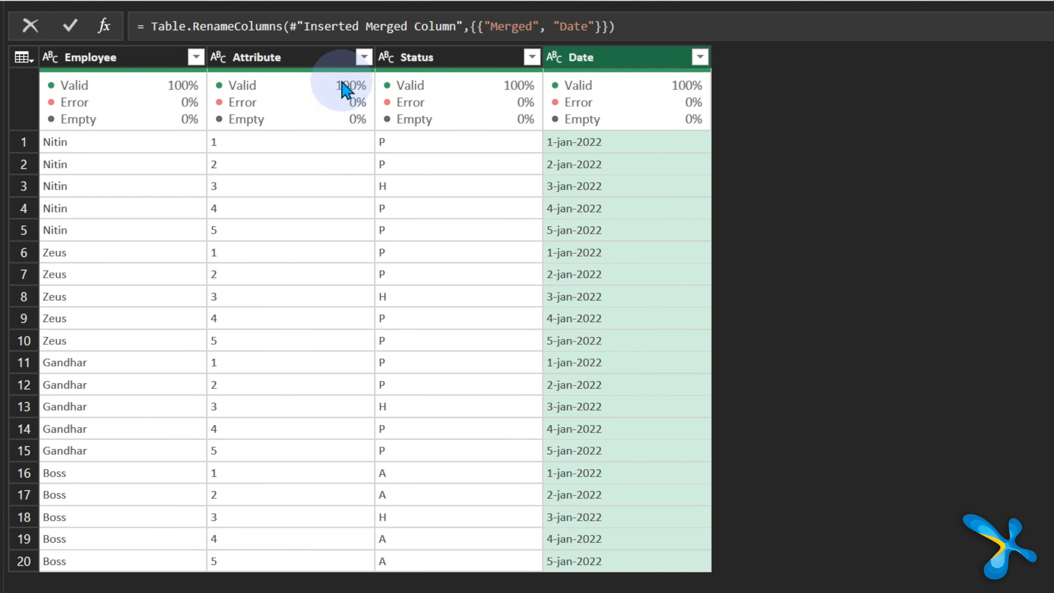
- Remove the Attribute column, and move the Date column between Employee and Status
right_click(321, 65)
click(352, 94)
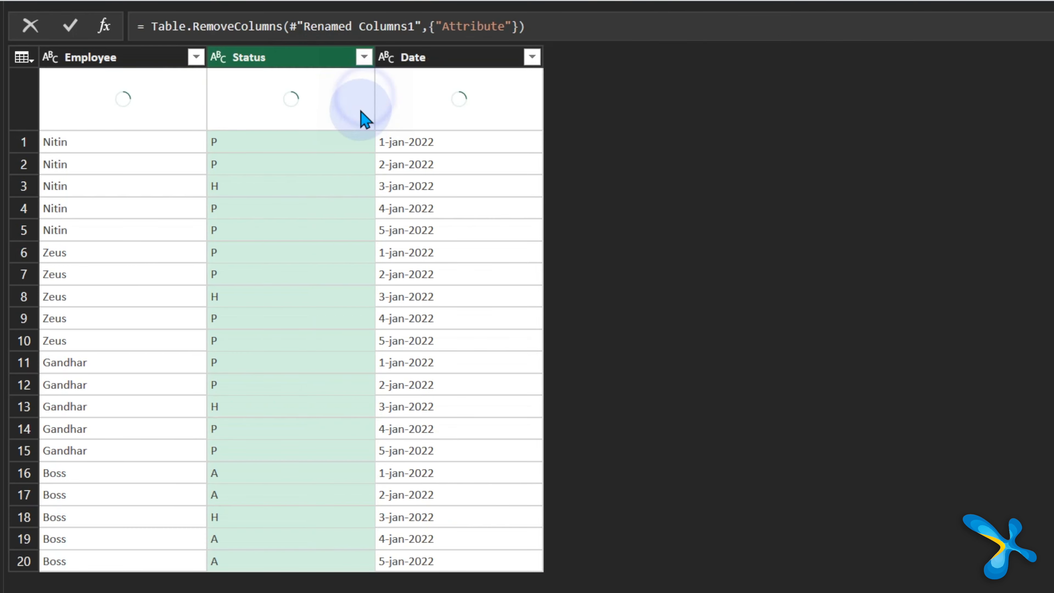
click(453, 63)
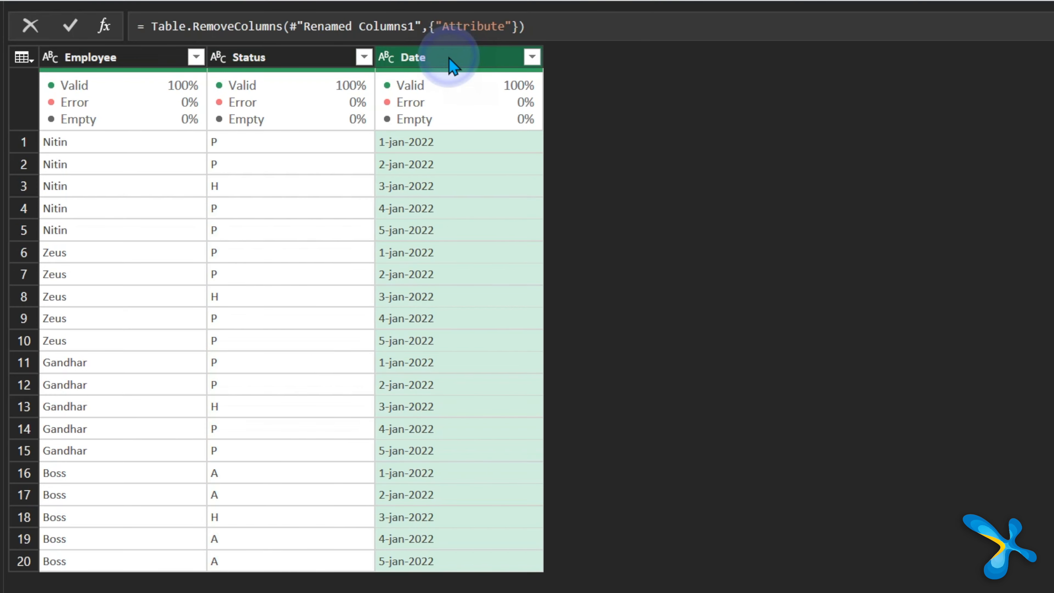
drag(447, 63, 310, 74)
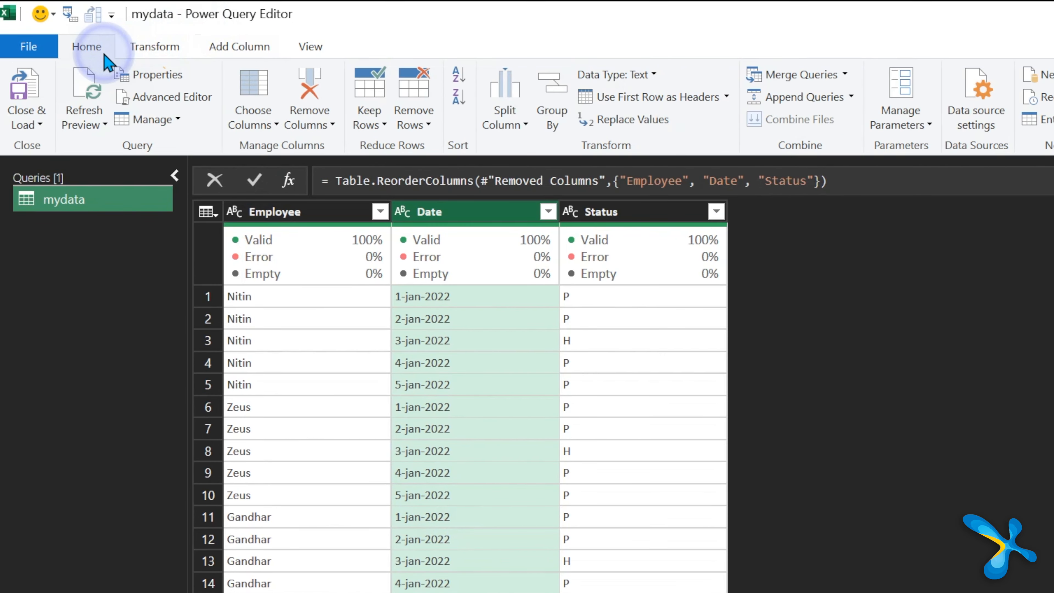
- Load the mydata query as a table in a new worksheet, without adding it to the Data Model
click(31, 120)
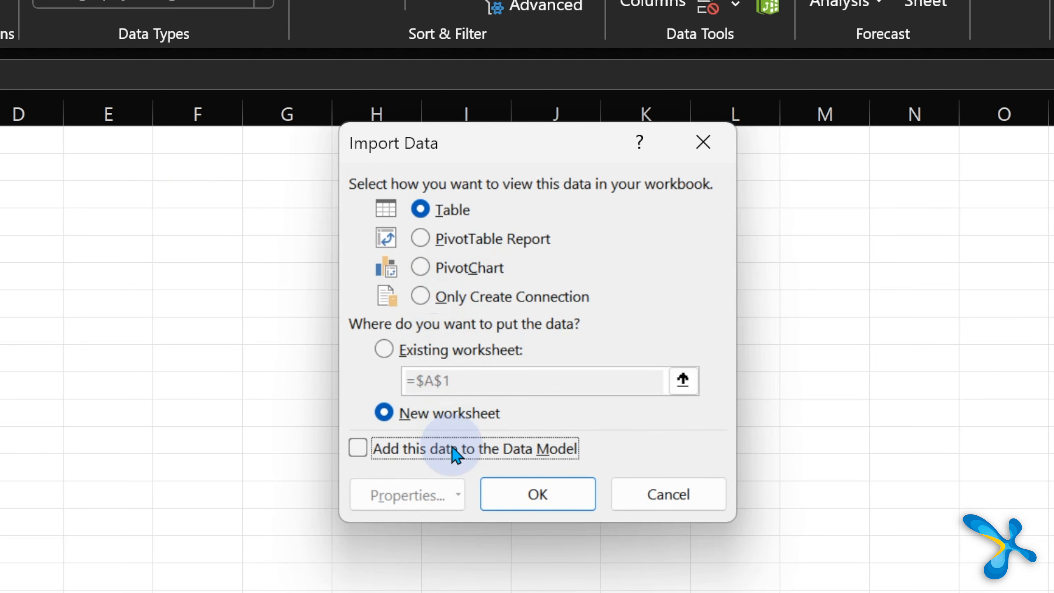
click(537, 494)
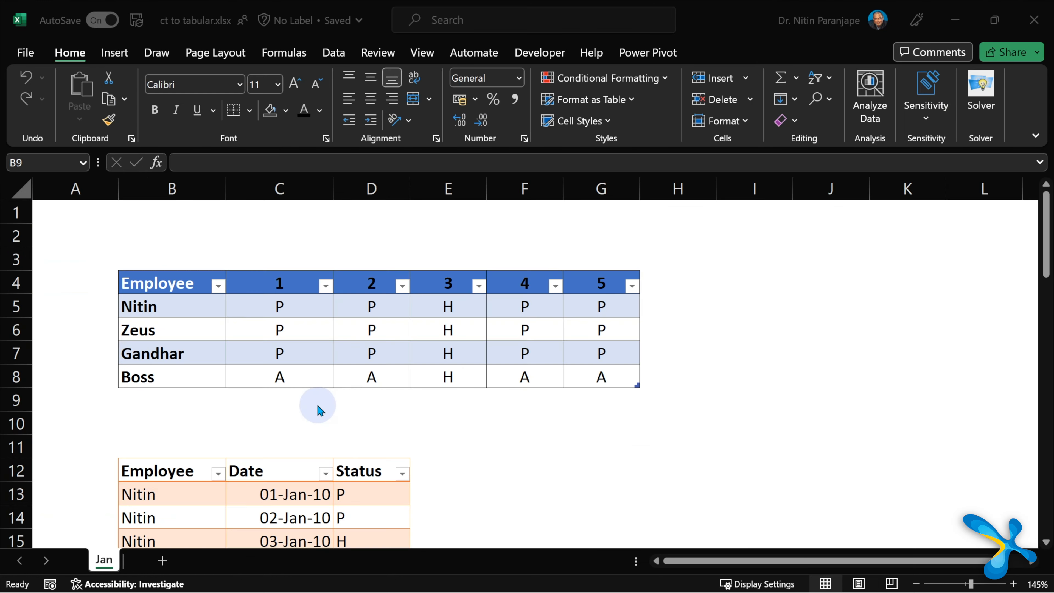
- Add an employee row named New below Boss in the Jan sheet's crosstab, with status S for all five days
click(177, 400)
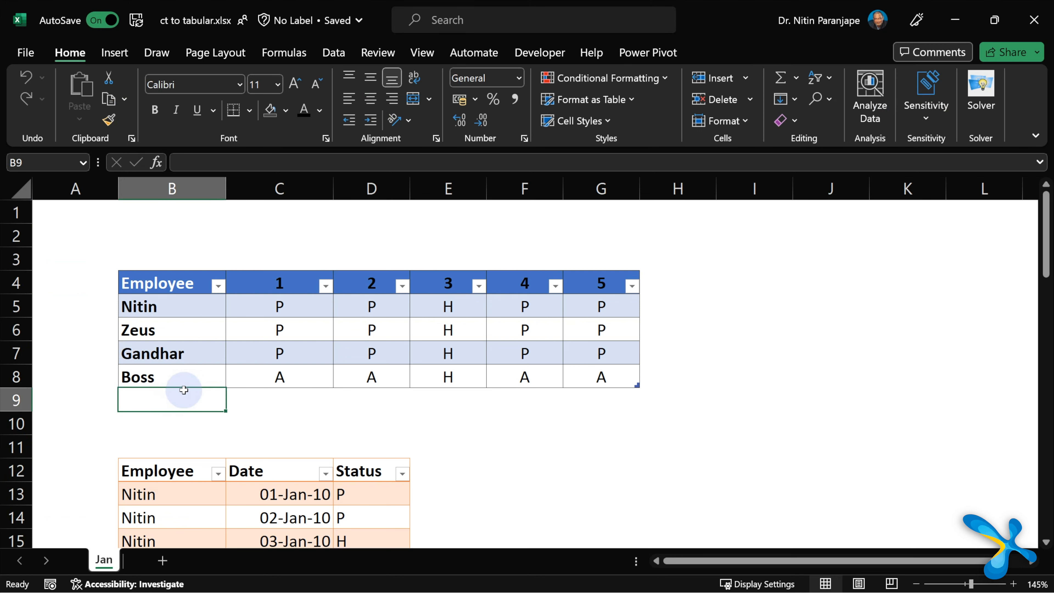
text(New)
key(Tab)
key(shift+Right)
key(shift+Right)
key(shift+Right)
key(shift+Right)
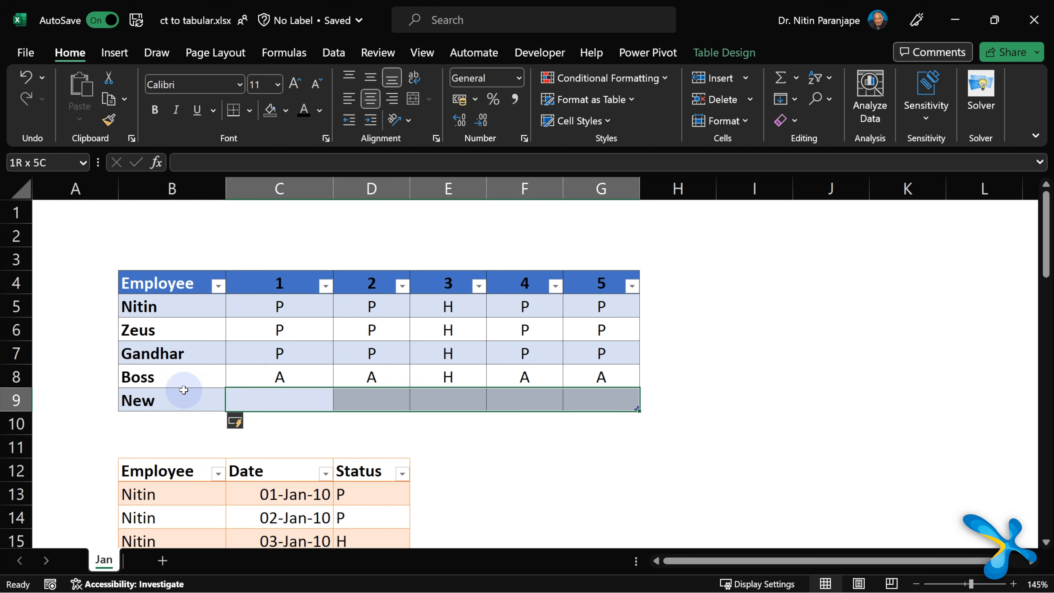
text(S)
key(ctrl+Return)
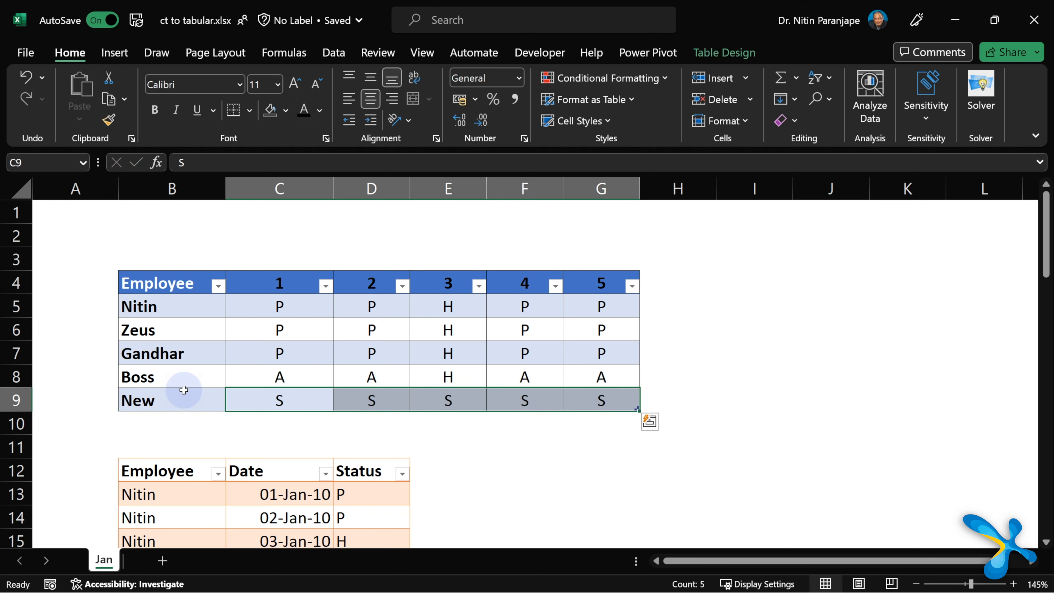
- Switch to the Book2 workbook and refresh the loaded mydata table from the changed source
click(270, 330)
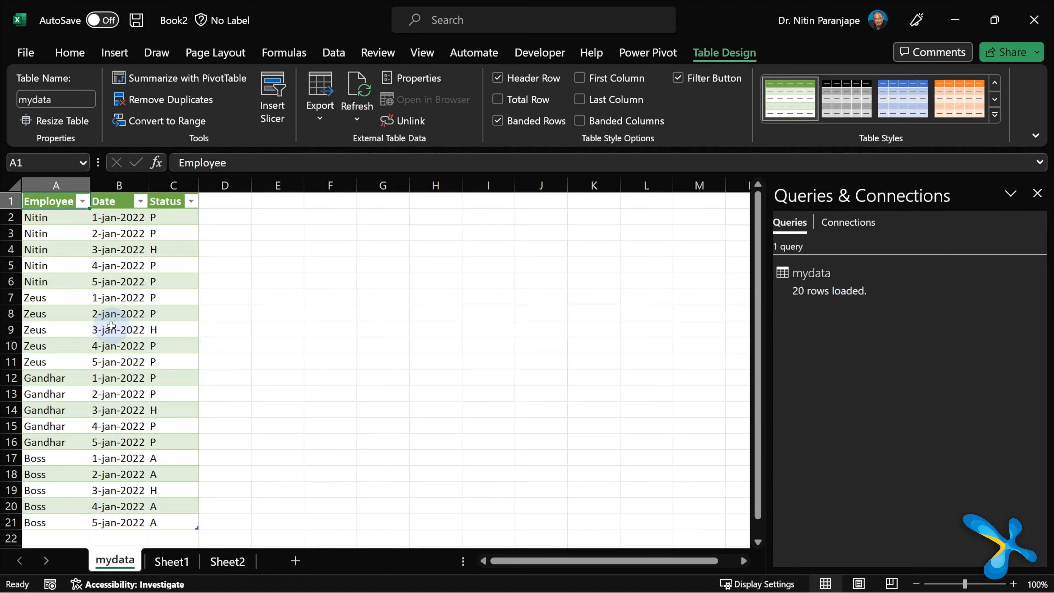
click(111, 324)
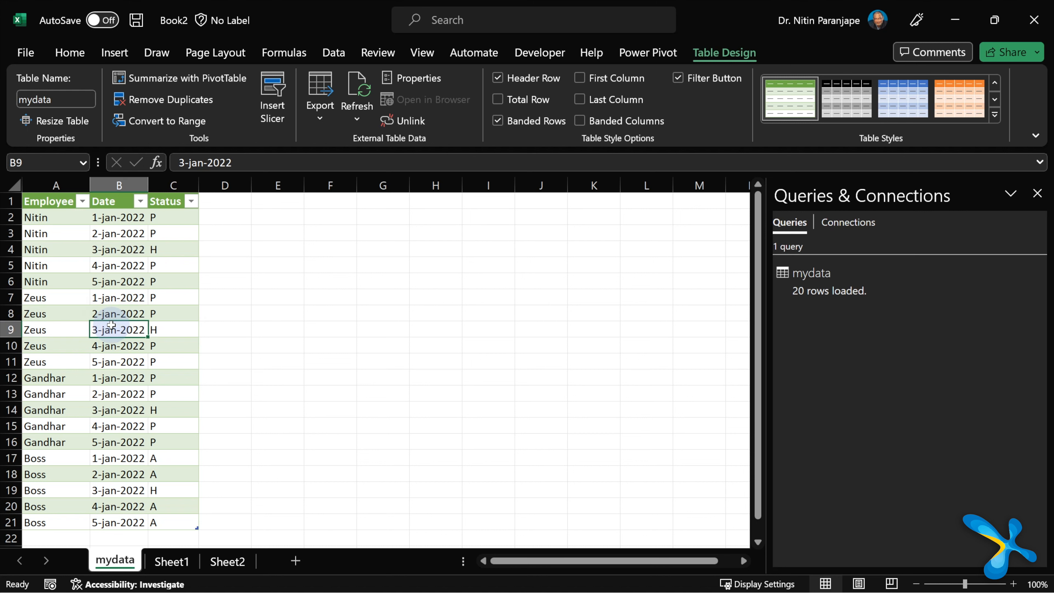
right_click(111, 325)
click(173, 198)
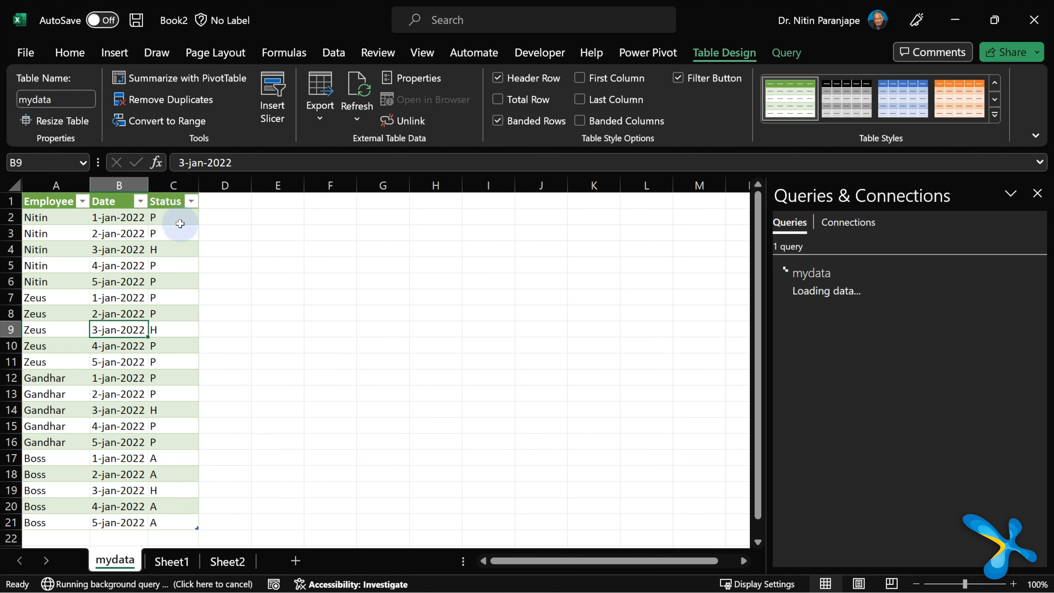
scroll(176, 313, down, 2)
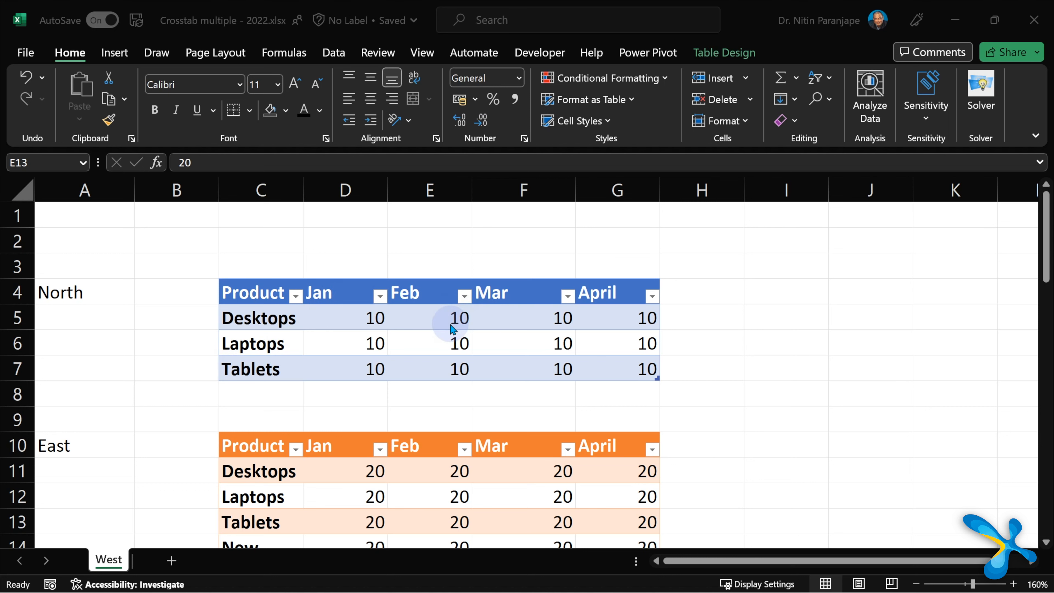
- Examine the regional product tables and their labels in Crosstab multiple - 2022.xlsx, and check the table name of the North table
scroll(406, 422, down, 2)
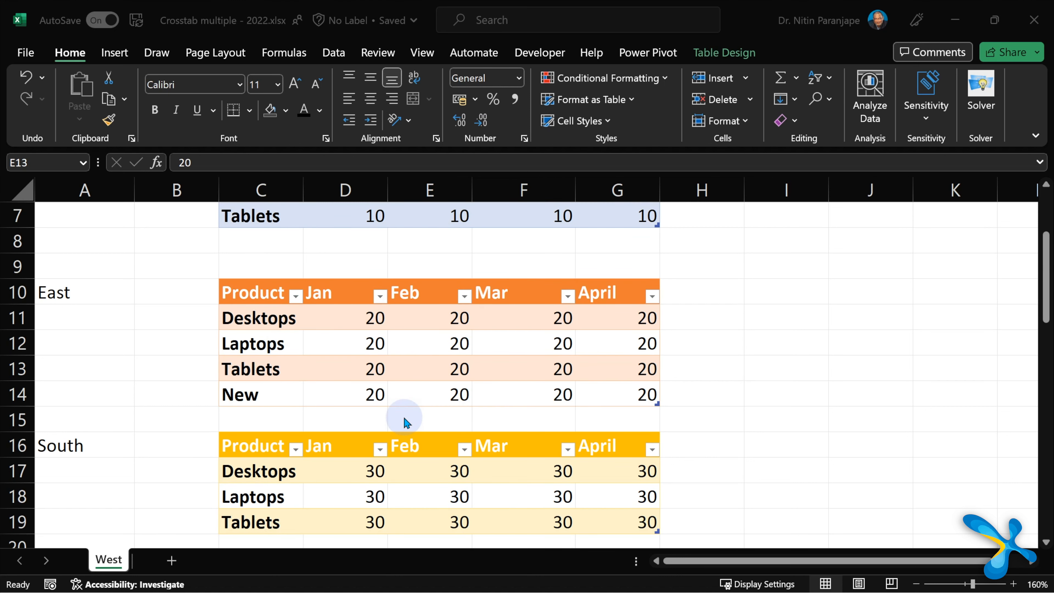
scroll(406, 422, up, 2)
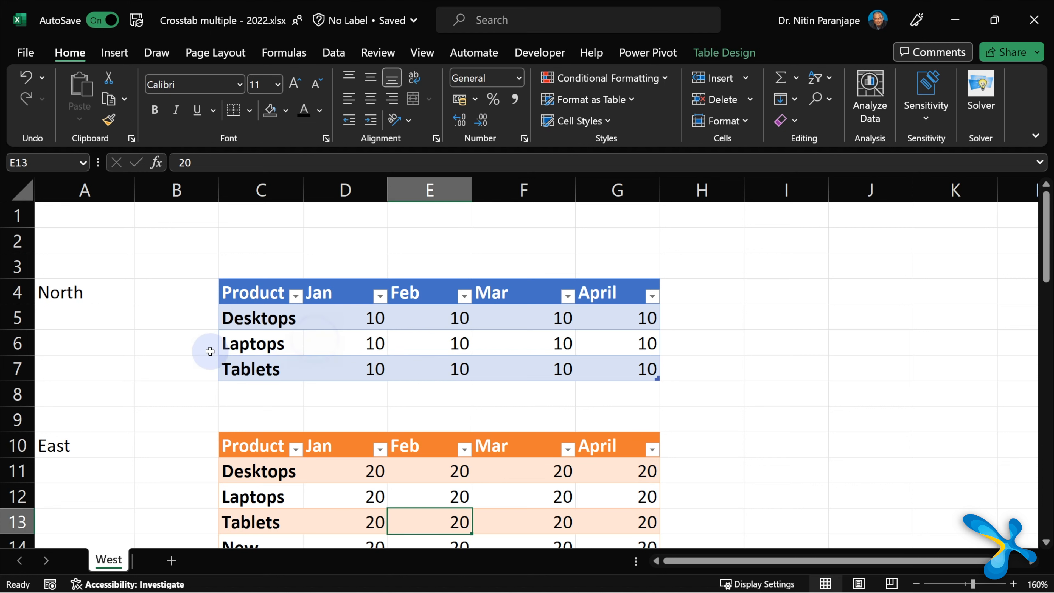
click(82, 292)
click(57, 449)
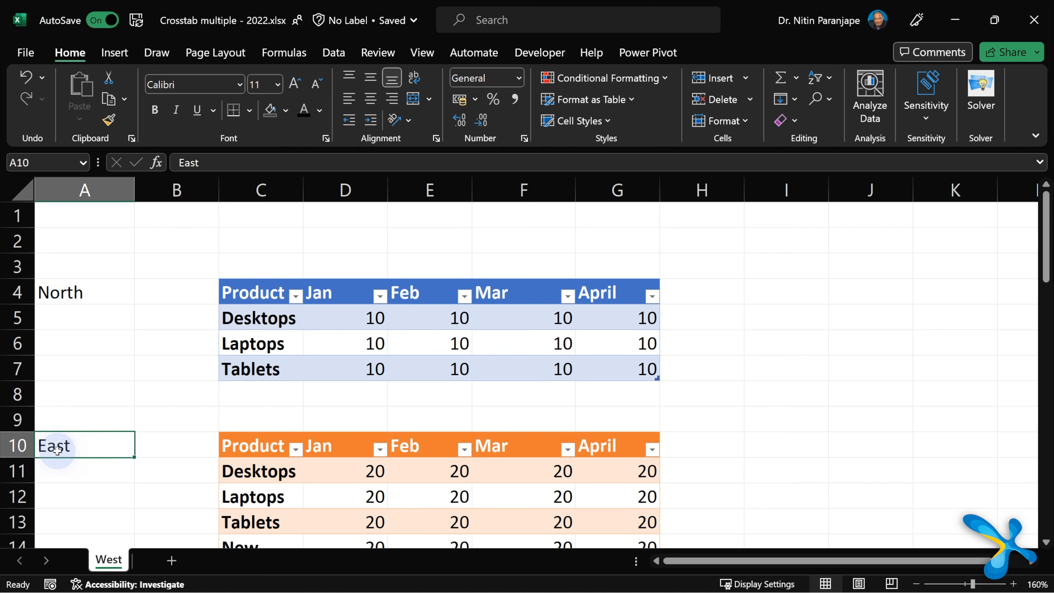
click(438, 319)
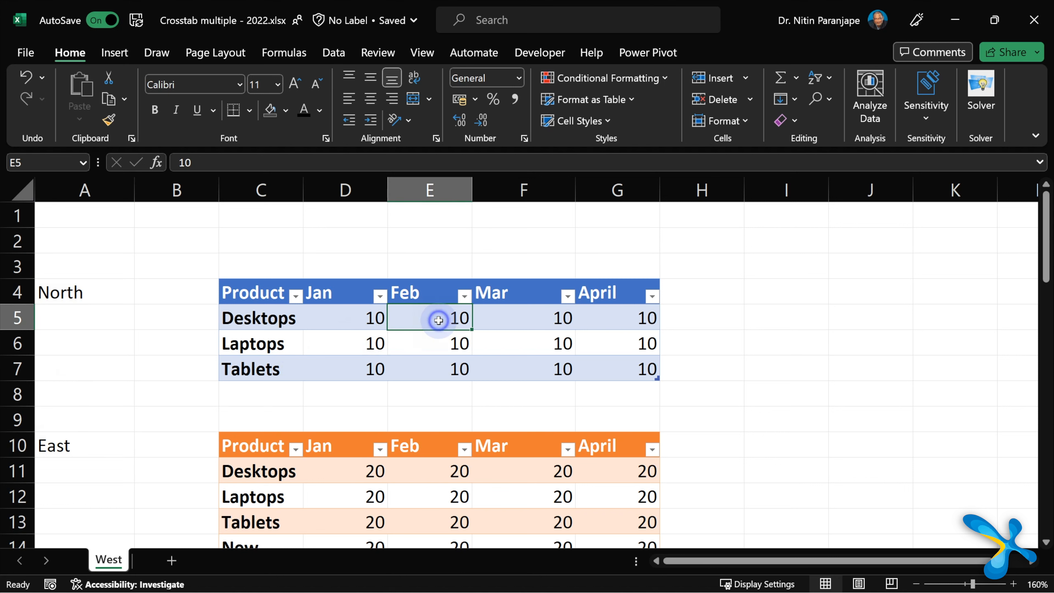
click(724, 52)
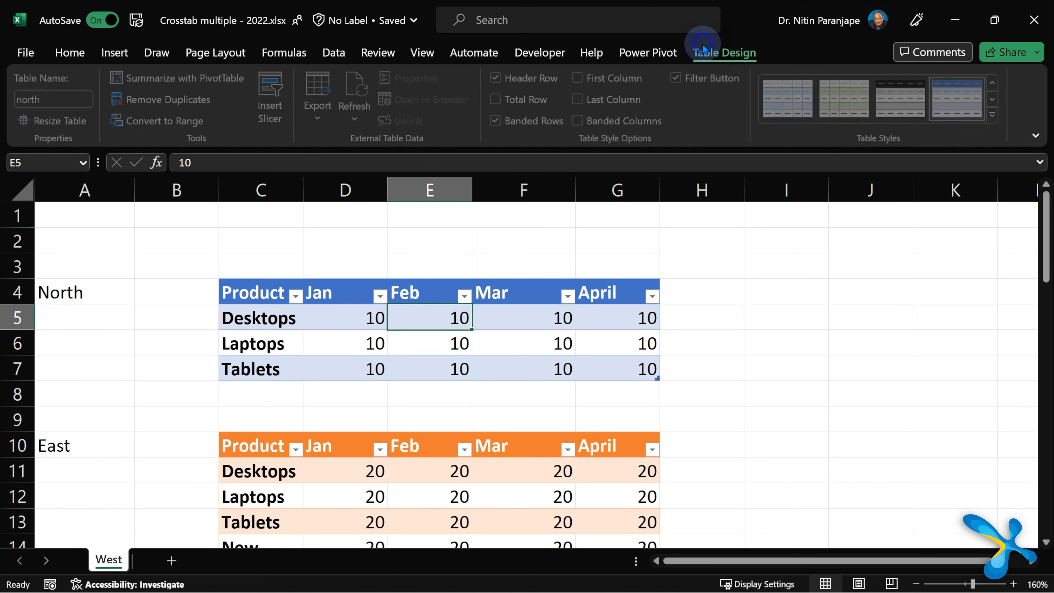
- Start the PivotTable and PivotChart Wizard for a PivotTable from multiple consolidation ranges with a single automatically created page field
click(264, 473)
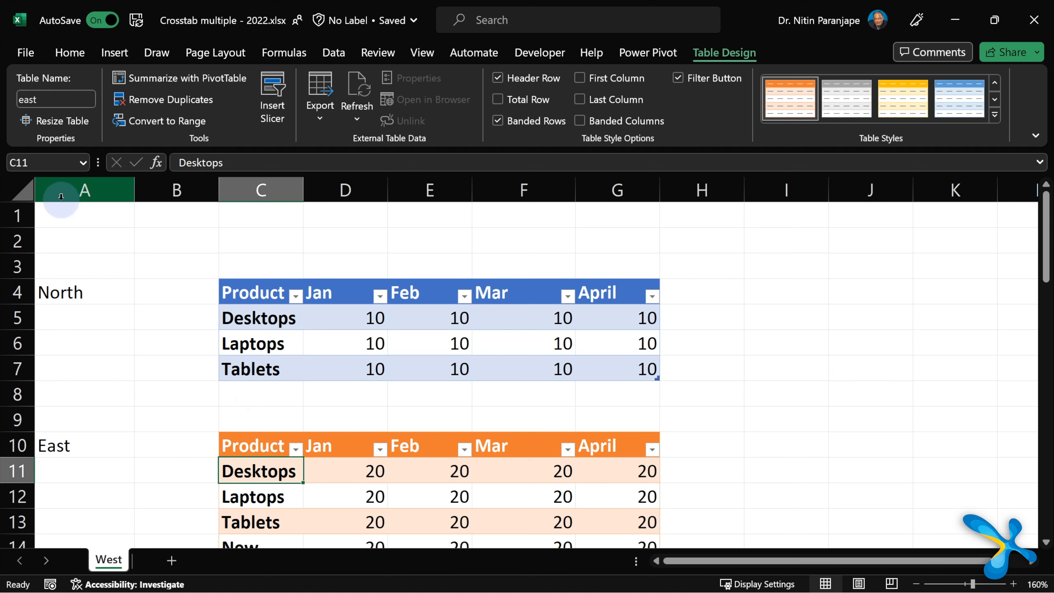
click(462, 365)
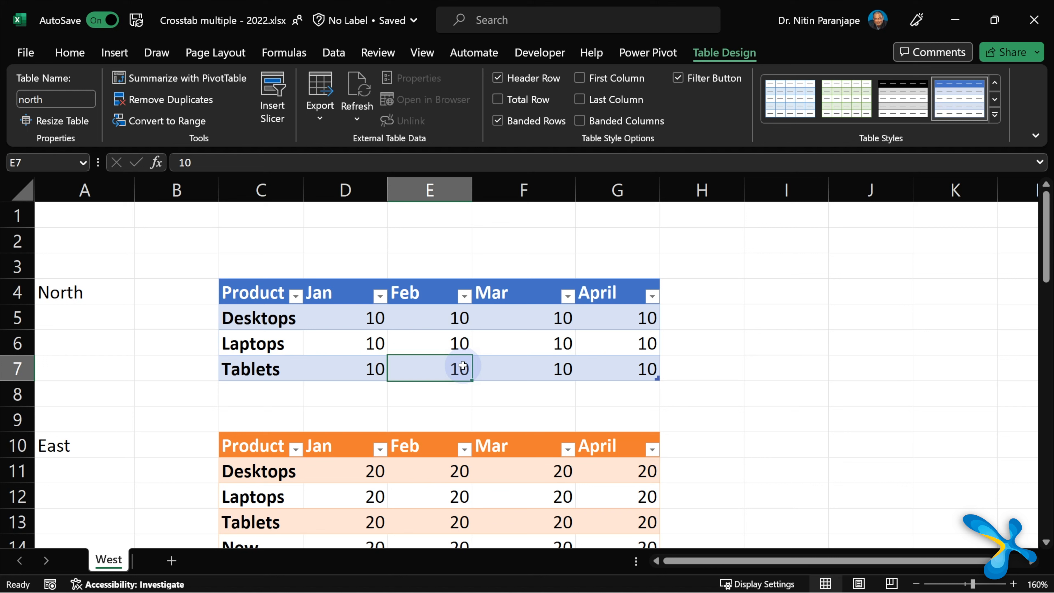
key(alt+d)
key(p)
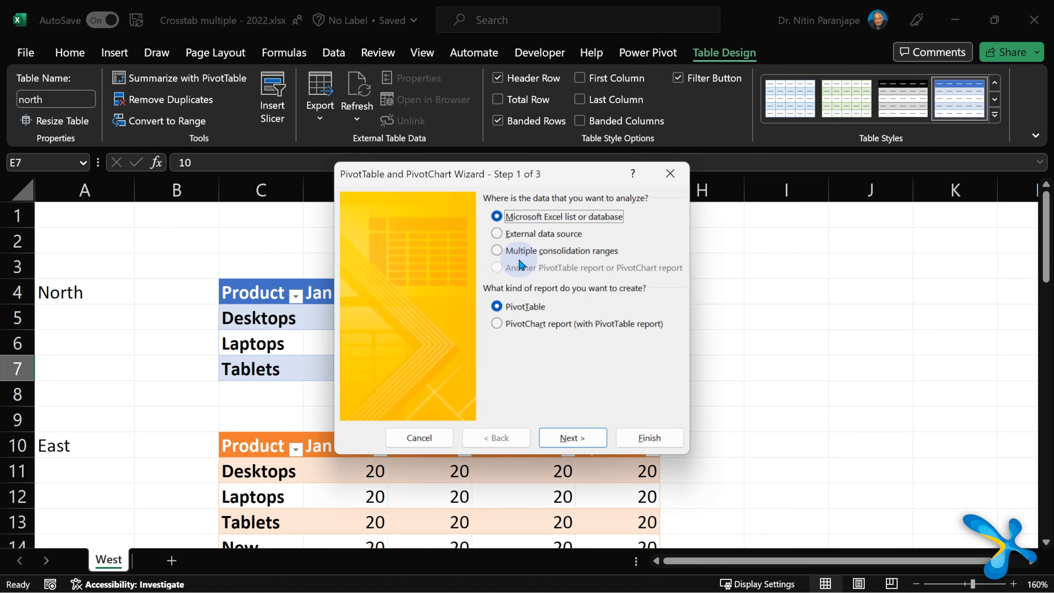
click(543, 254)
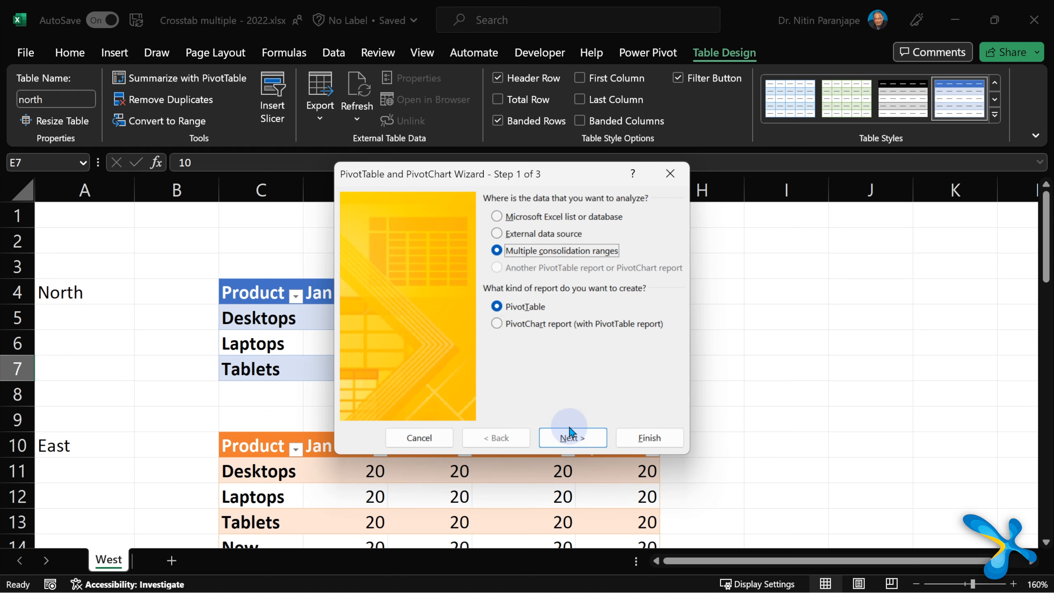
click(589, 436)
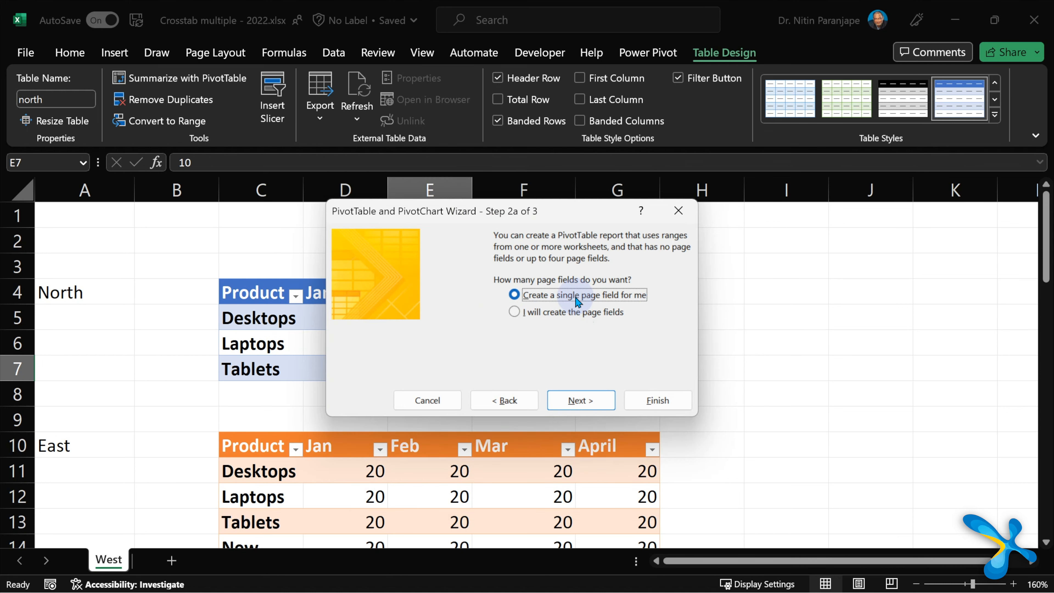
click(580, 404)
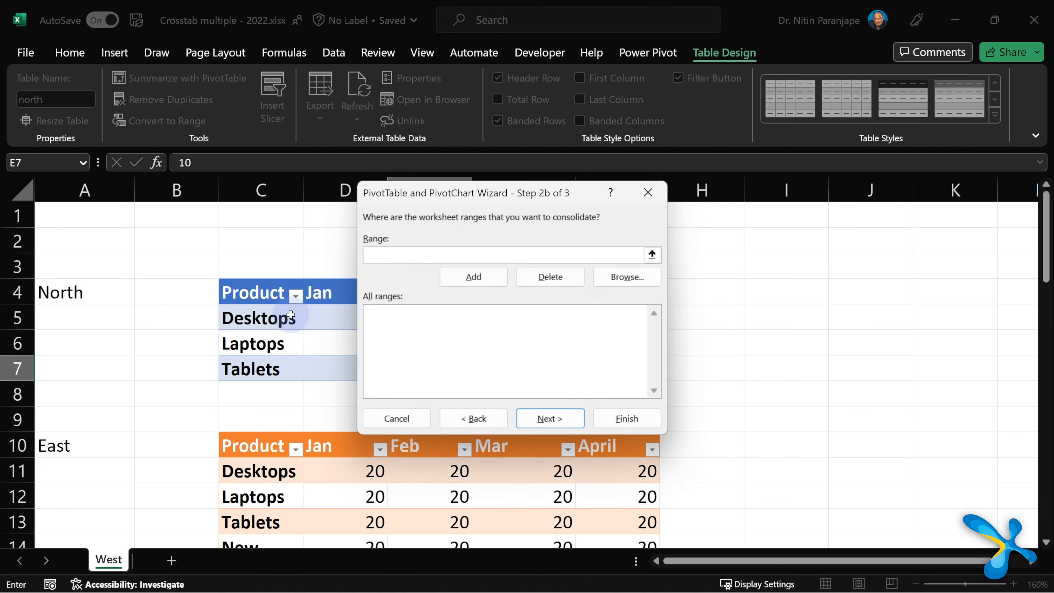
click(291, 314)
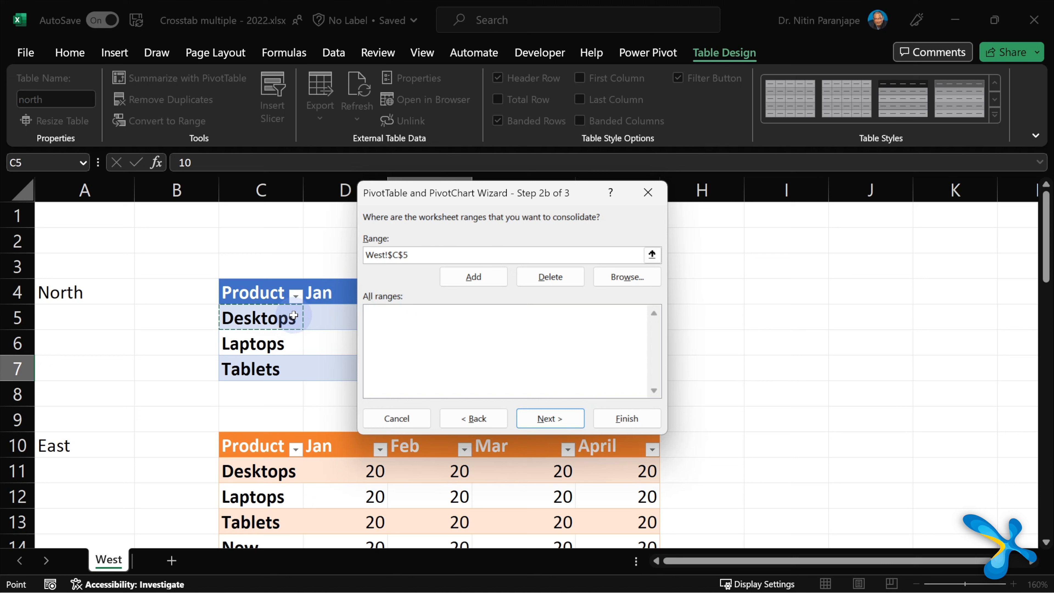
key(ctrl+a)
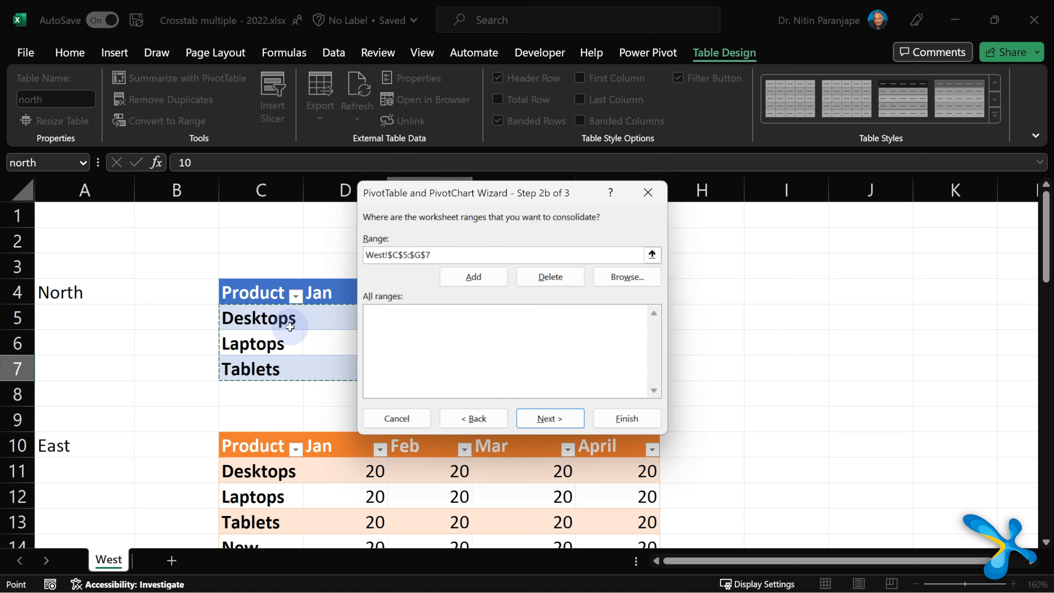
key(BackSpace)
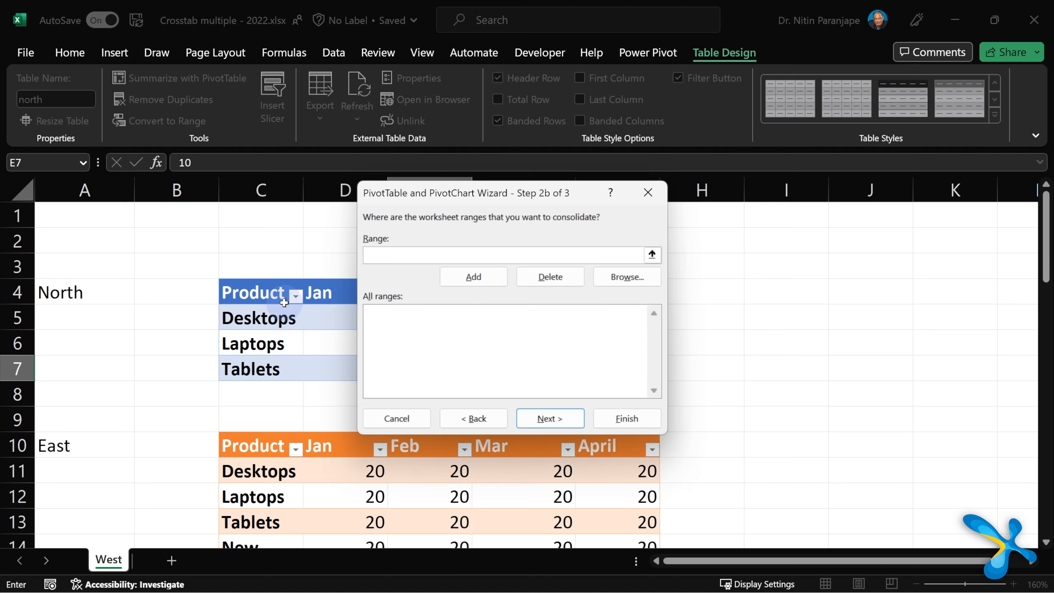
- Add the North table including its header row, West!$C$4:$G$7, to the ranges to consolidate
click(255, 286)
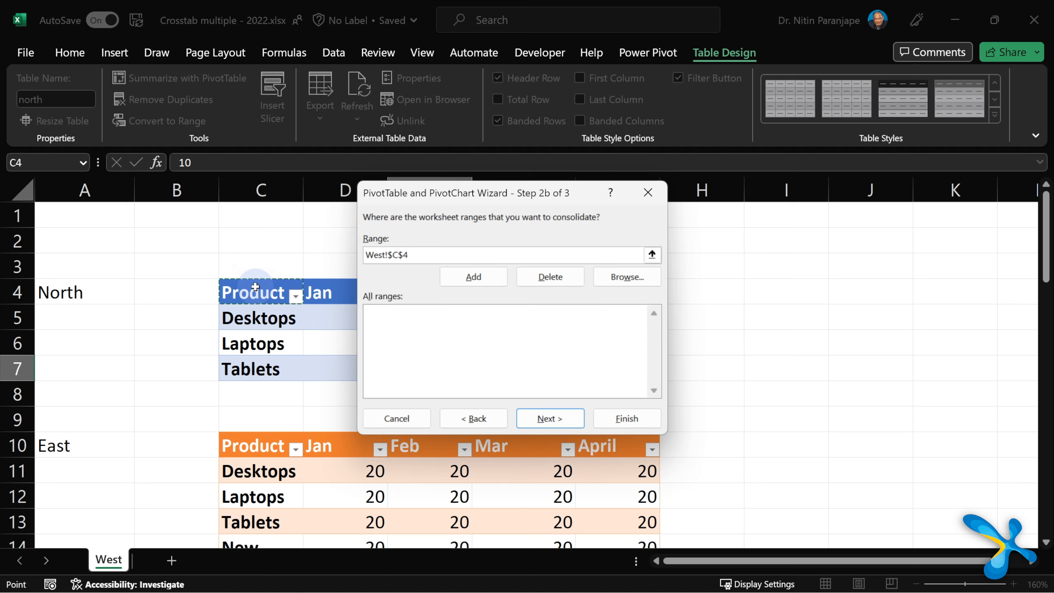
key(ctrl+shift+Down)
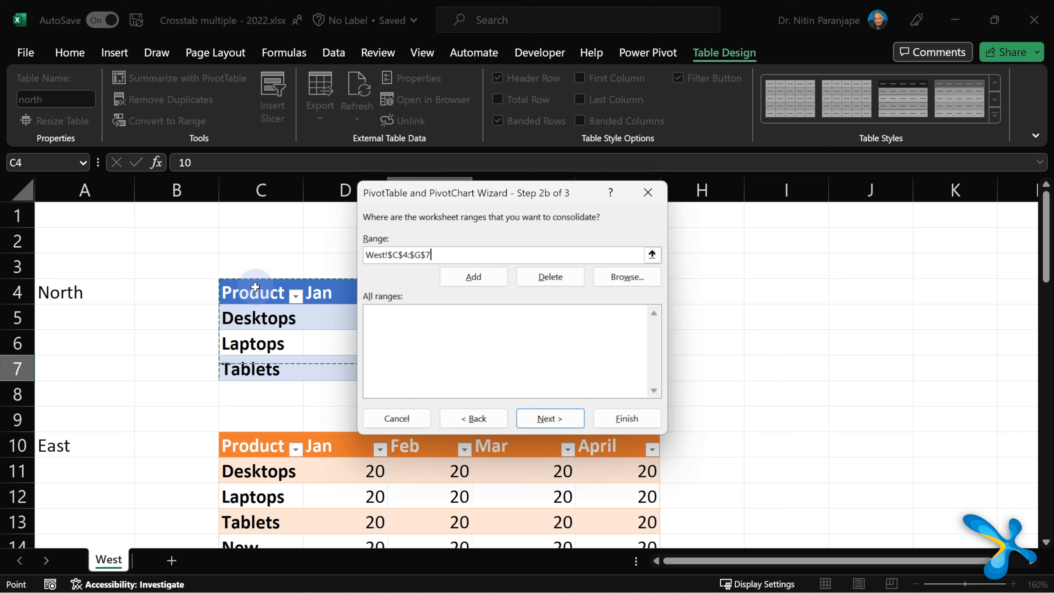
key(ctrl+shift+Right)
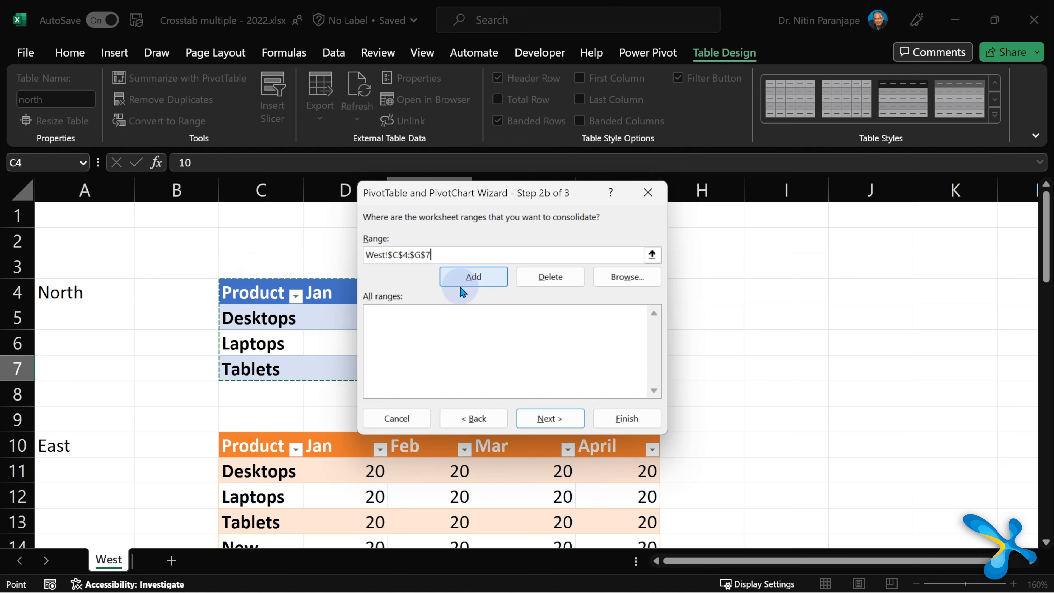
click(469, 276)
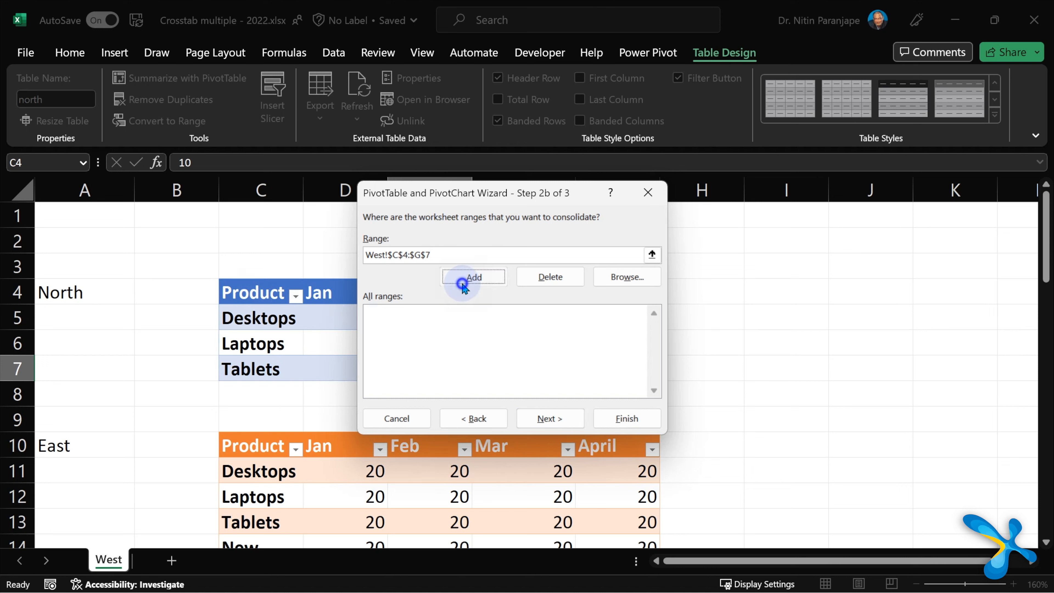
- Add the East table with its headers, West!$C$10:$G$14, to the ranges to consolidate
click(259, 446)
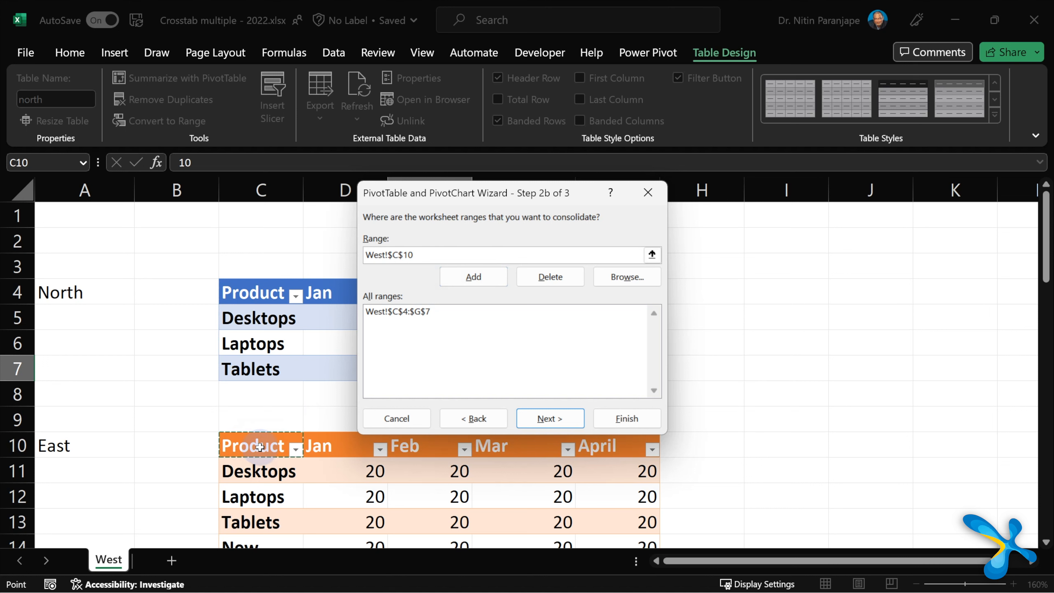
key(ctrl+shift+Down)
key(ctrl+shift+Right)
key(alt+a)
- Add the South table with its headers, West!$C$16:$G$19, to the ranges to consolidate
scroll(260, 420, down, 3)
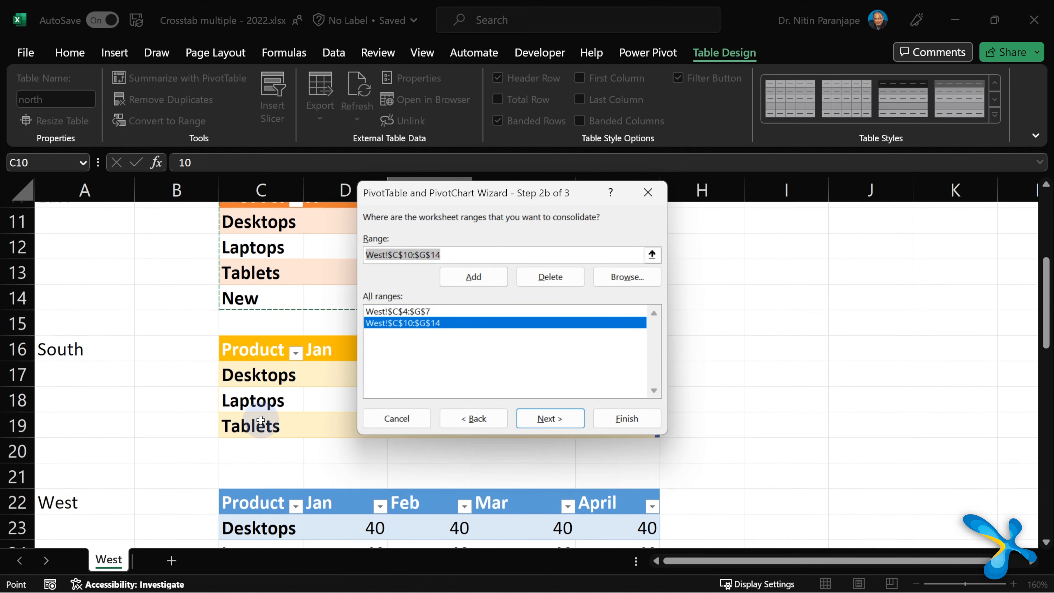
click(264, 342)
key(ctrl+shift+Down)
key(ctrl+shift+Right)
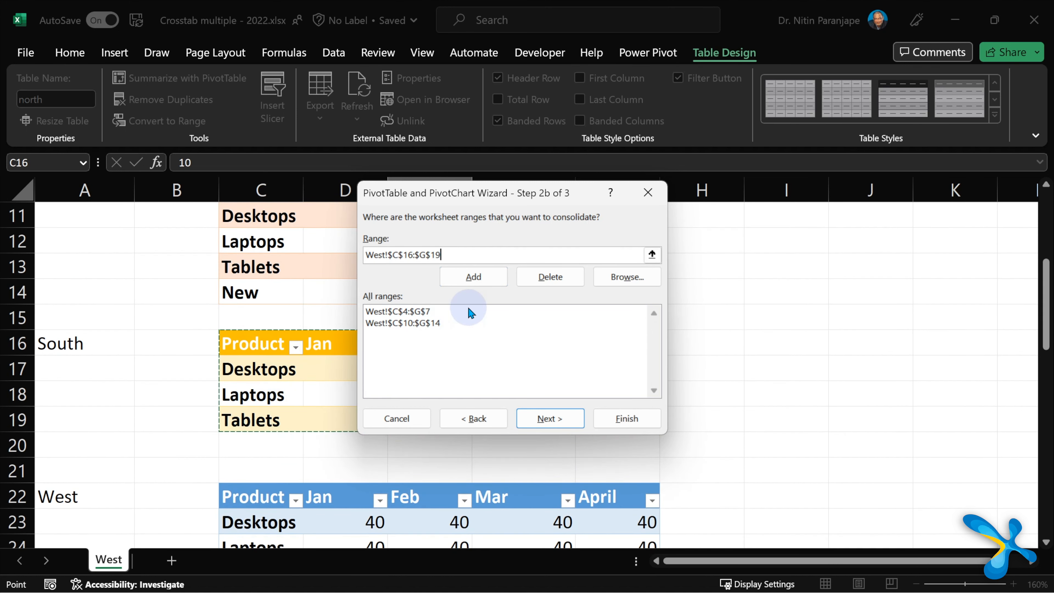
click(472, 276)
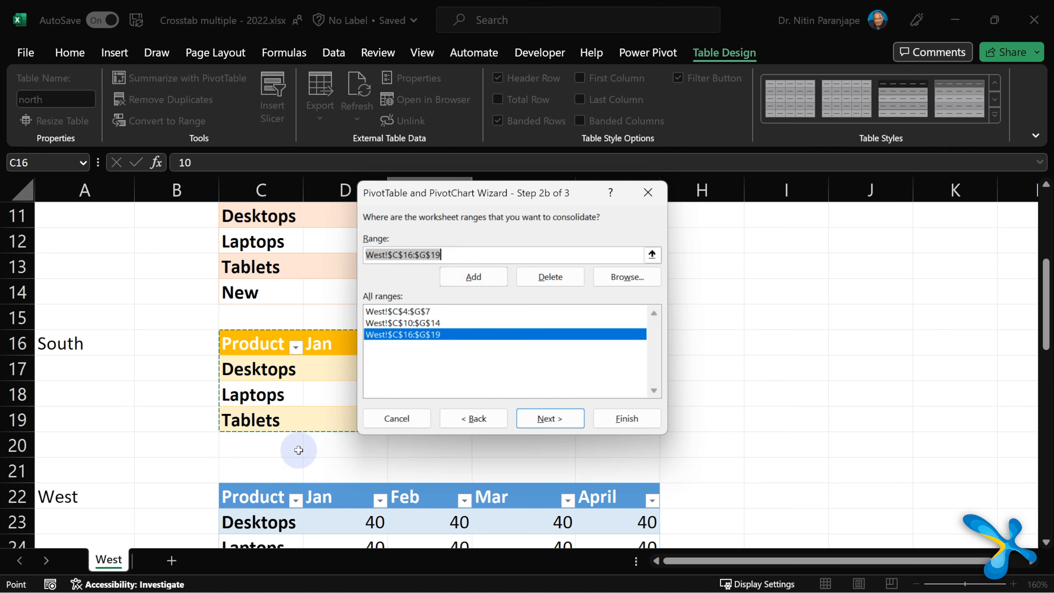
- Add the West table's range West!$C$22:$G$25 and finish the wizard to create the consolidated PivotTable on a new worksheet
click(256, 499)
key(ctrl+shift+Down)
key(ctrl+shift+Right)
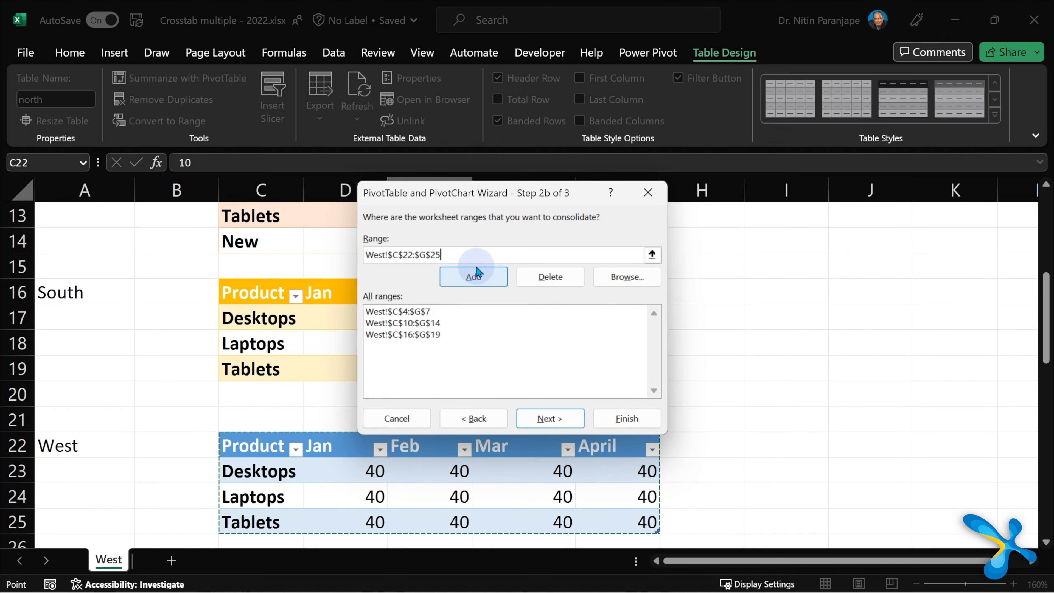
click(471, 276)
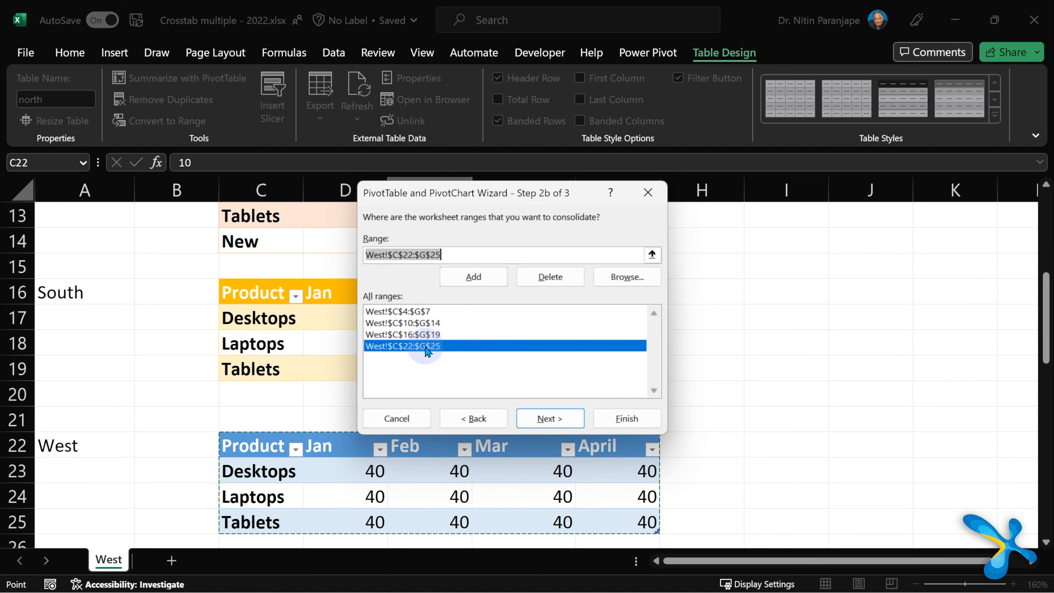
click(532, 413)
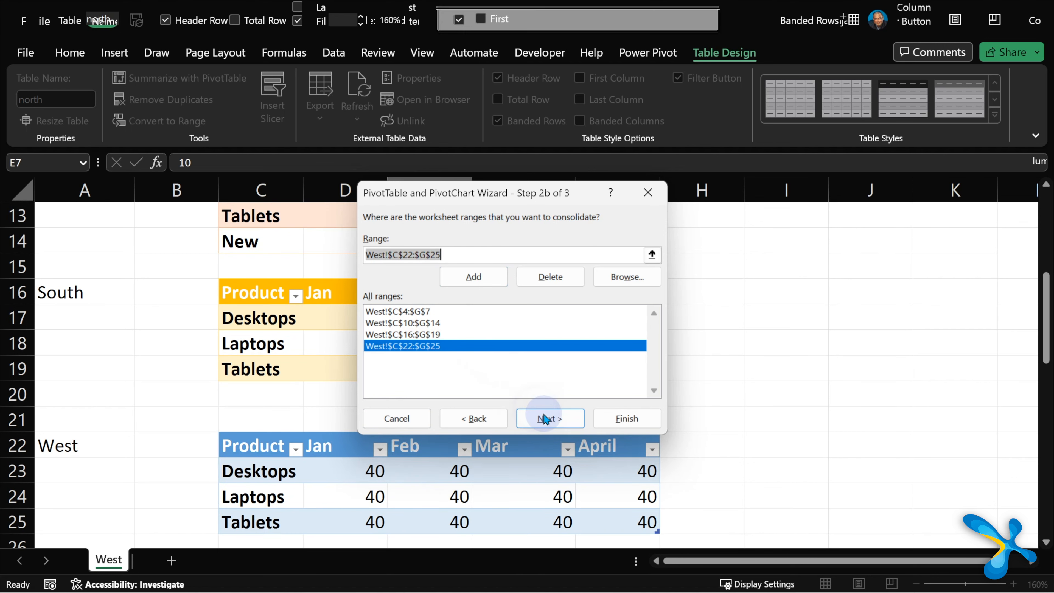
click(704, 395)
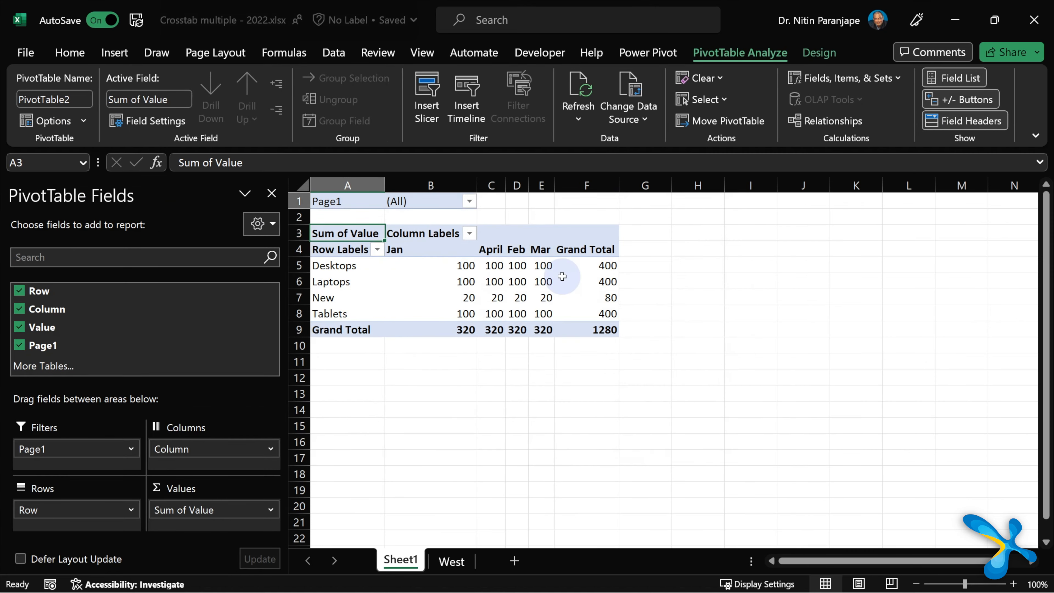
- Drill through the PivotTable's overall grand total to list the underlying records on a new sheet, and review them
double_click(594, 328)
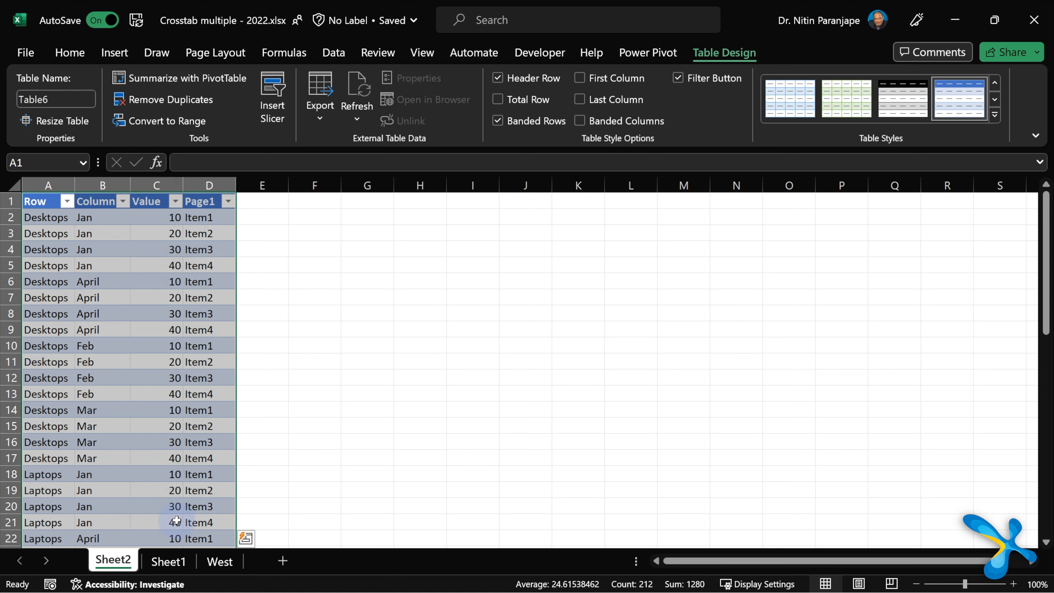
scroll(177, 520, down, 4)
scroll(177, 520, up, 4)
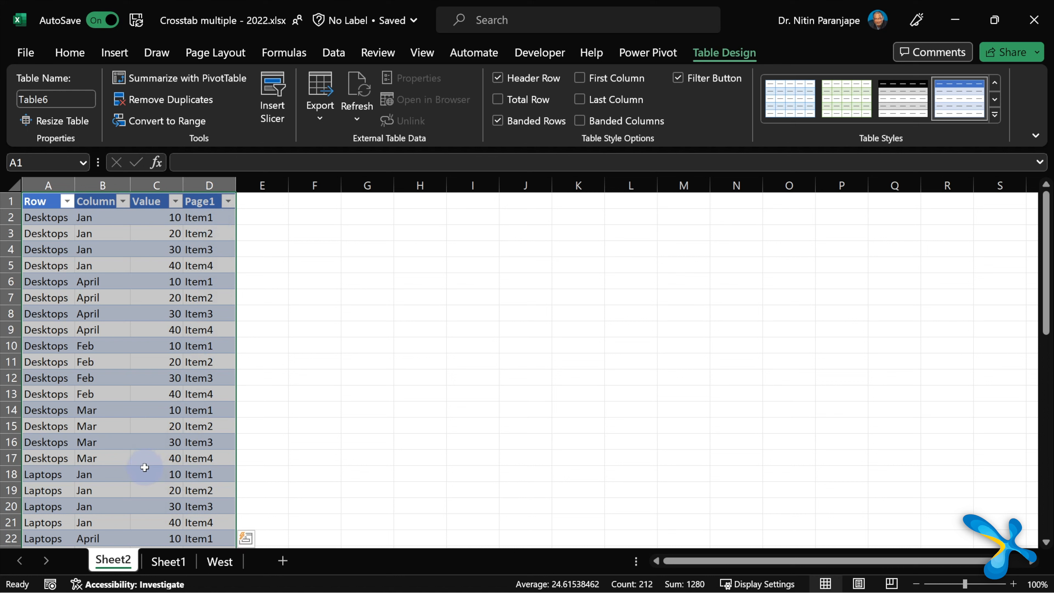
- Delete Sheet2 with the drilled-through records
right_click(118, 567)
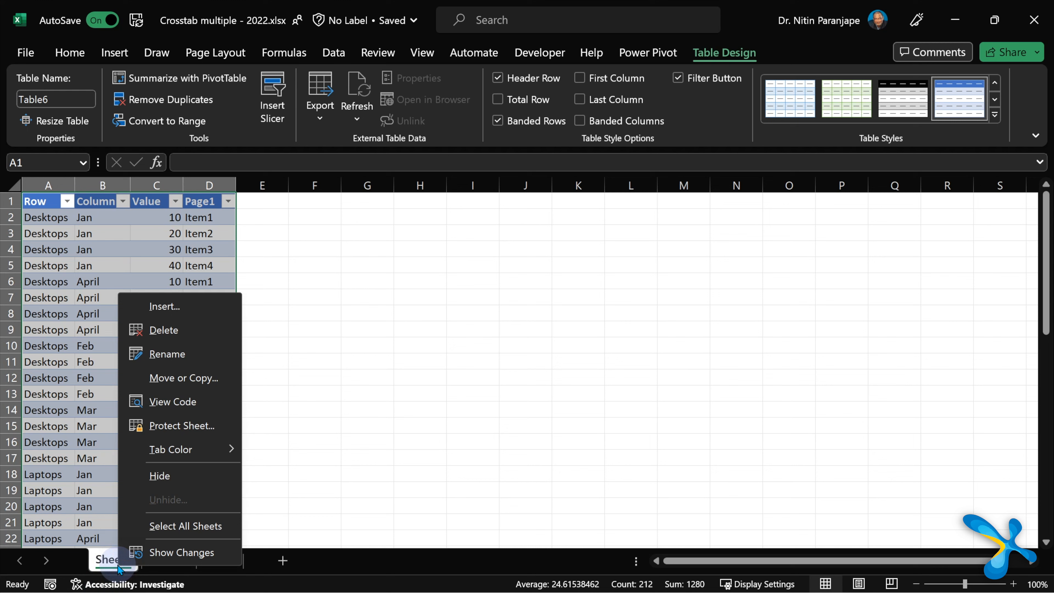
key(d)
key(Return)
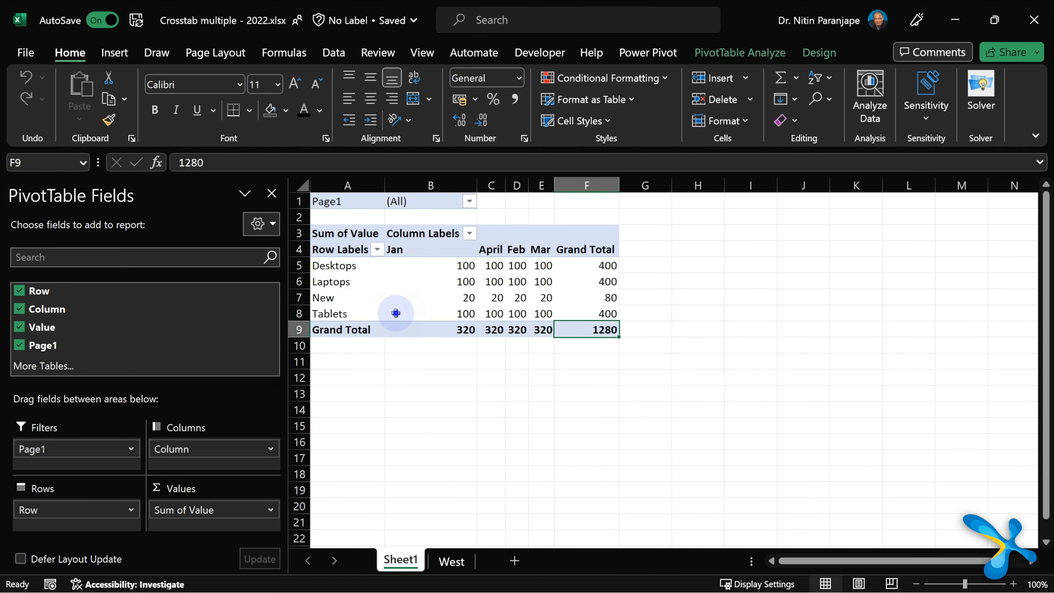
- Reopen the wizard for the existing PivotTable and change its page field option to manually created page fields
click(388, 318)
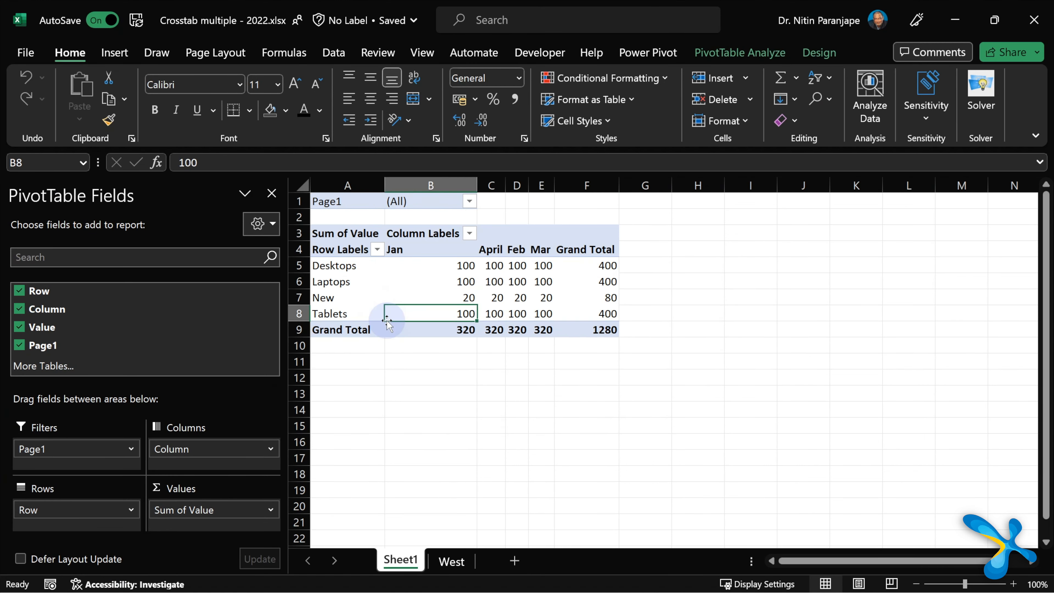
key(alt+d)
key(p)
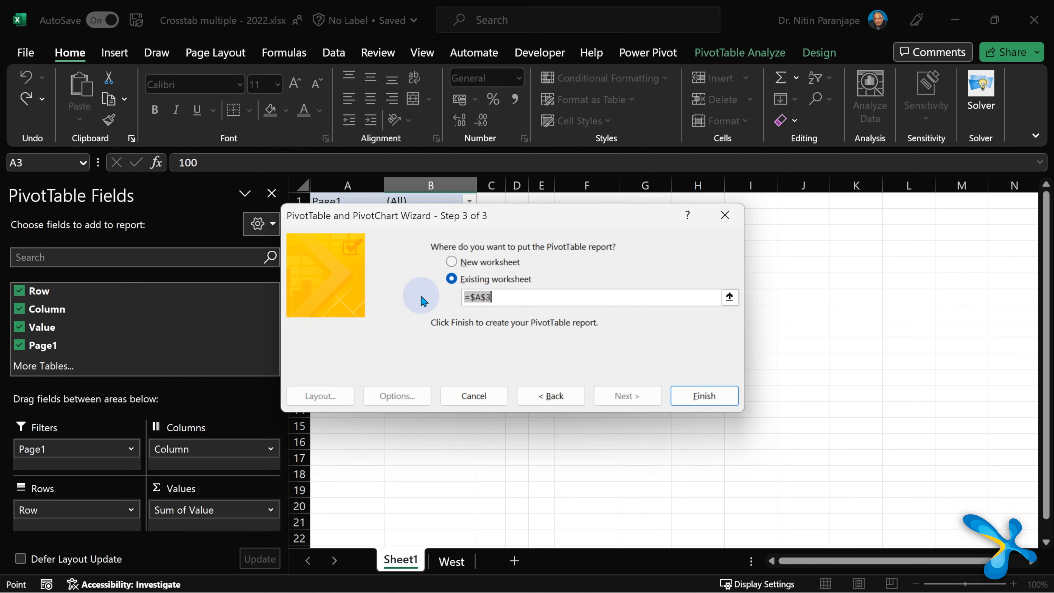
click(552, 396)
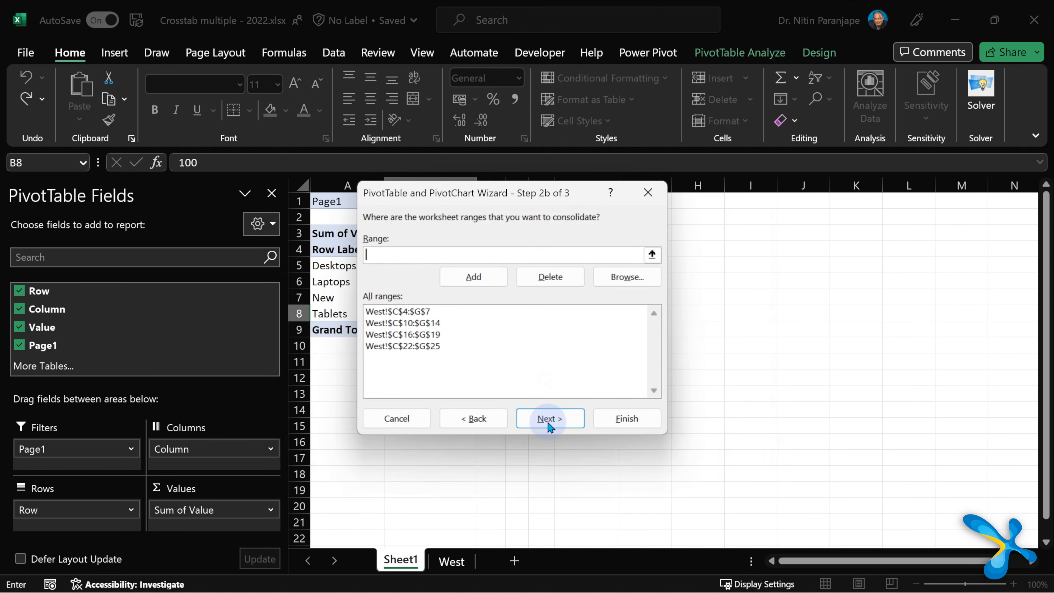
click(482, 418)
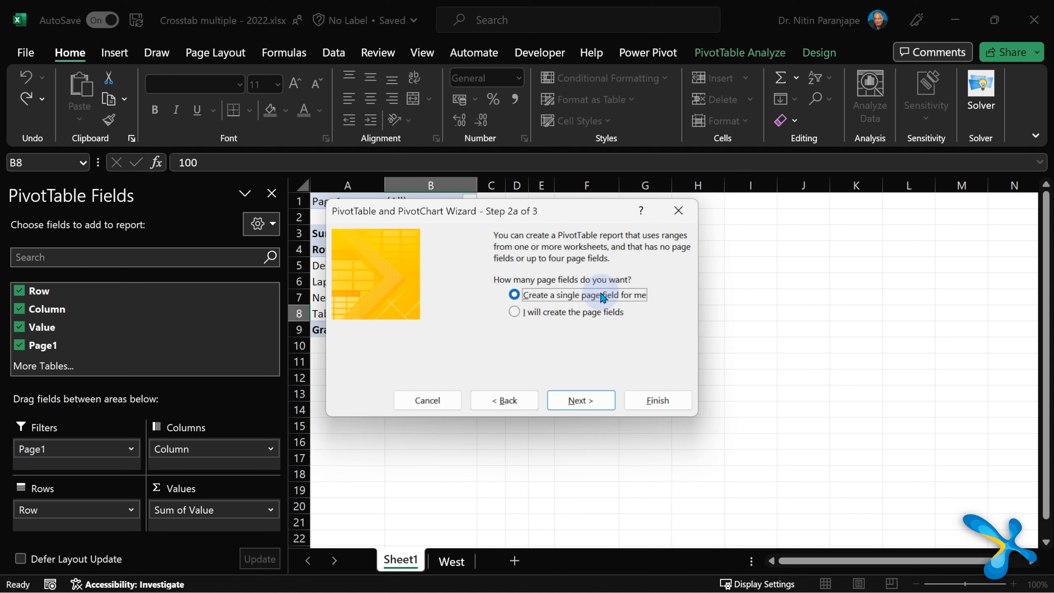
click(593, 315)
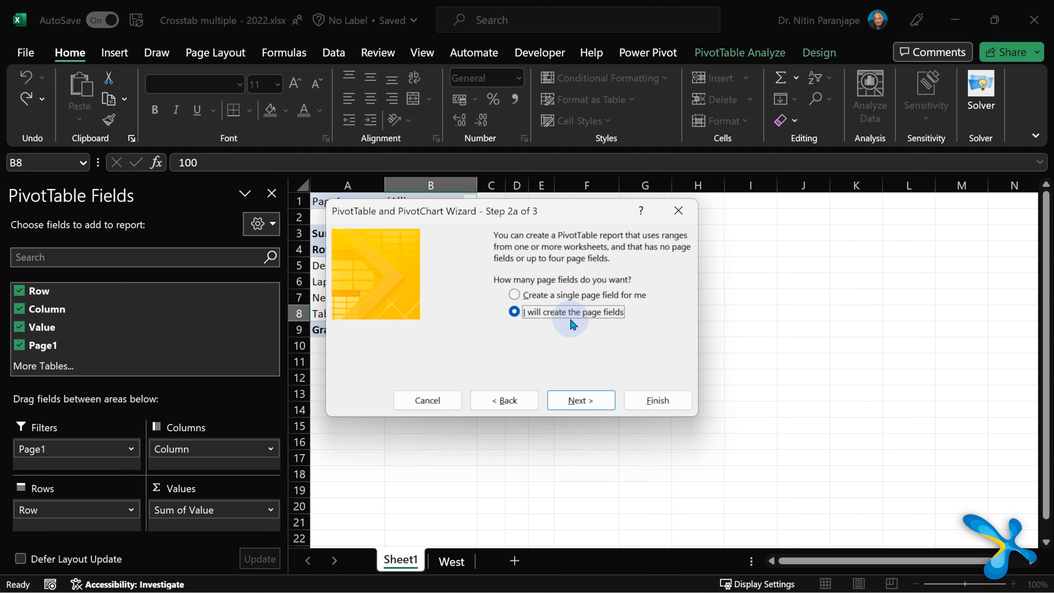
click(580, 400)
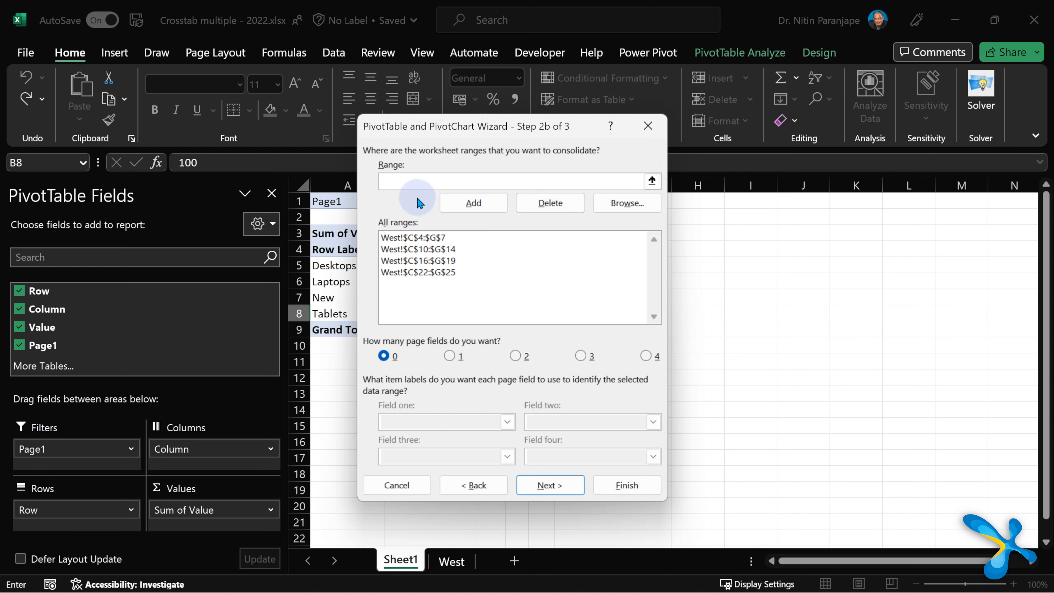
- Set one page field, then label range West!$C$4:$G$7 as N and range West!$C$10:$G$14 as S
click(427, 241)
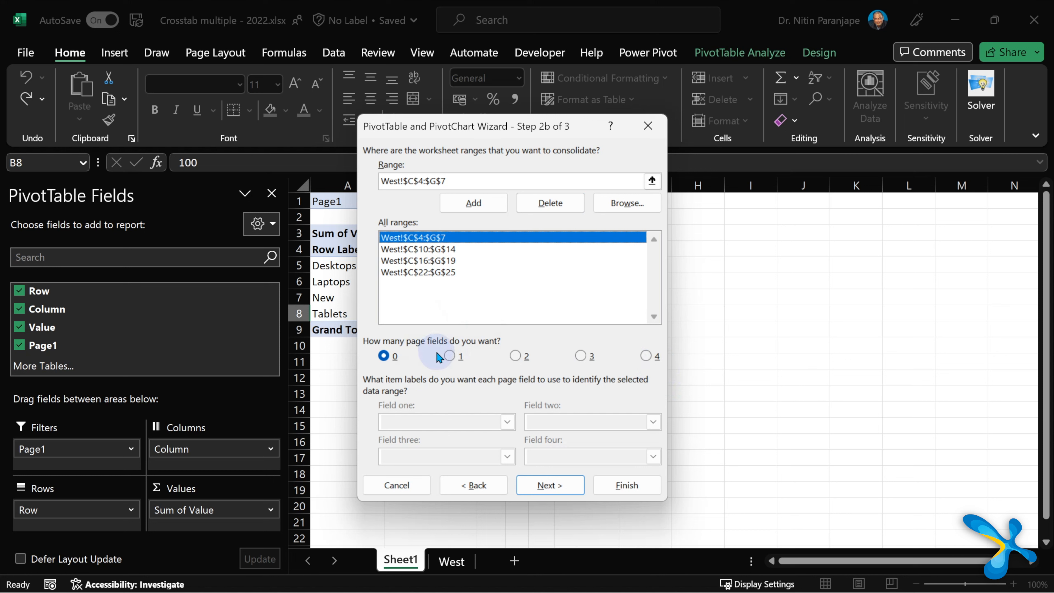
click(449, 356)
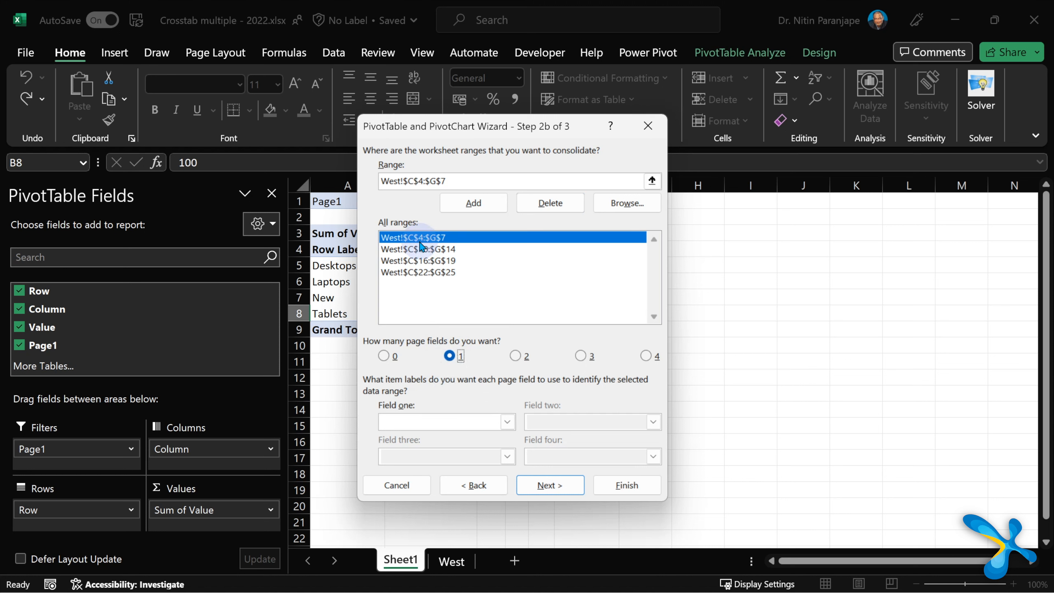
click(420, 420)
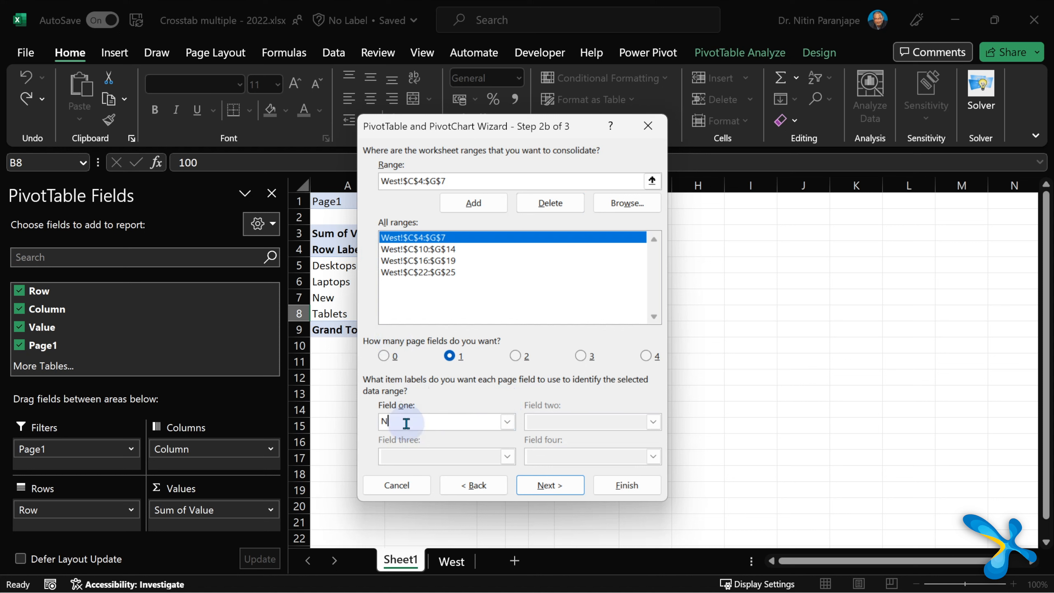
click(415, 250)
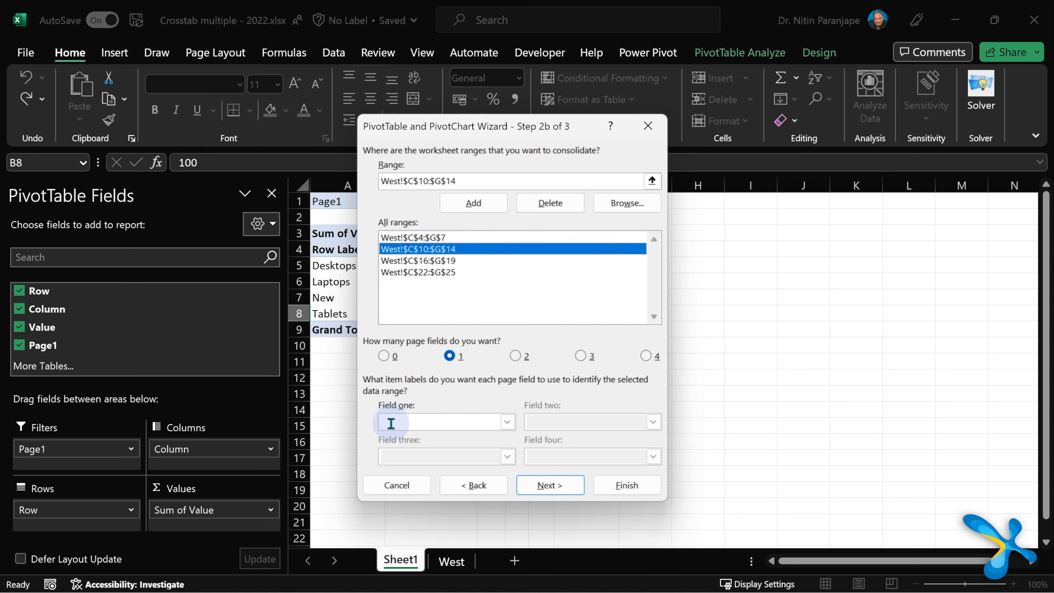
click(390, 422)
text(S)
- Label range West!$C$16:$G$19 as E and West!$C$22:$G$25 as W in field one, and check the labels of all four ranges
click(410, 261)
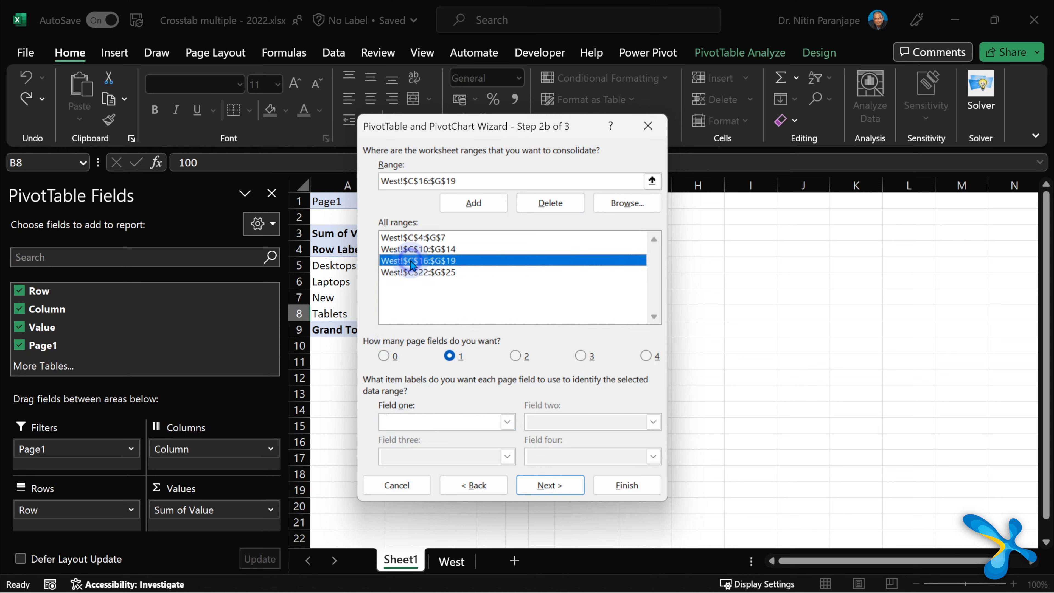
click(398, 422)
text(E)
click(411, 272)
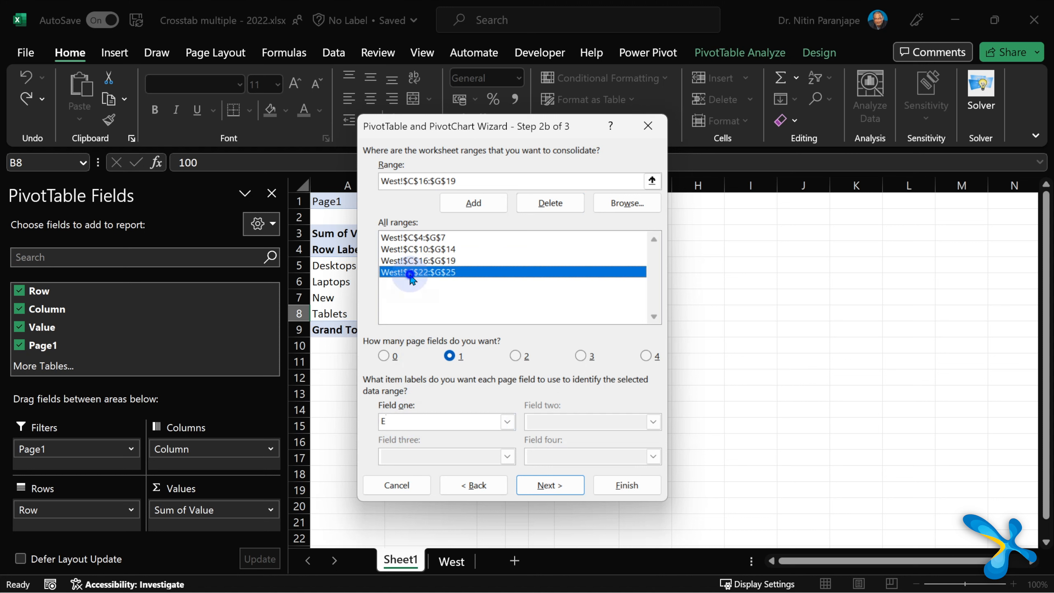
click(399, 422)
text(W)
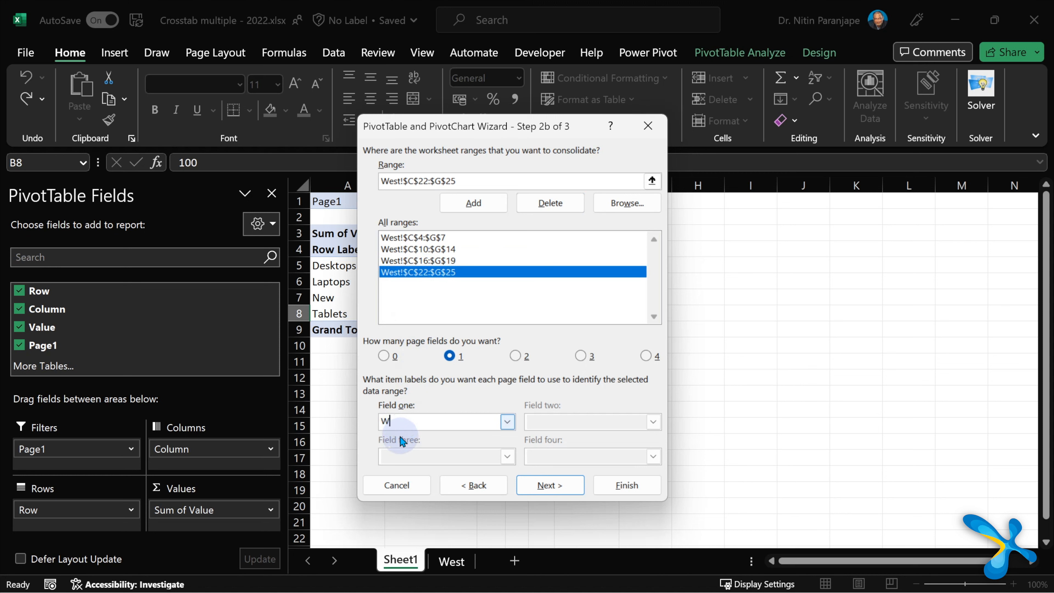
click(400, 238)
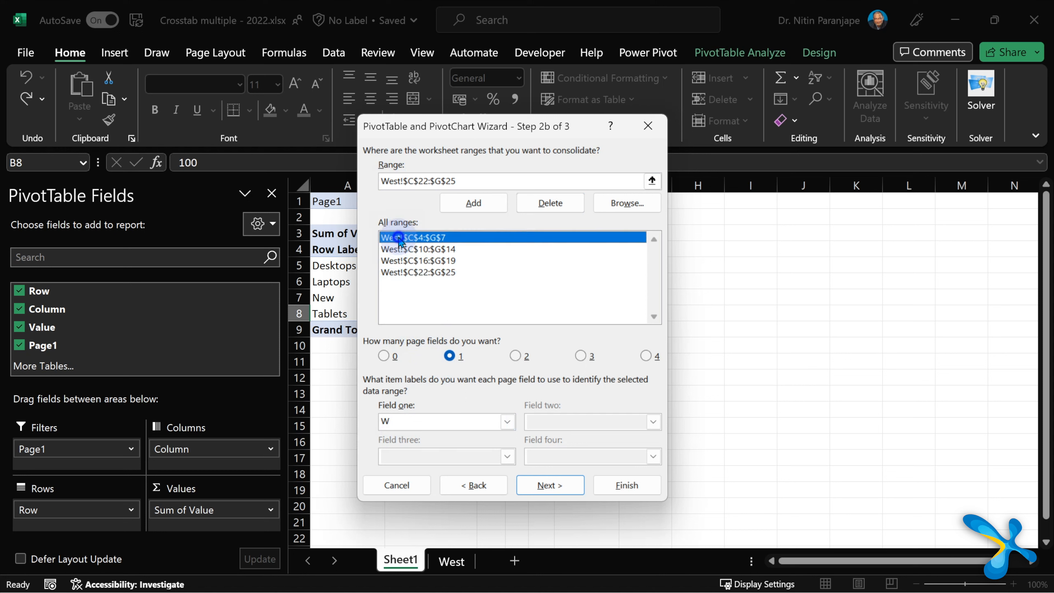
click(404, 249)
click(404, 261)
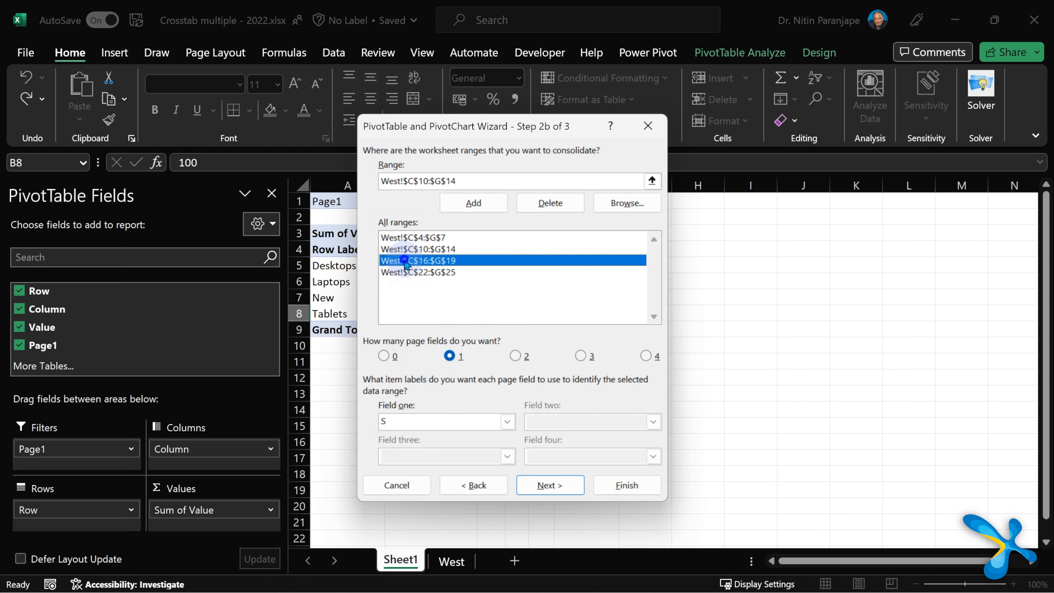
click(406, 273)
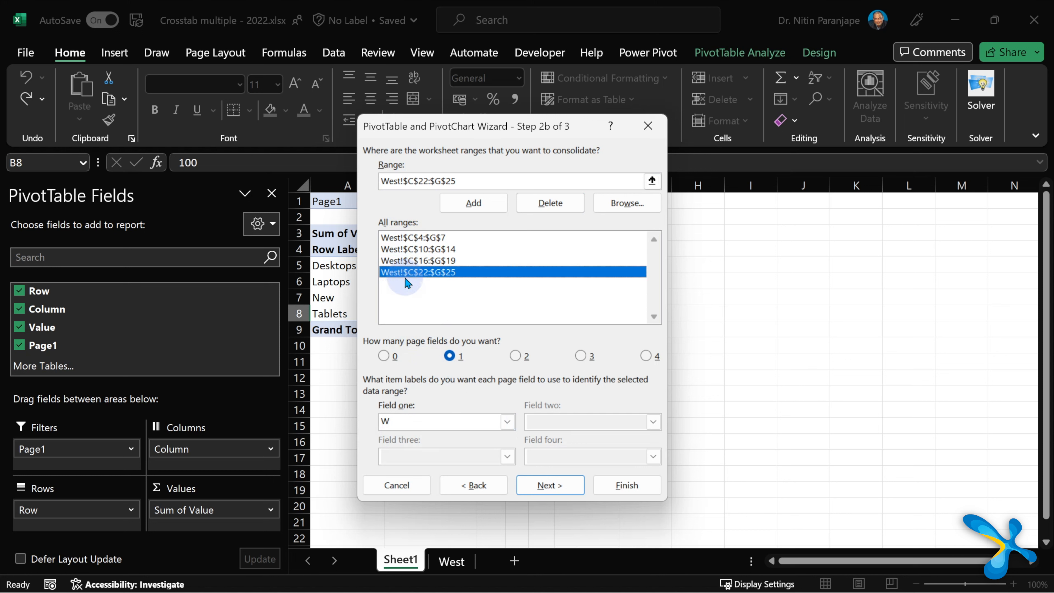
- Increase the page fields to two and set field two to Z1 for ranges West!$C$4:$G$7 and West!$C$10:$G$14
click(519, 358)
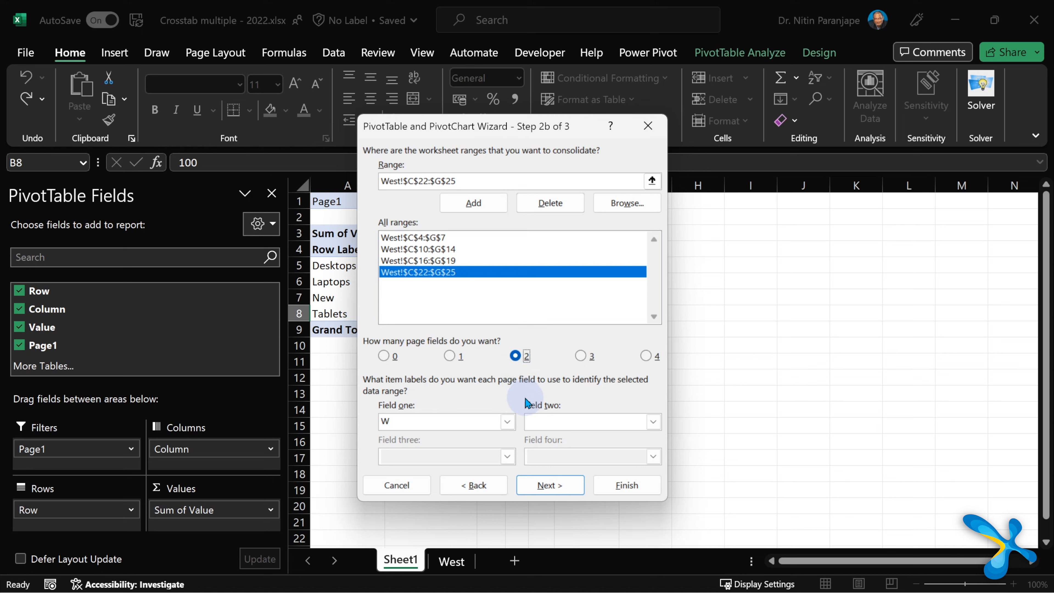
click(532, 420)
click(446, 274)
click(431, 237)
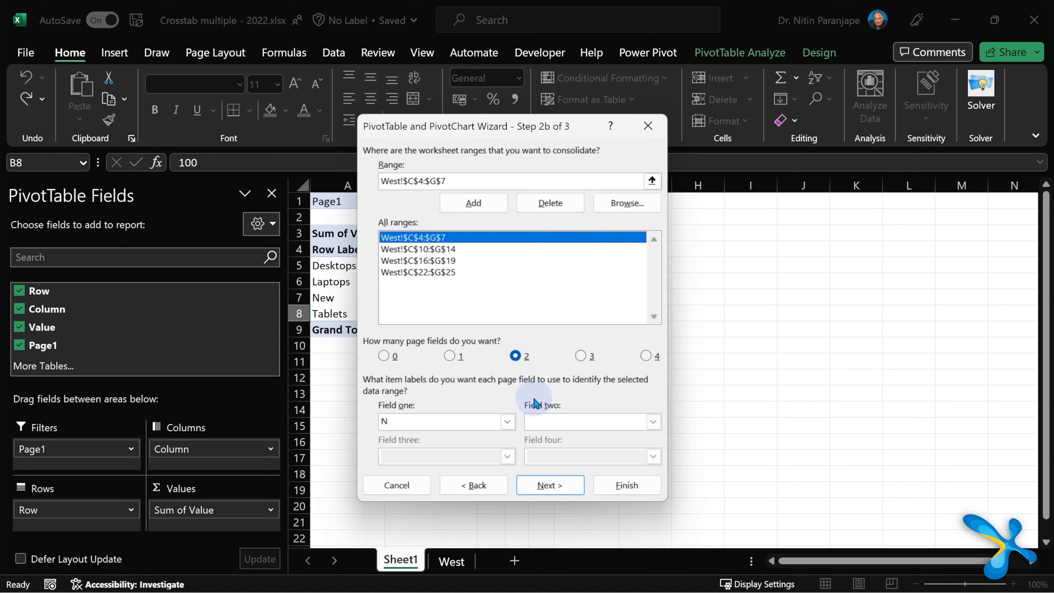
click(544, 422)
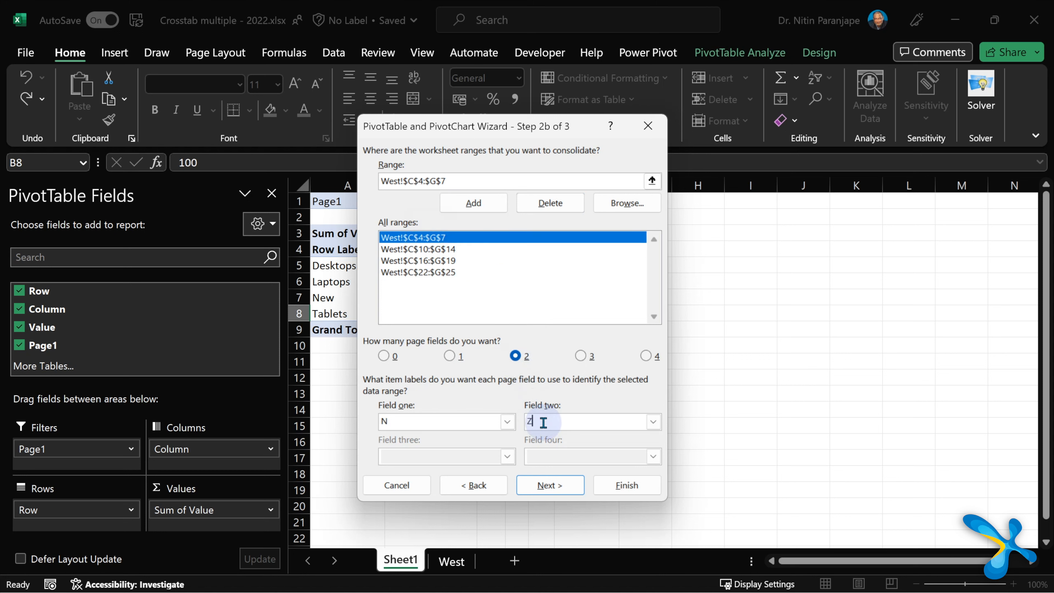
text(Z1)
click(431, 250)
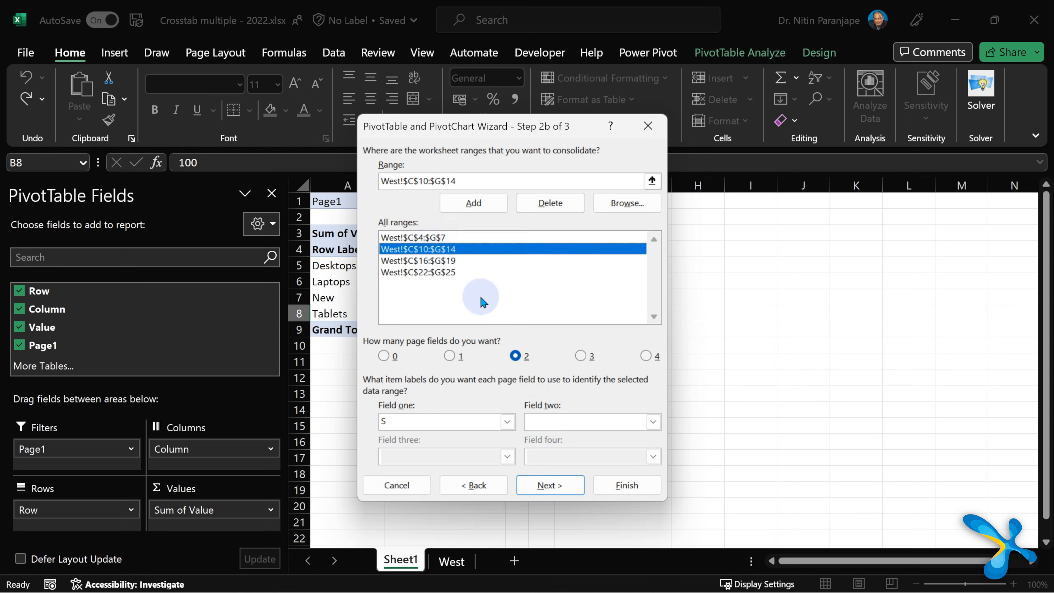
click(535, 420)
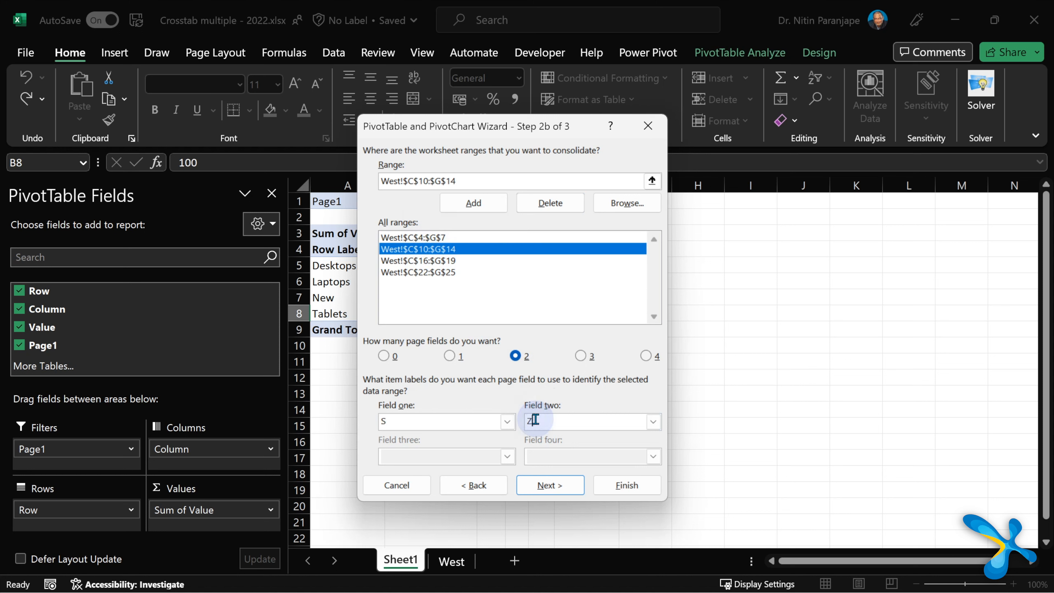
text(Z1)
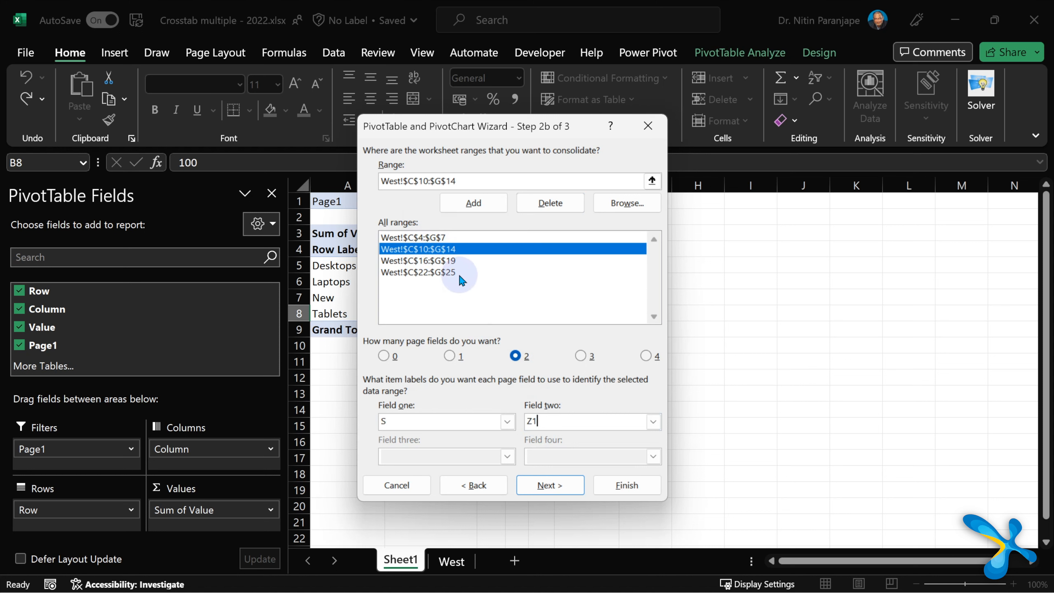
- Set field two to Z2 for ranges West!$C$16:$G$19 and West!$C$22:$G$25, and finish the wizard
click(448, 261)
click(538, 423)
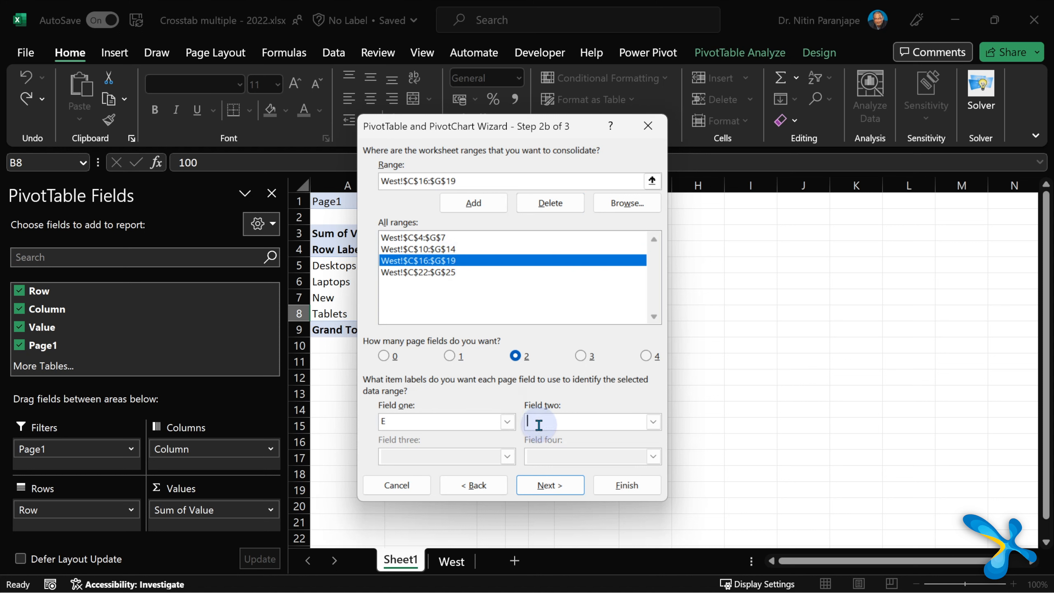
text(Z2)
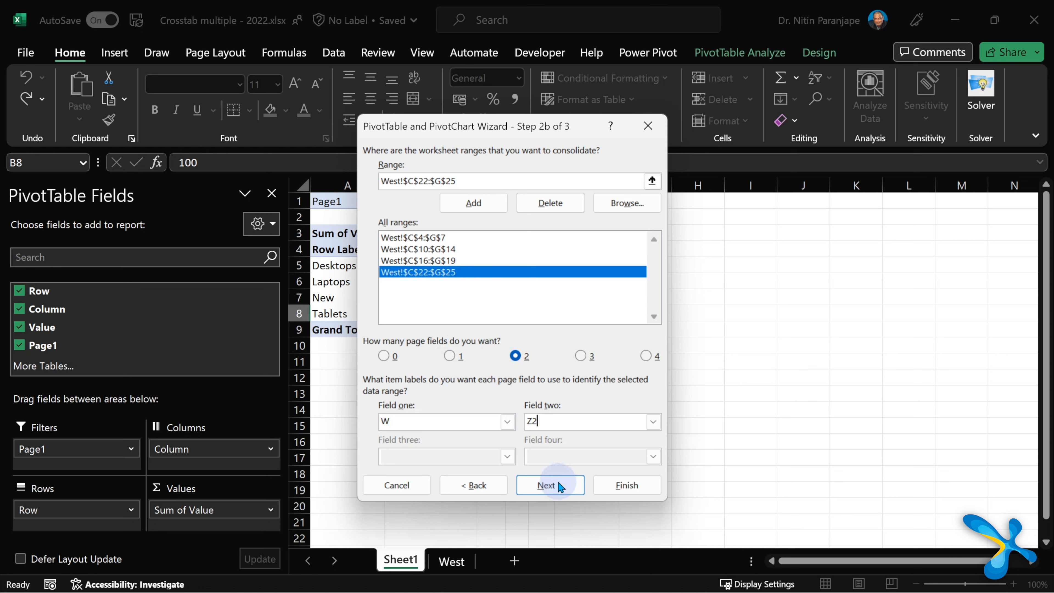
click(608, 485)
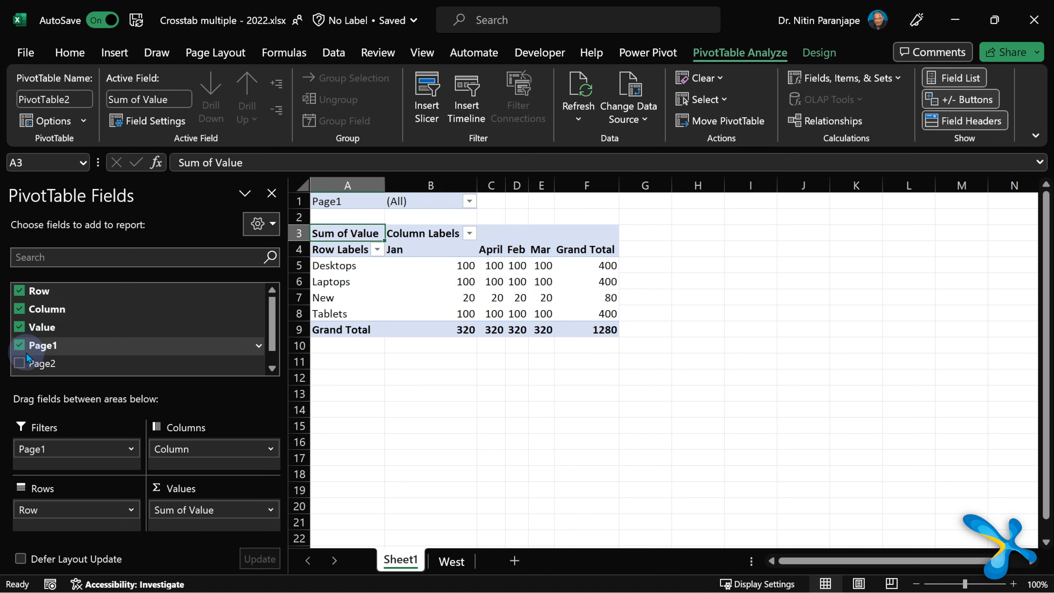
- Add the Page2 field to the PivotTable and drill through its overall grand total to list the records on a new sheet
click(19, 363)
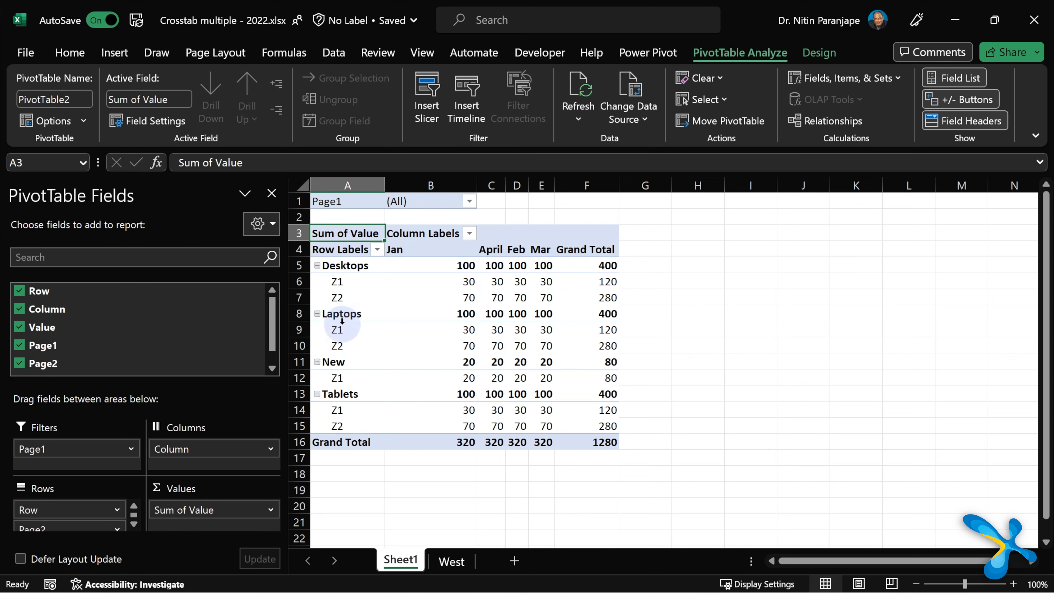
click(469, 202)
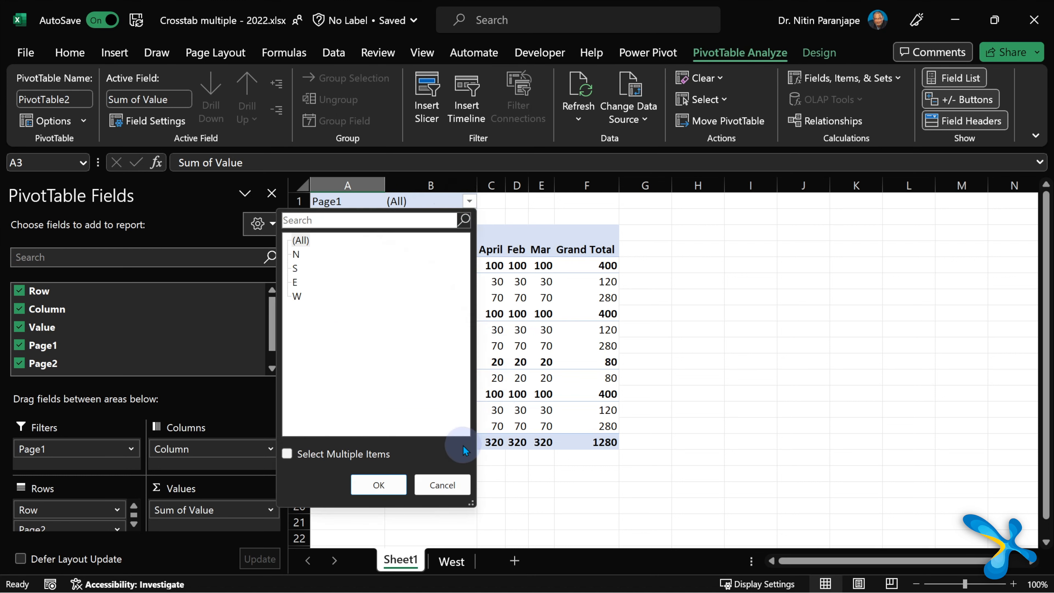
click(439, 482)
click(606, 436)
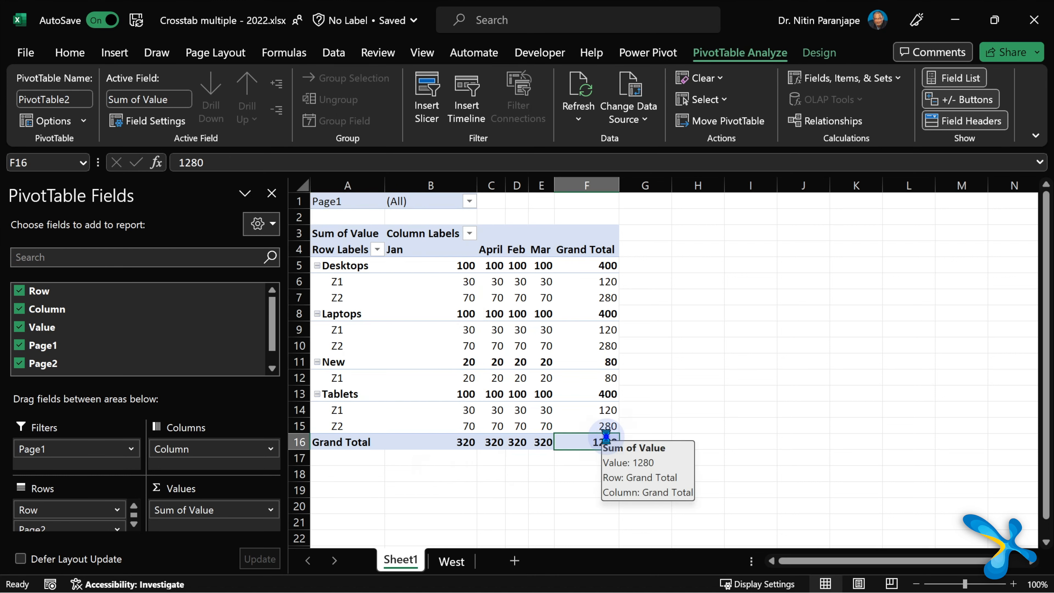
double_click(605, 436)
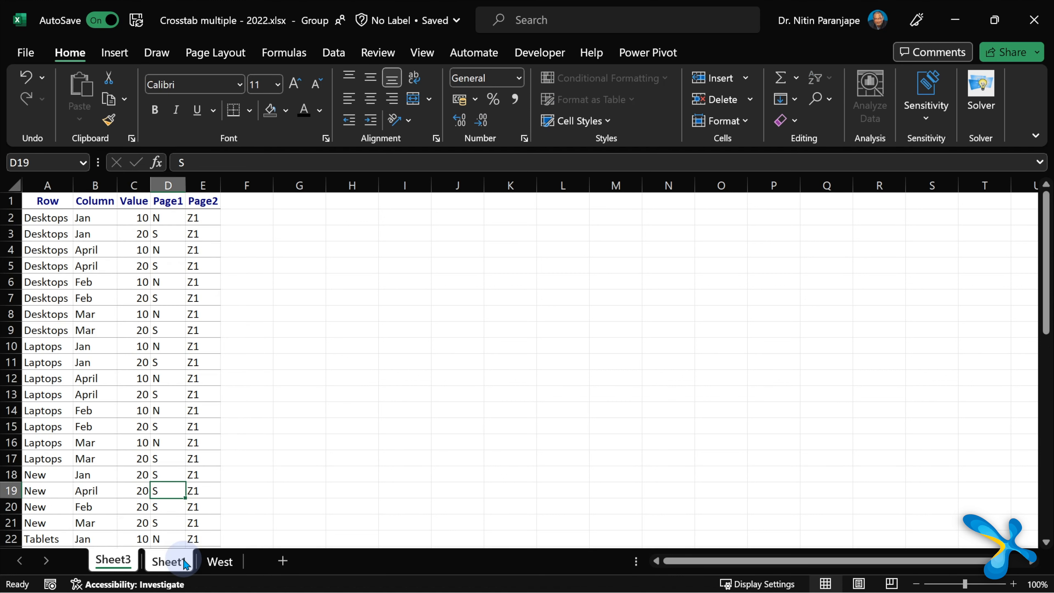
- Review the source regional tables on the West sheet and open the design options of the North table
click(219, 561)
click(419, 318)
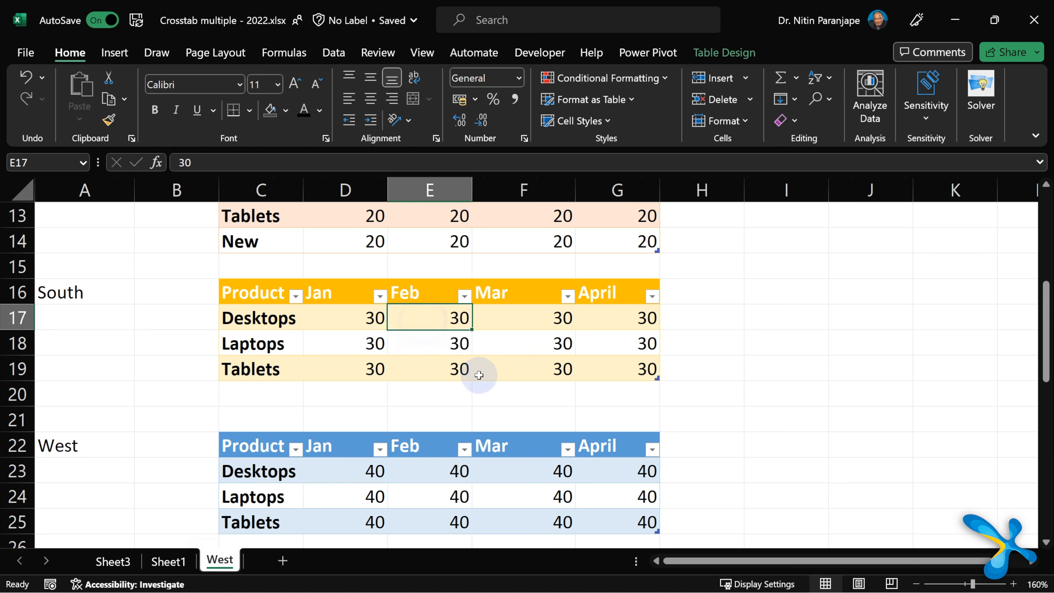
scroll(479, 372, up, 4)
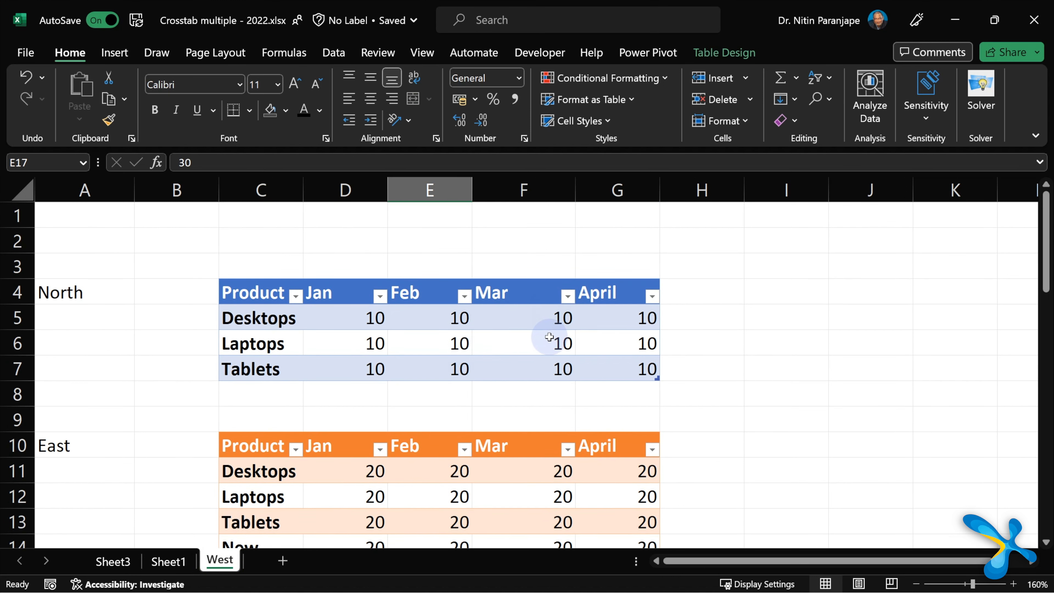
click(580, 324)
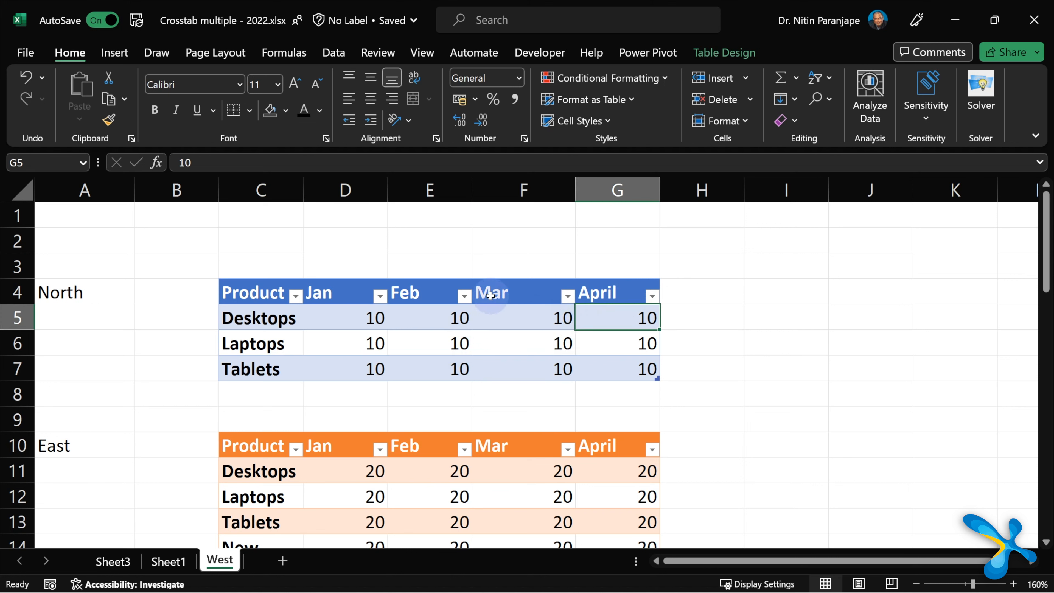
click(477, 358)
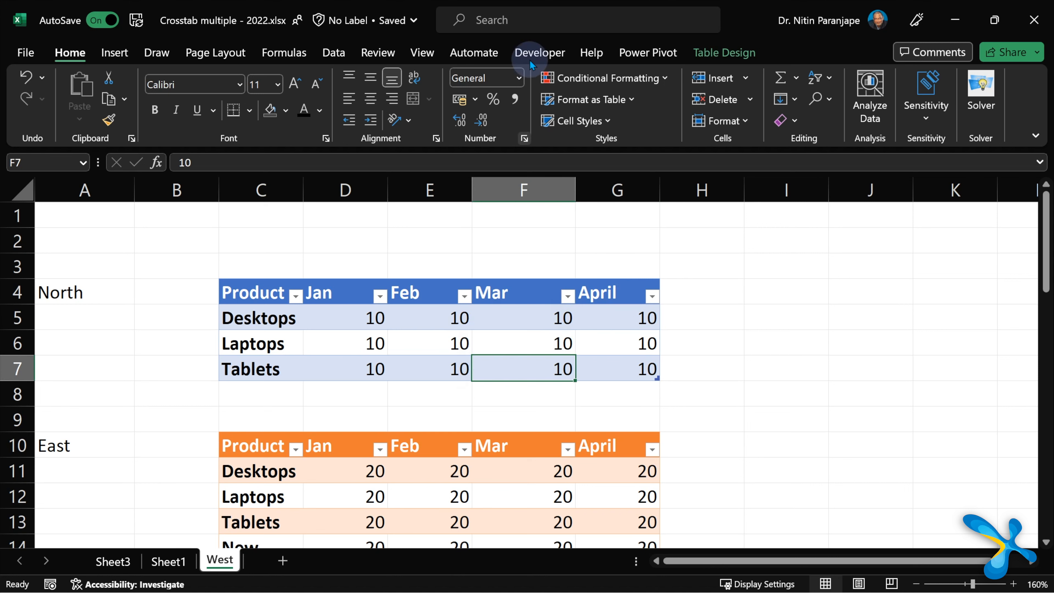
click(756, 59)
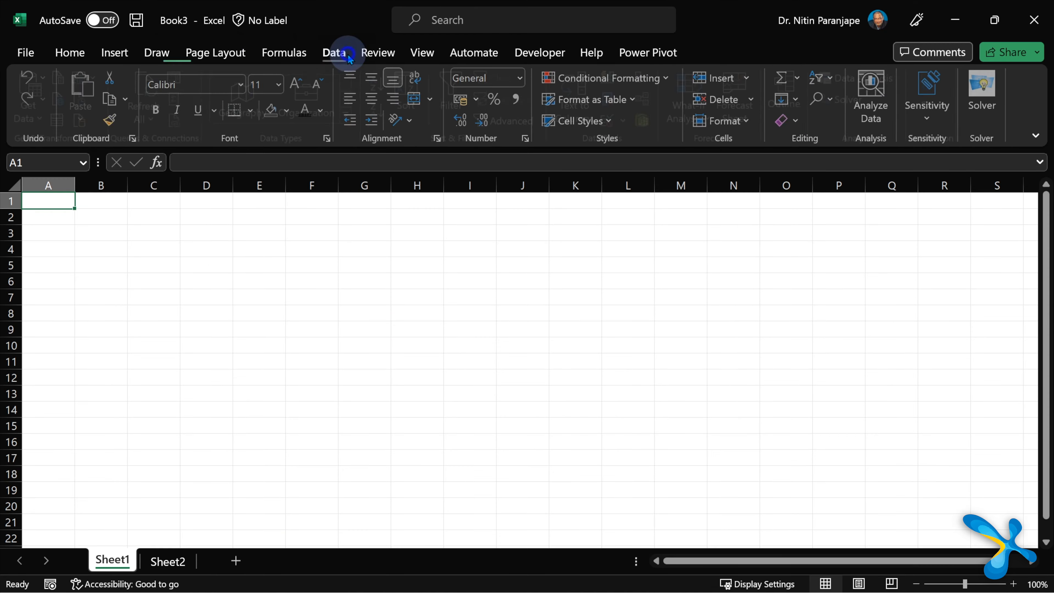
- In the blank workbook Book3, import data from the Excel workbook Crosstab multiple - 2022.xlsx and preview its east, Table5345 and Sheet1 items
click(334, 52)
click(33, 96)
click(77, 149)
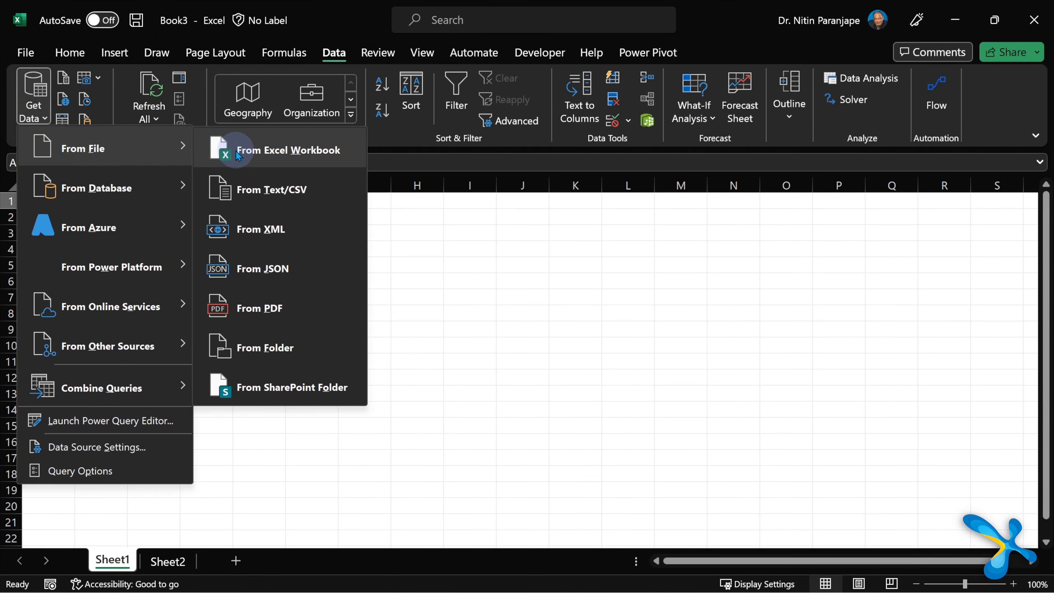
click(261, 151)
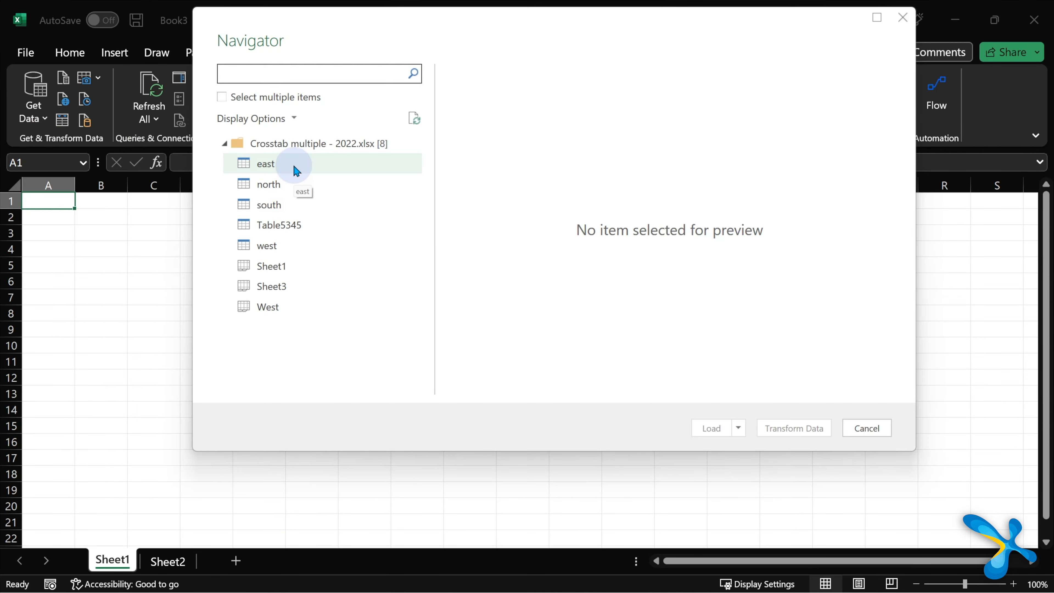
click(293, 164)
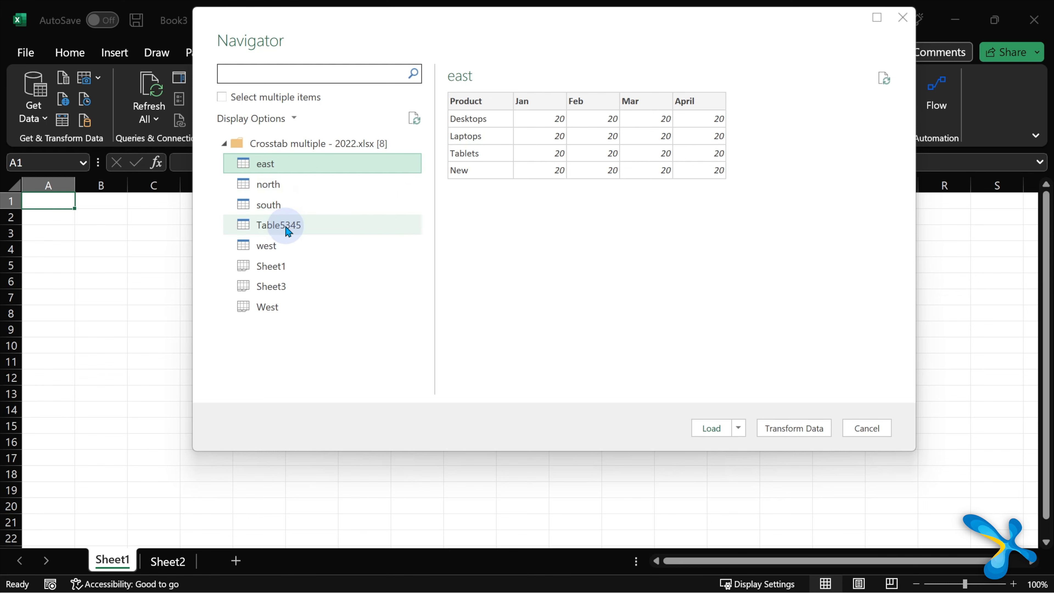
click(312, 232)
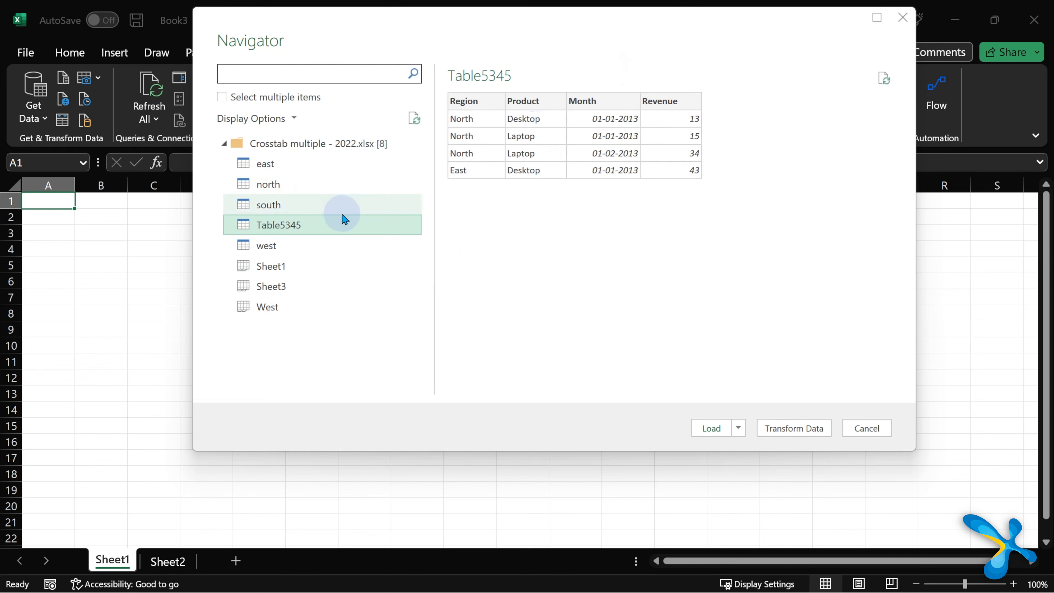
click(277, 267)
click(282, 173)
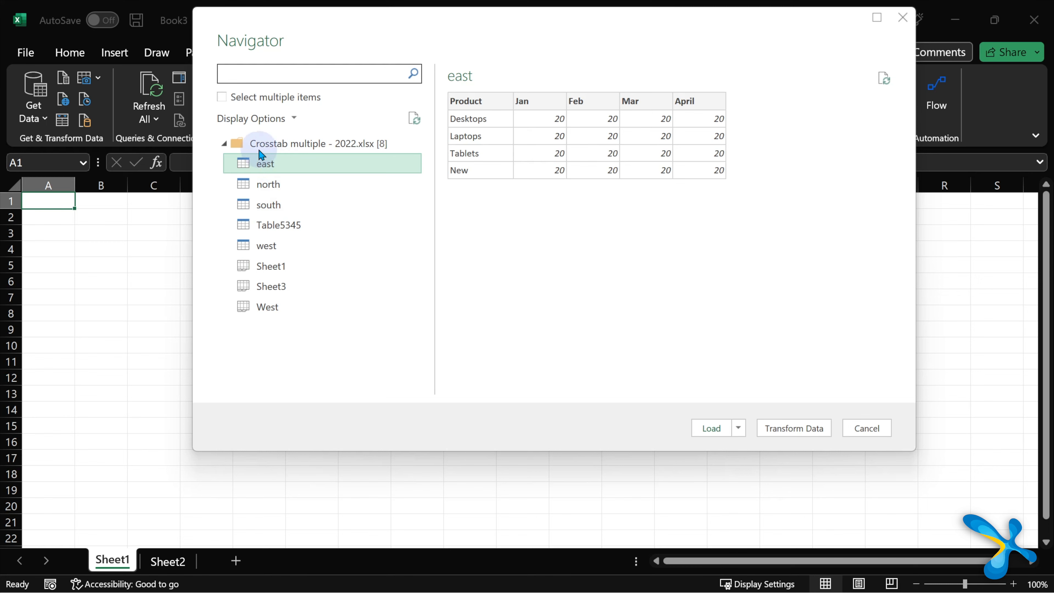
- Select the east, north, west and south tables together, load them, and check the loaded north query
click(228, 99)
click(241, 163)
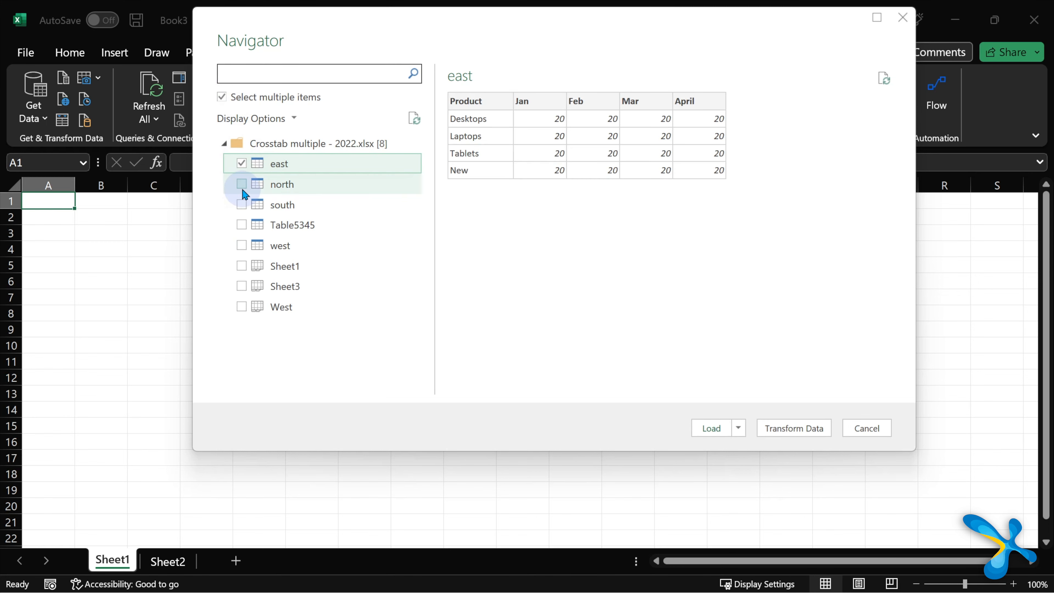
click(241, 183)
click(242, 245)
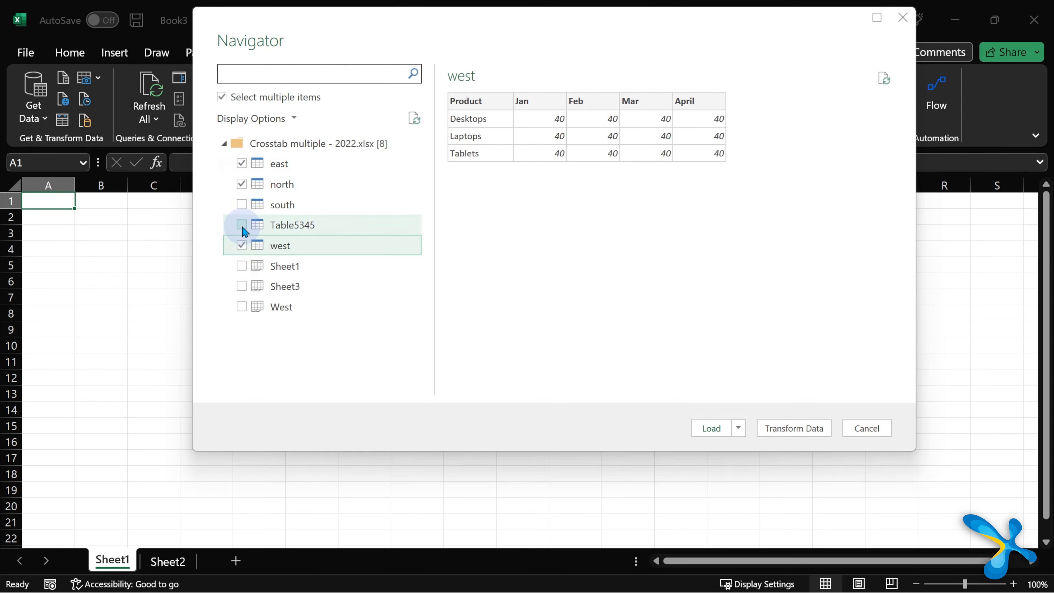
click(242, 205)
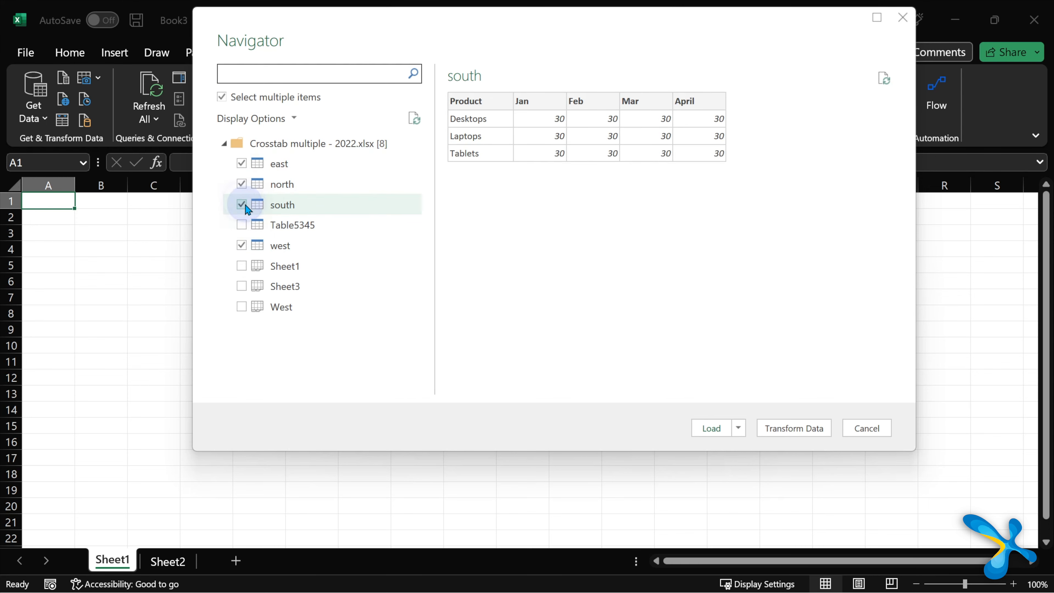
click(712, 429)
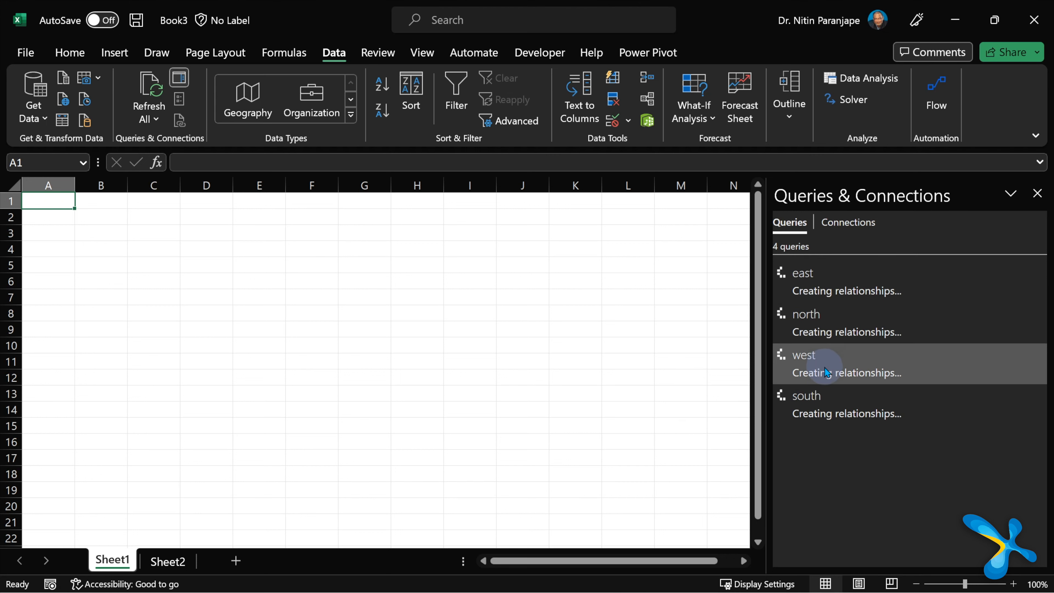
mouse_move(828, 325)
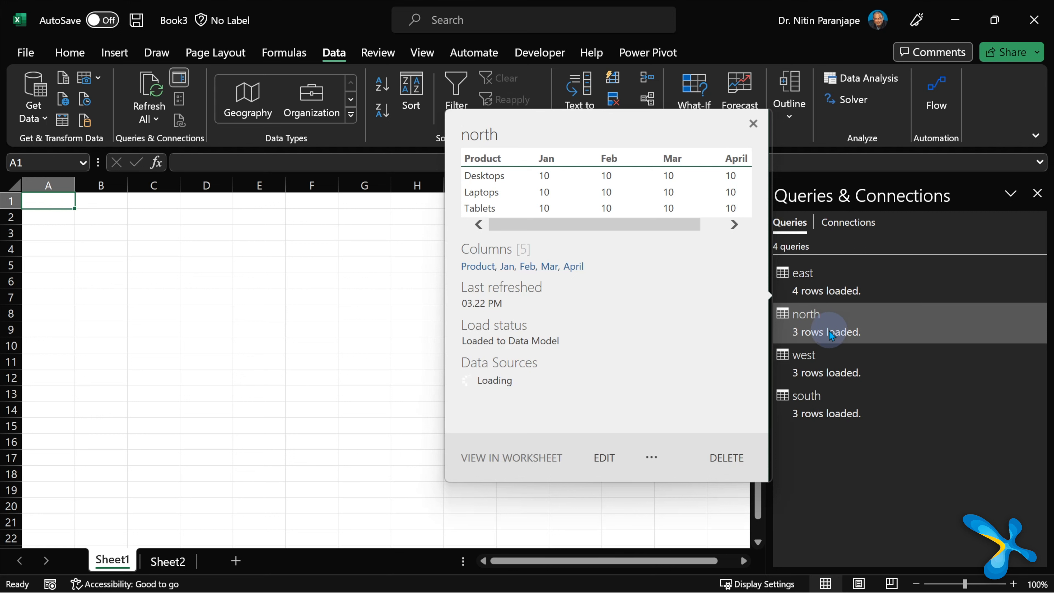
click(1036, 193)
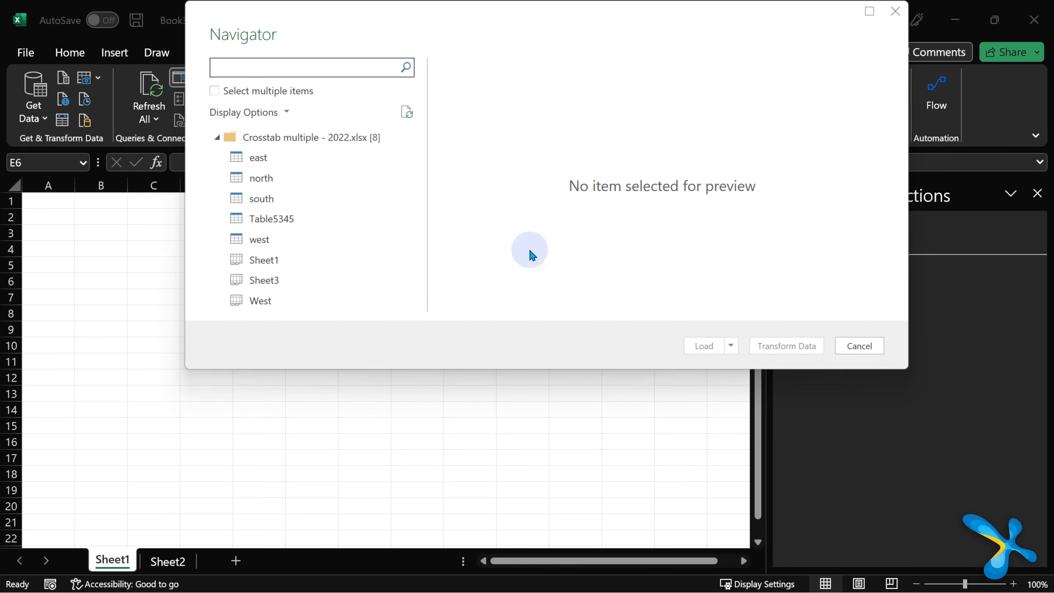
- Open only the east table in the Power Query Editor and review its Source, Navigation and Changed Type steps
click(324, 167)
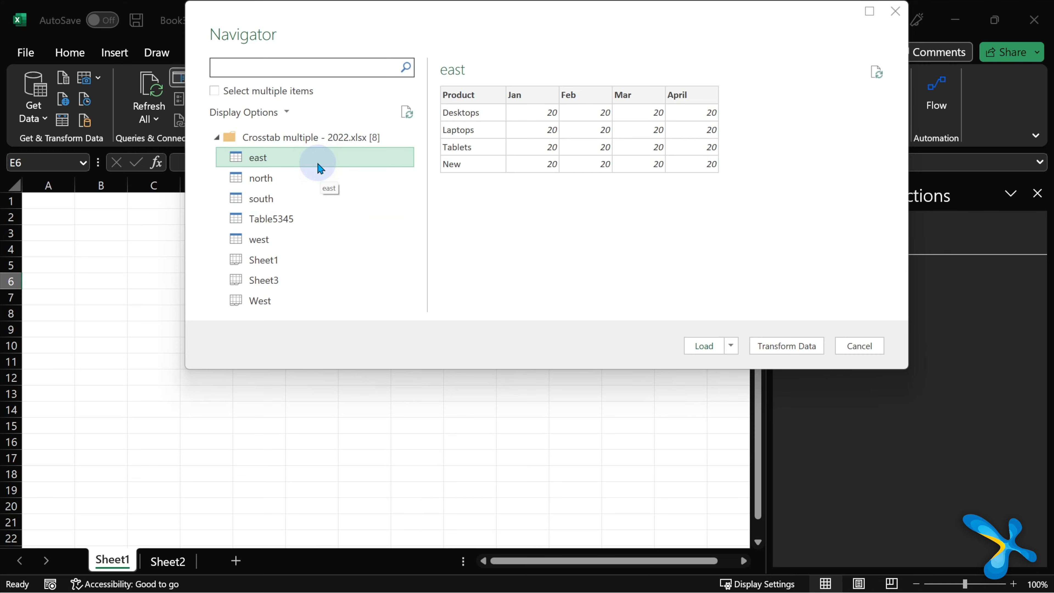
click(787, 344)
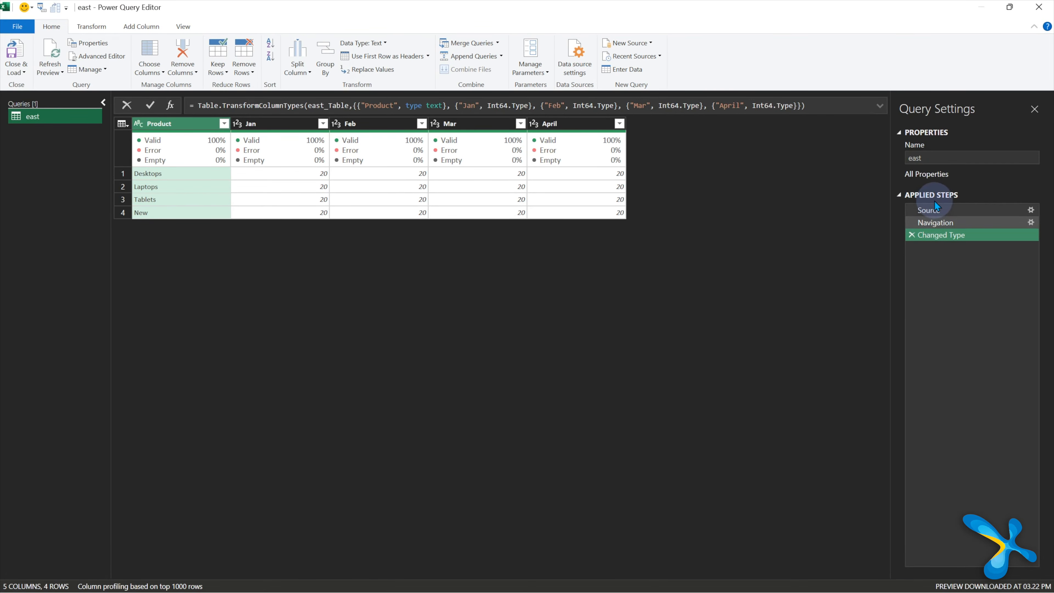
drag(936, 222, 951, 245)
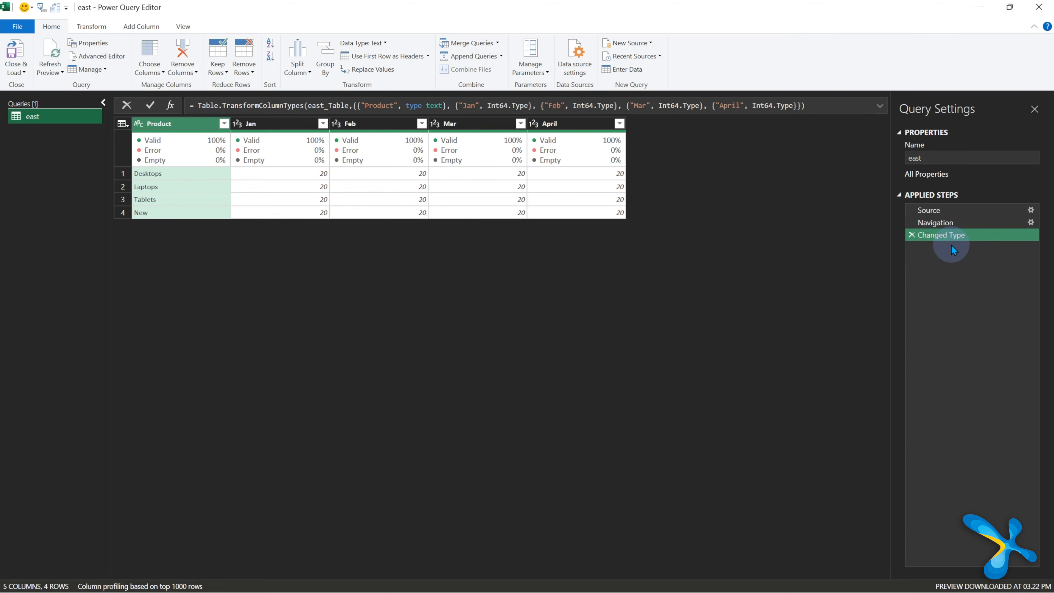
click(948, 216)
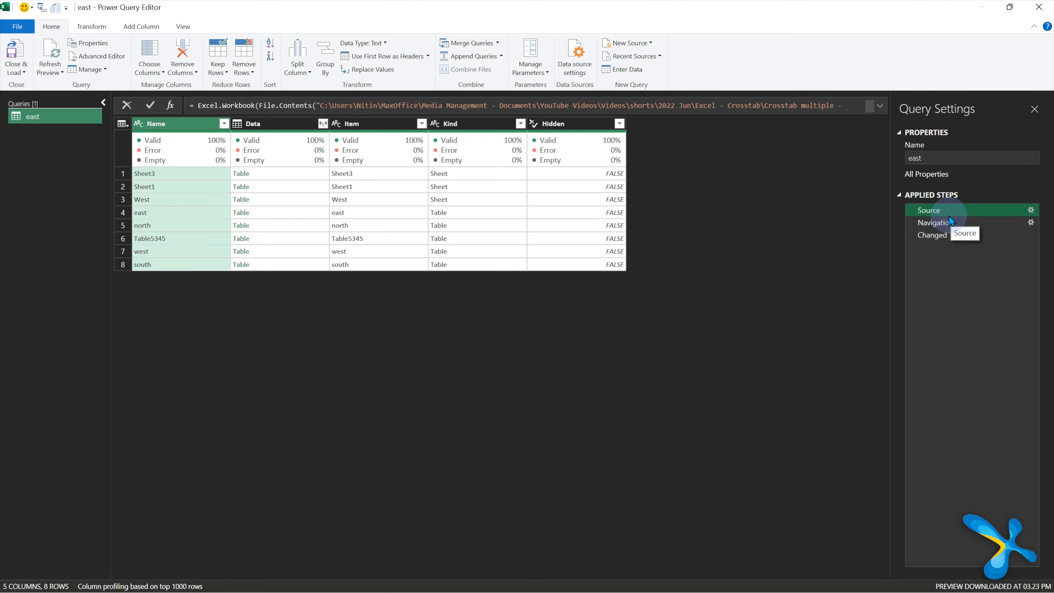
click(952, 226)
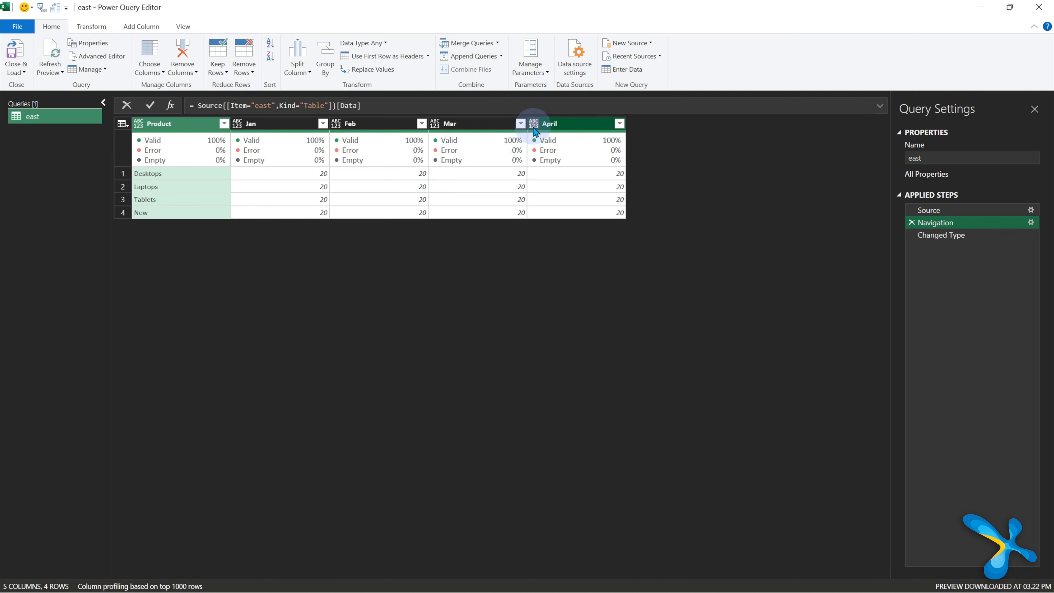
click(558, 124)
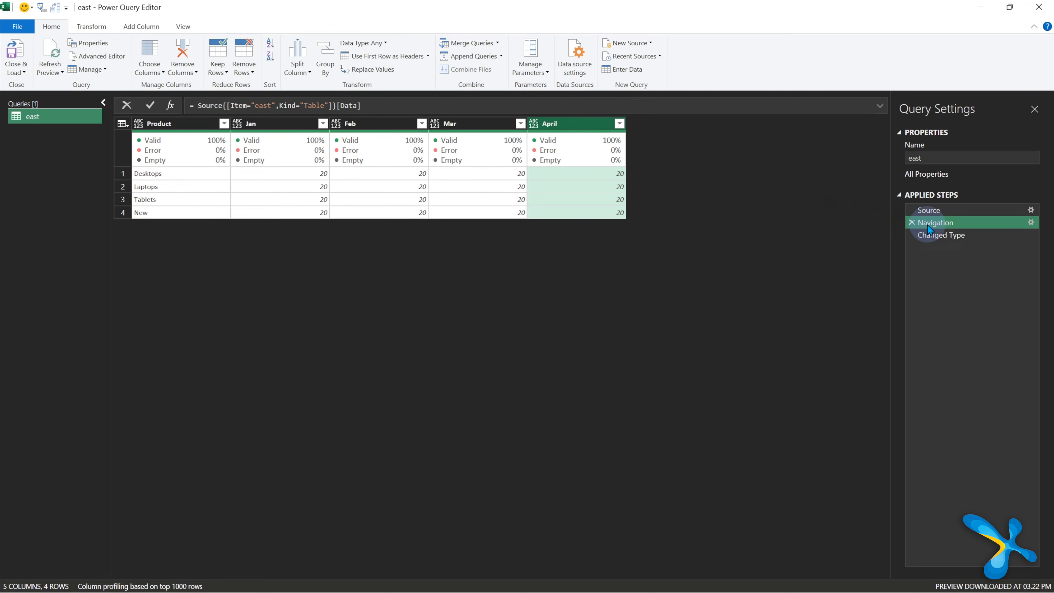
click(933, 235)
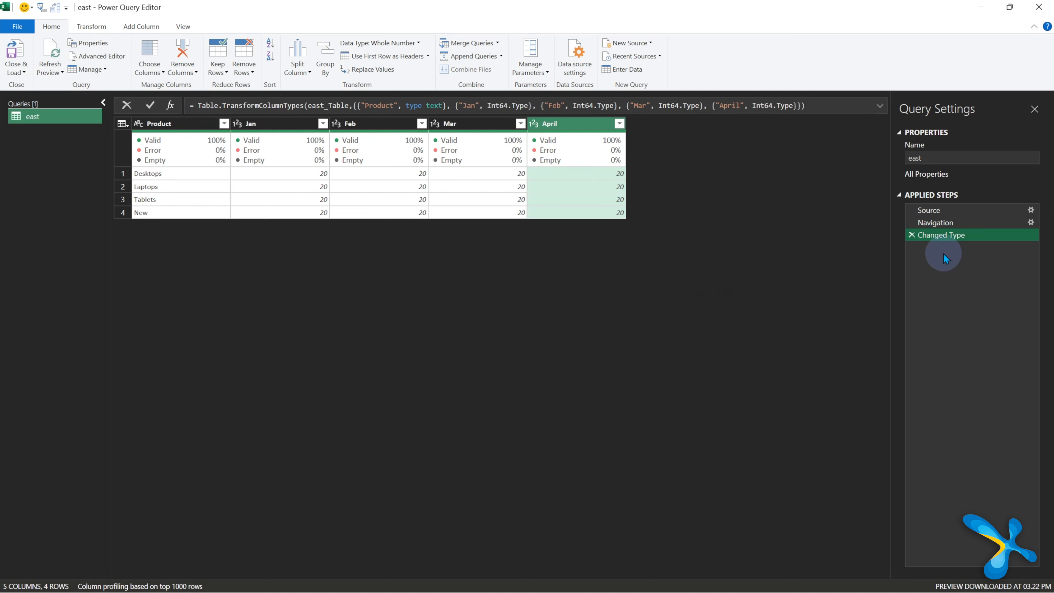
- Delete the Changed Type and Navigation steps from the east query, keeping only Source
click(911, 235)
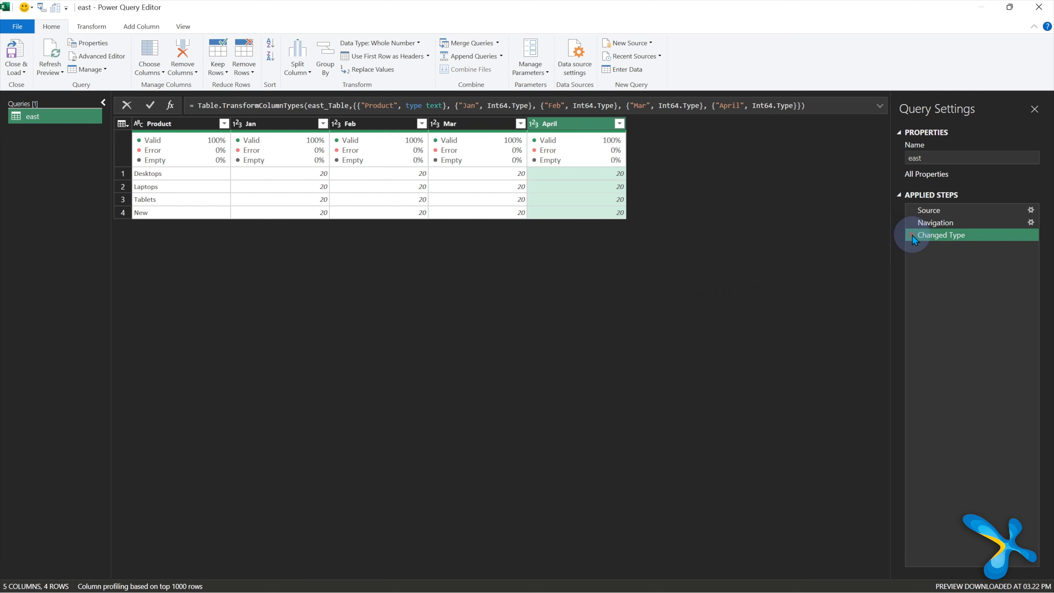
click(911, 235)
click(914, 224)
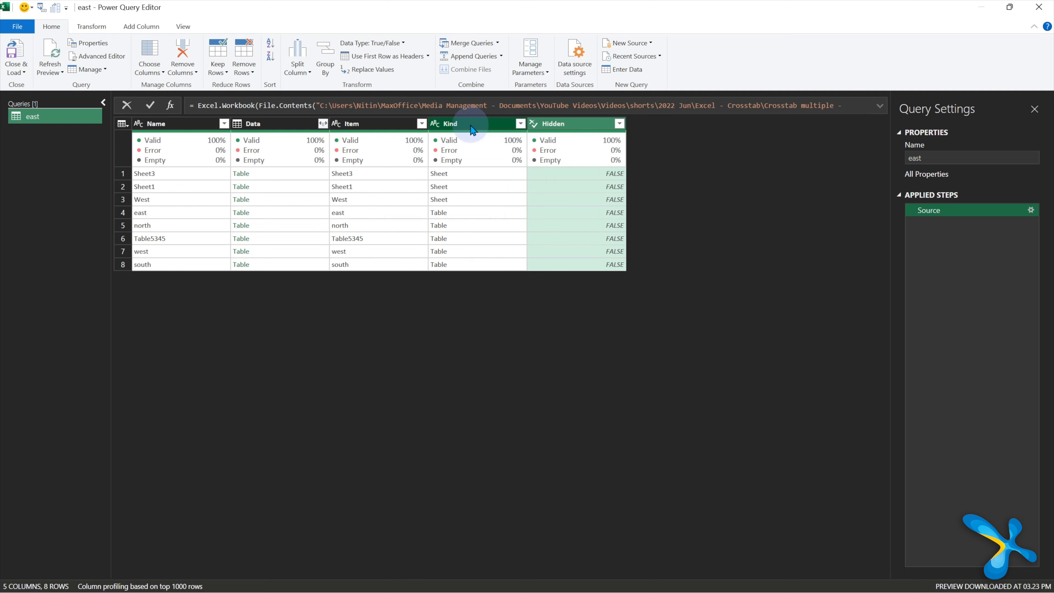
- Filter the Kind column to exclude Sheet, and filter the Item column to exclude Table5345
click(521, 124)
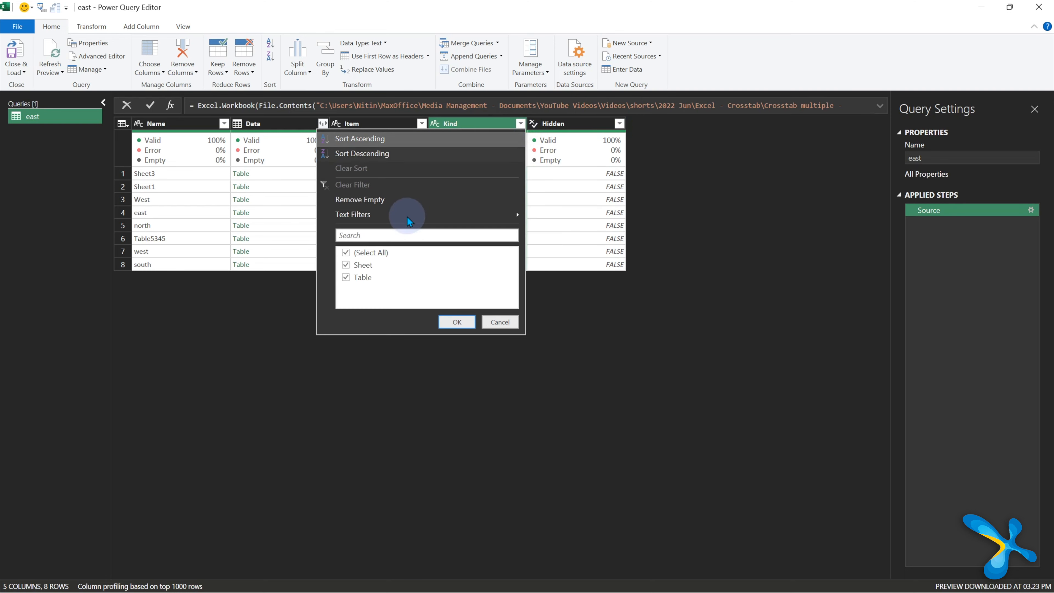
click(346, 266)
click(456, 320)
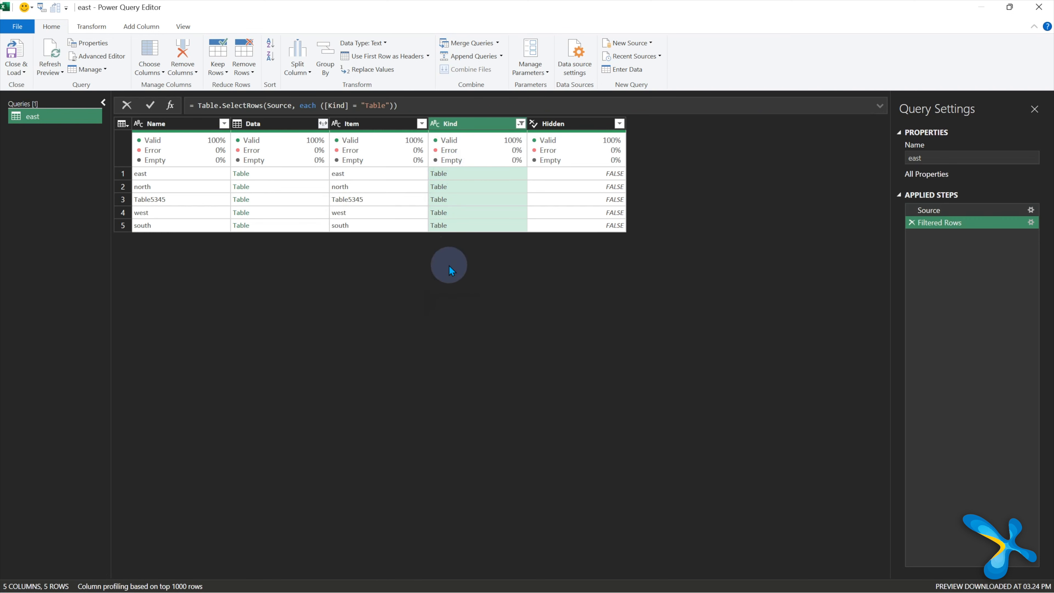
click(365, 200)
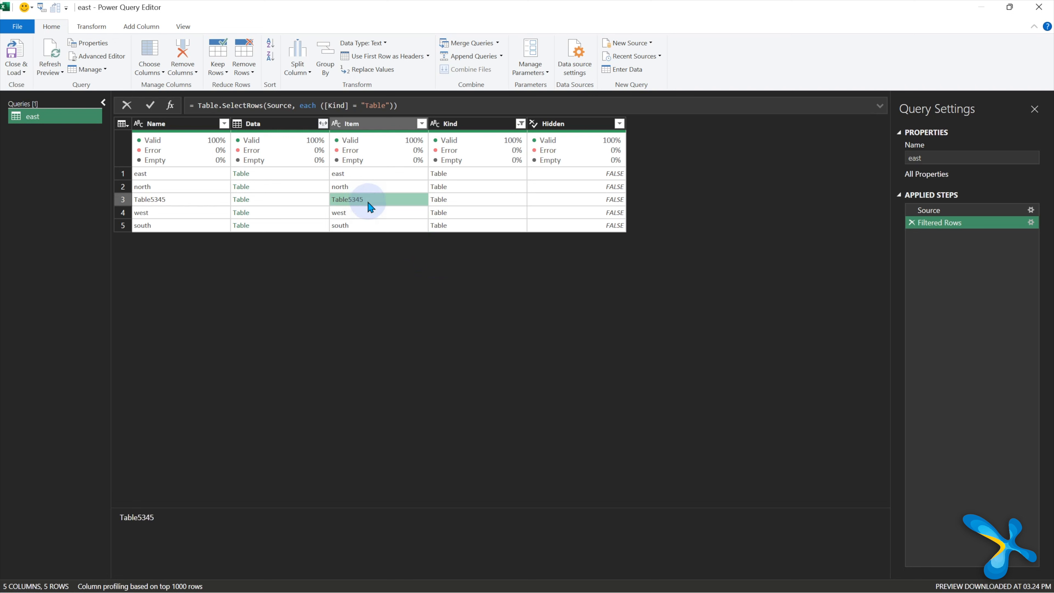
right_click(370, 205)
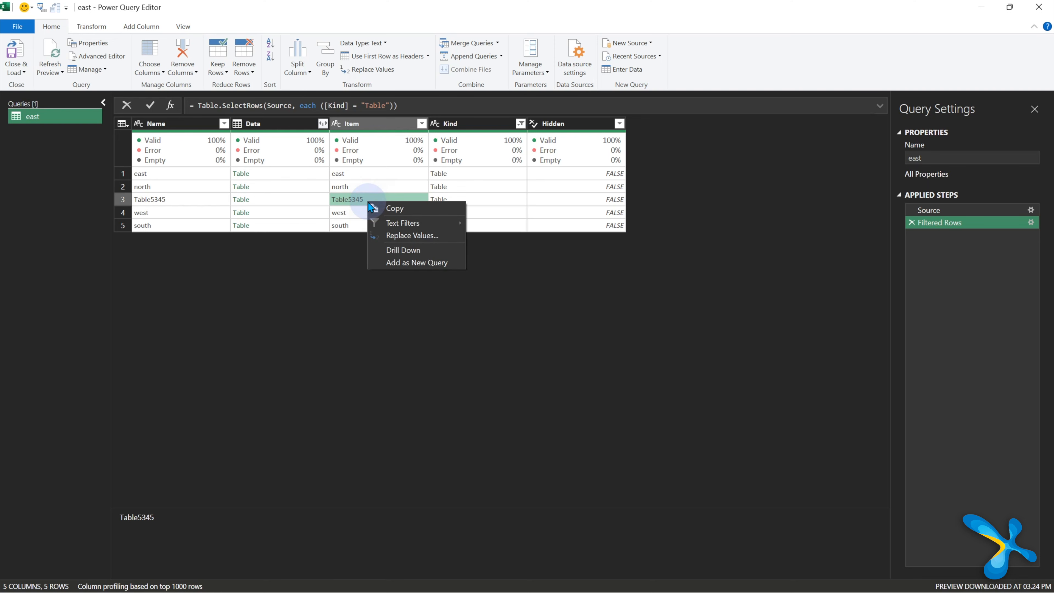
mouse_move(385, 222)
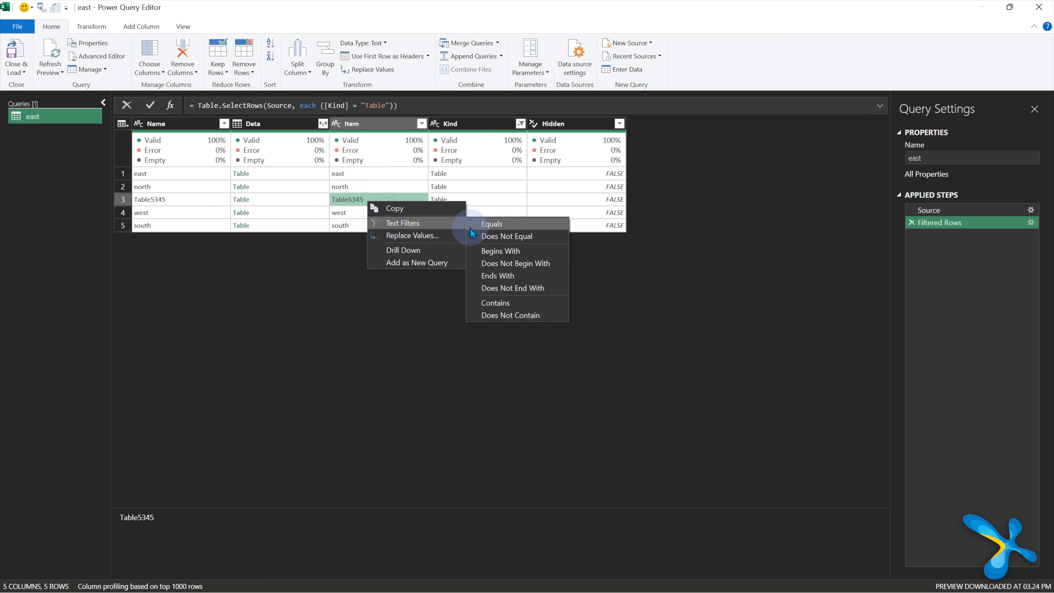
click(492, 235)
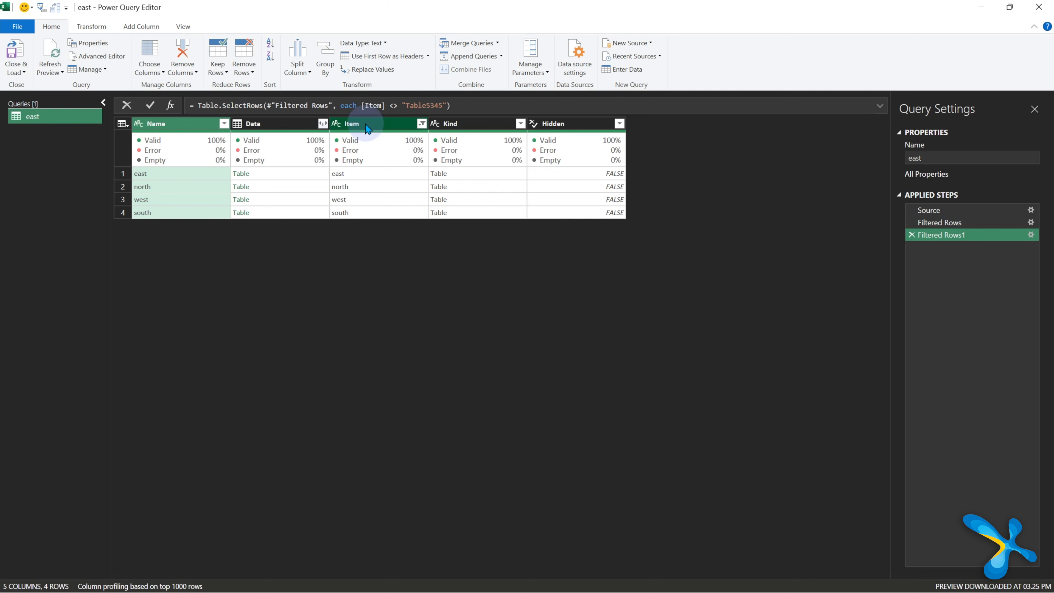
- Keep only the Name and Data columns, and expand Data into all its columns with the original column name as prefix
mouse_move(157, 143)
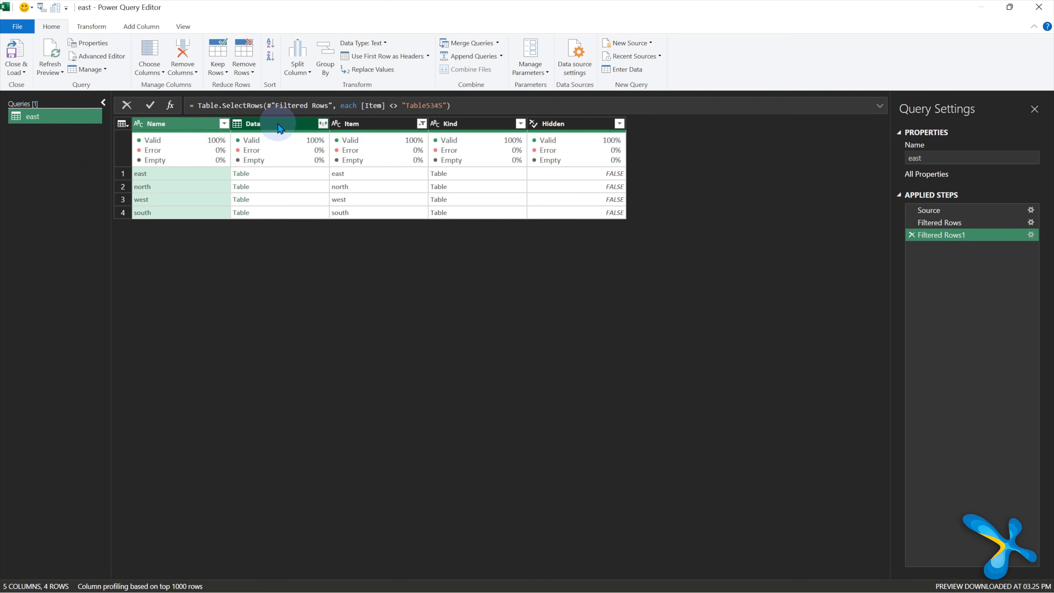
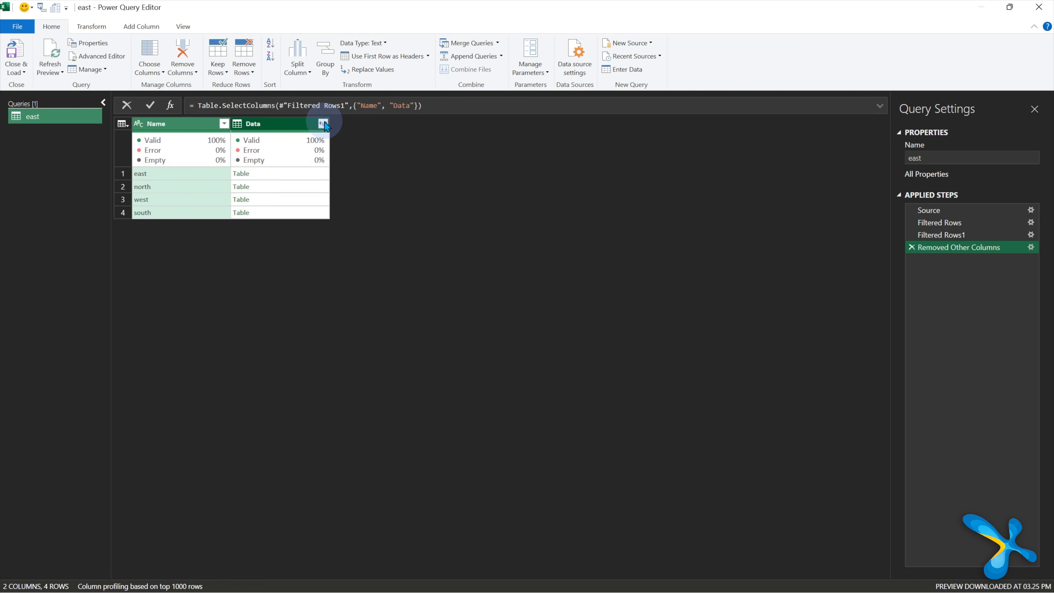
click(323, 124)
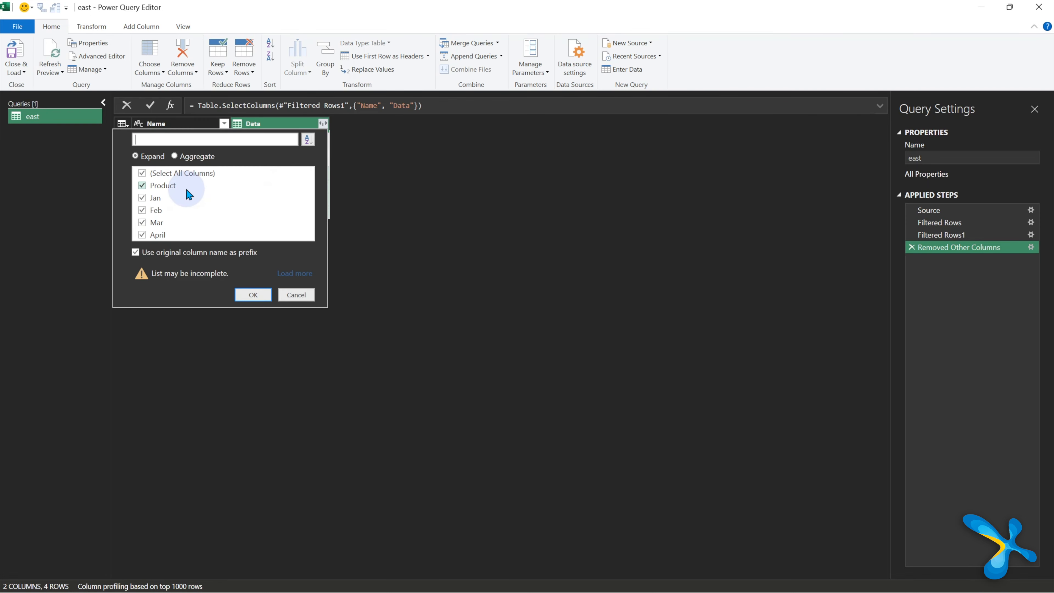
click(253, 295)
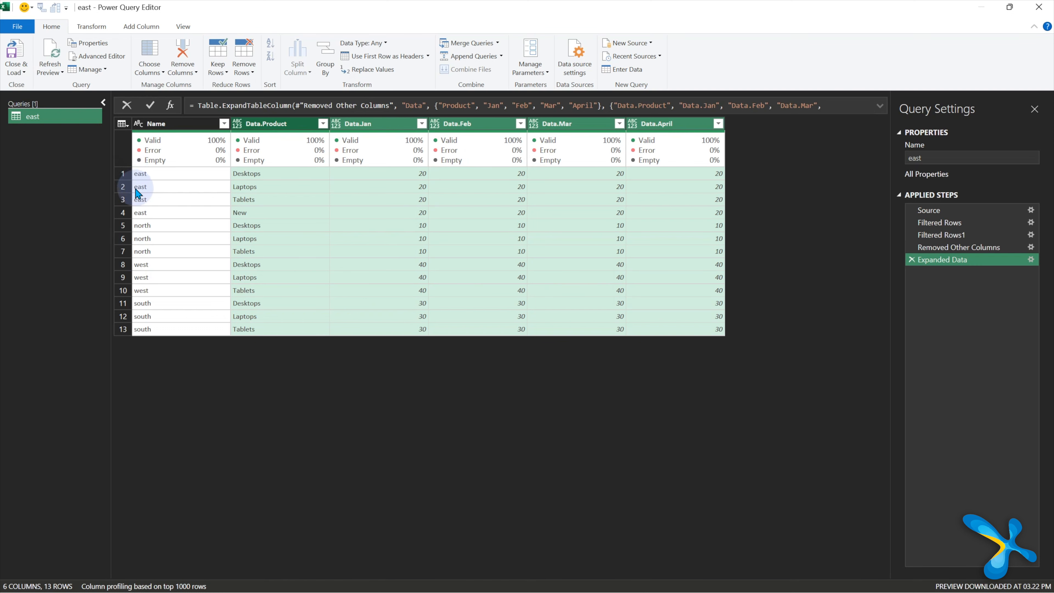
click(152, 127)
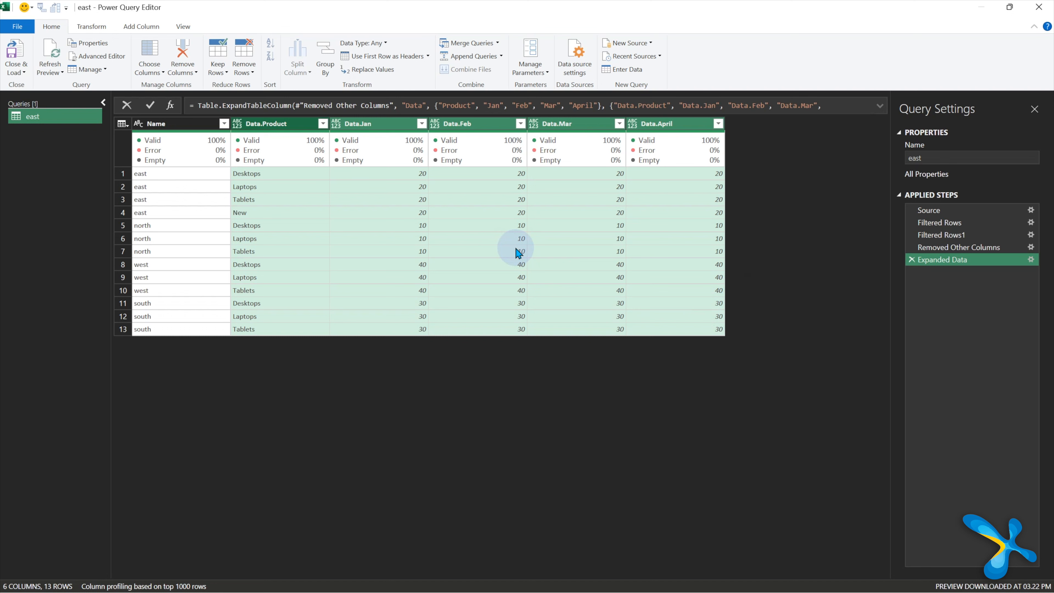
- Delete the Expanded Data step and expand all of Data's columns again without the original column name as prefix
click(908, 259)
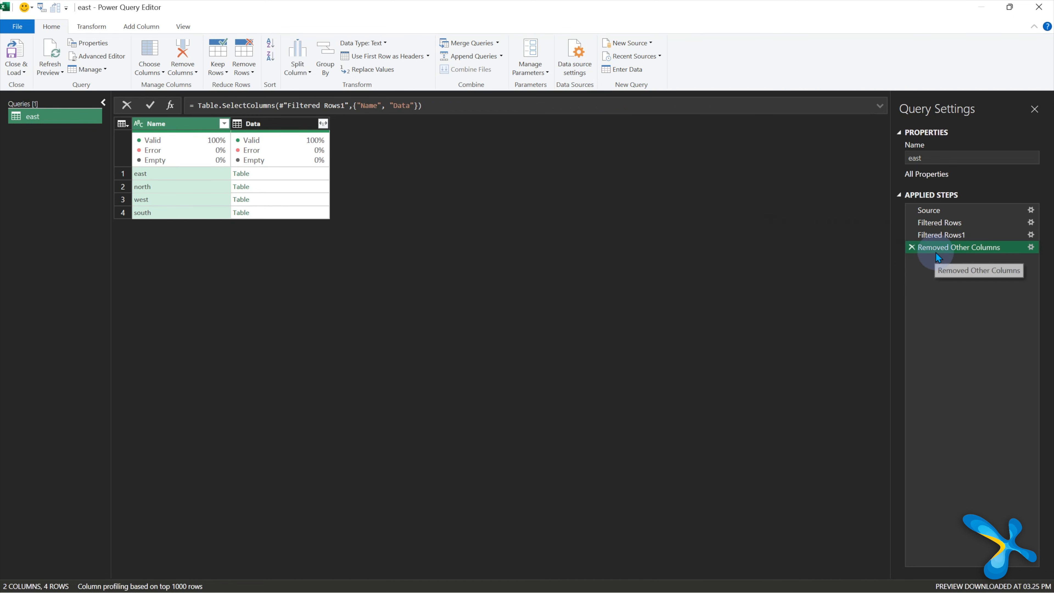
click(323, 125)
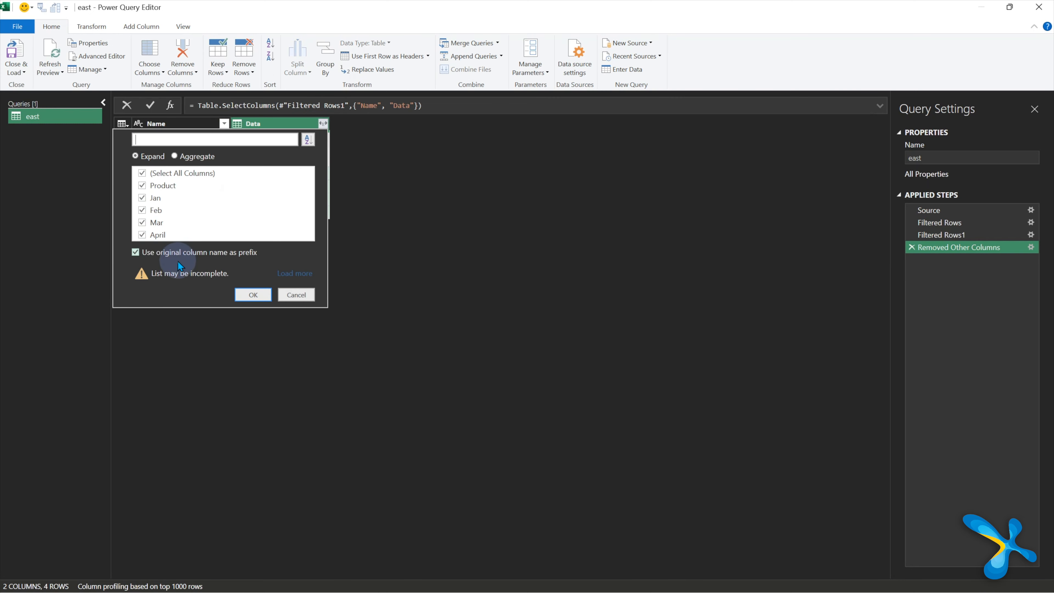
click(186, 252)
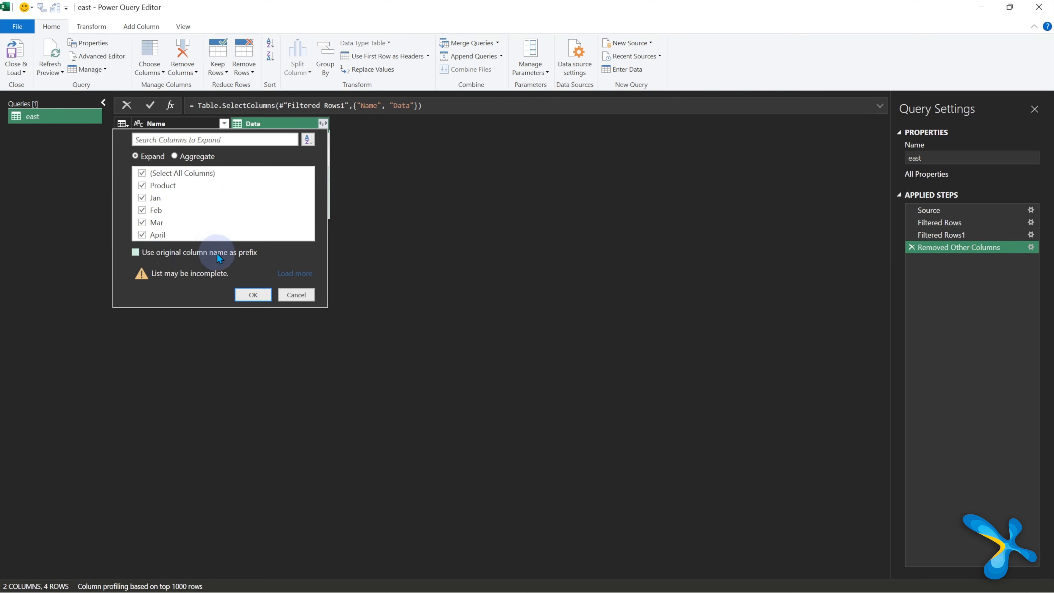
click(250, 295)
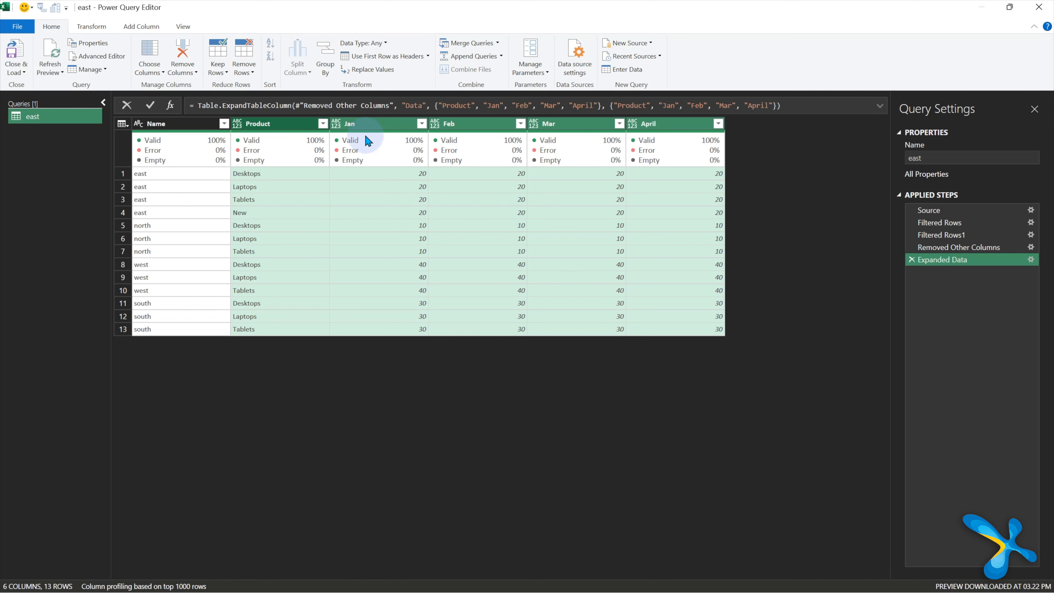
- Unpivot all columns other than Name and Product
click(178, 124)
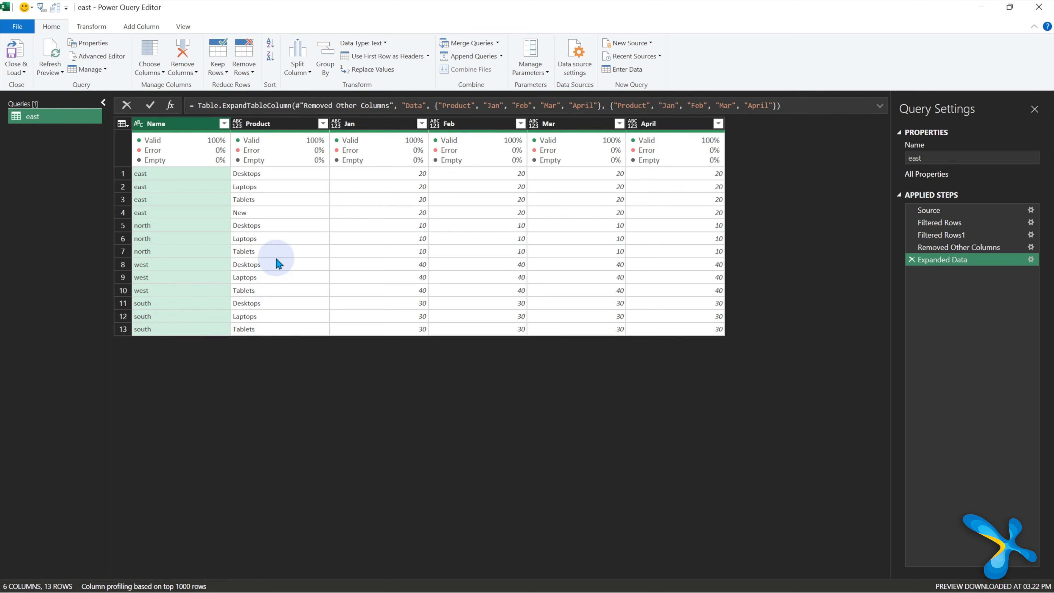
ctrl+click(276, 128)
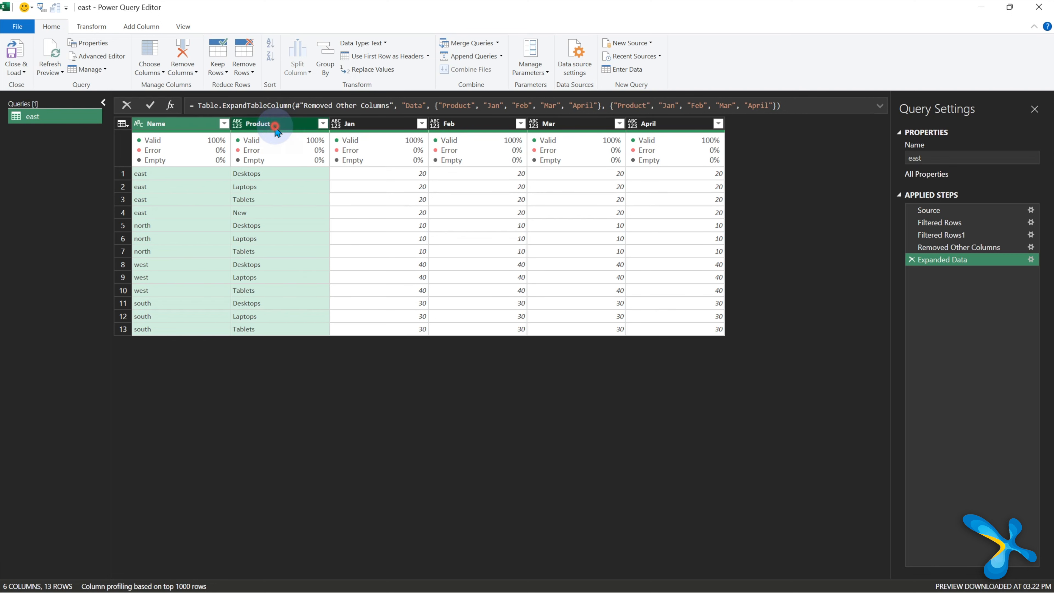
right_click(275, 127)
click(359, 318)
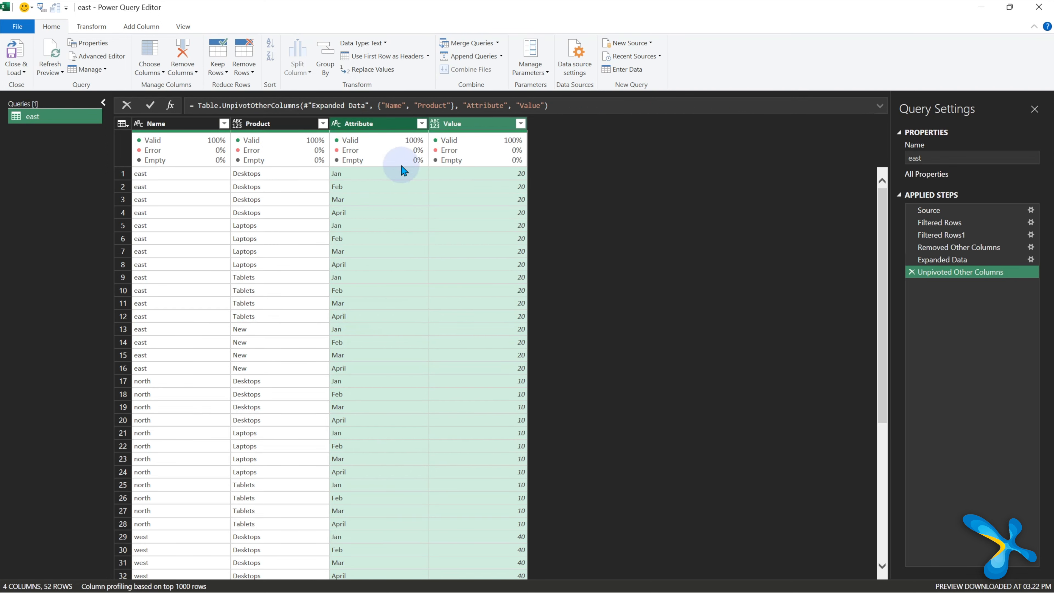
- Rename the Value column to Qty
double_click(473, 124)
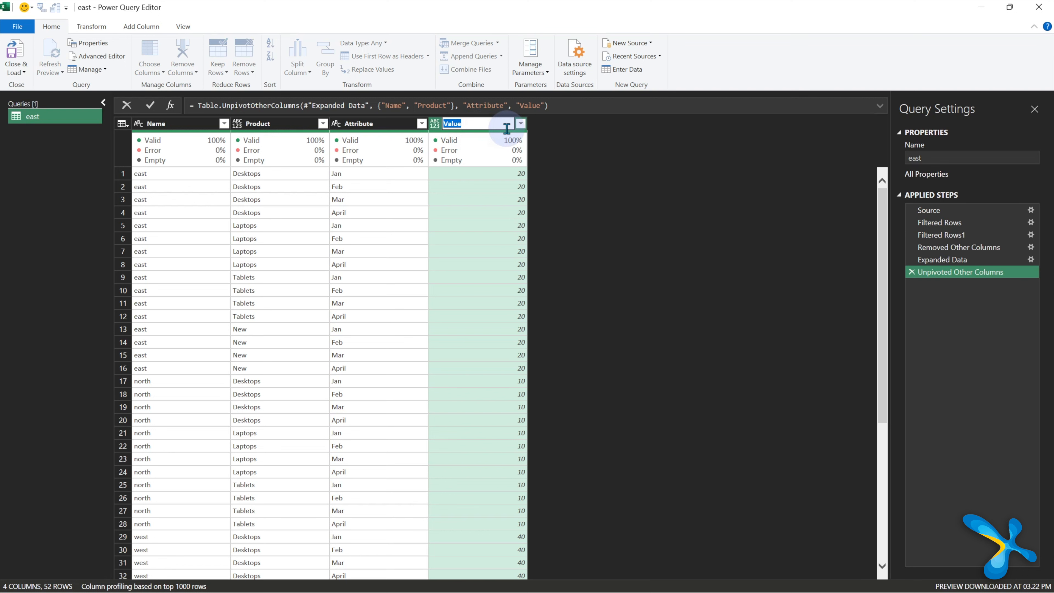
text(Qty)
key(Return)
- Add a column from examples based on the Attribute column, using 1-jan-2022 as the sample value for the first row
click(357, 125)
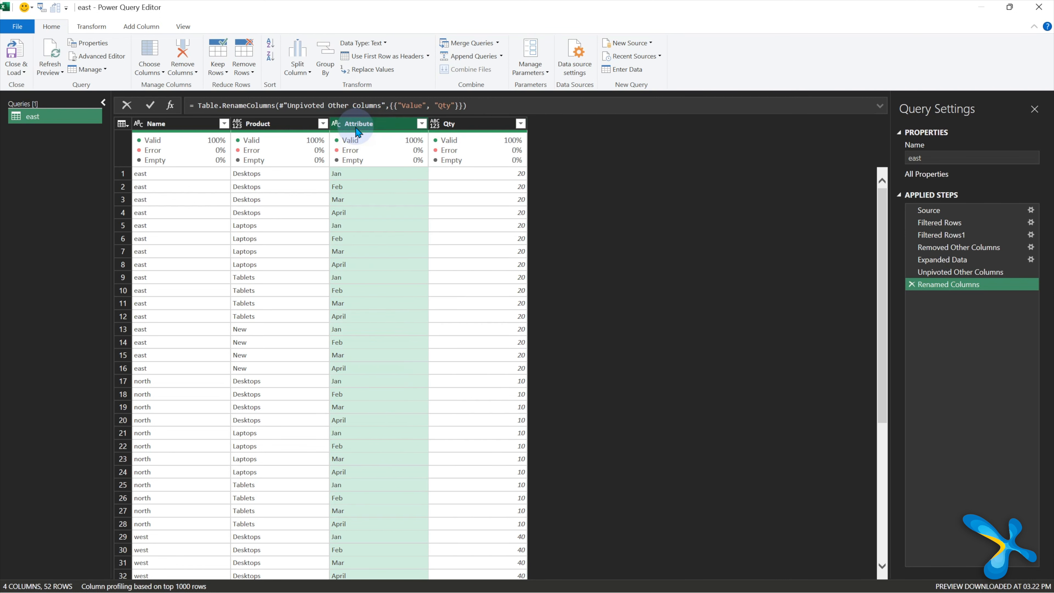
mouse_move(351, 137)
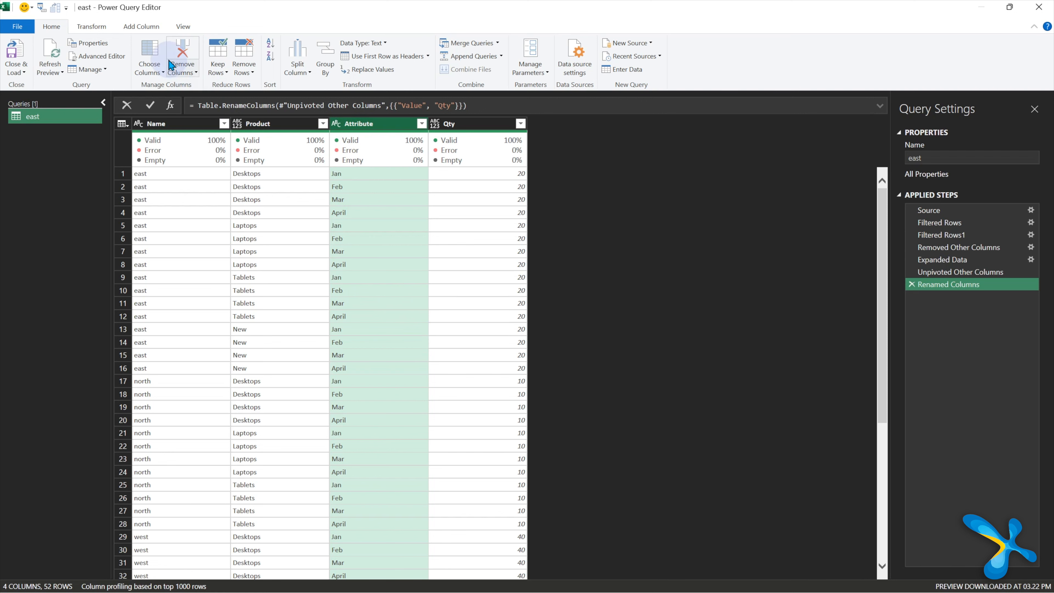
click(139, 25)
click(46, 83)
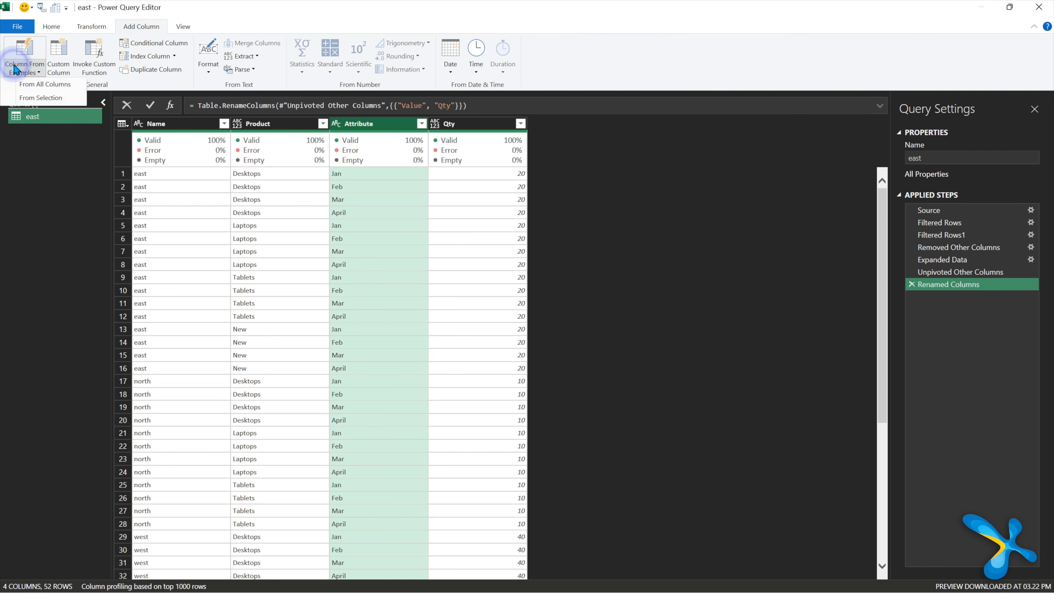
click(44, 99)
text(1-jan-202)
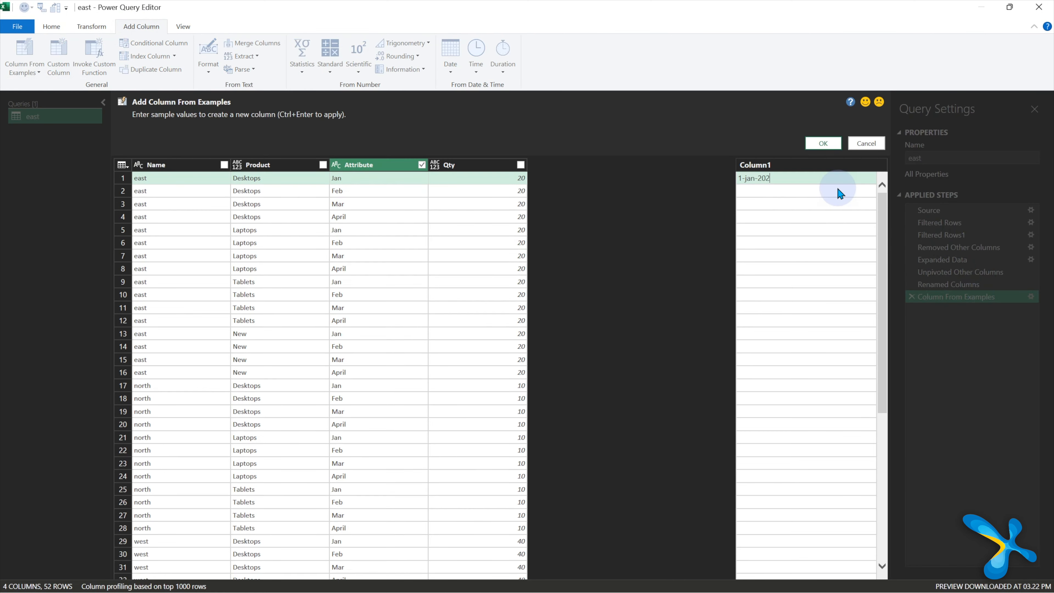
text(2)
key(Return)
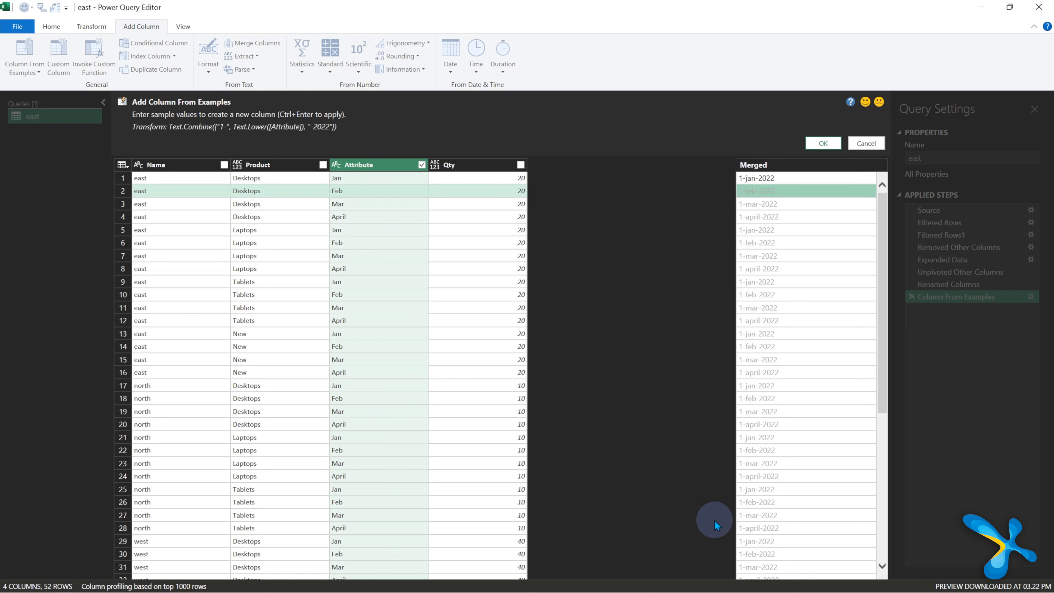
click(822, 143)
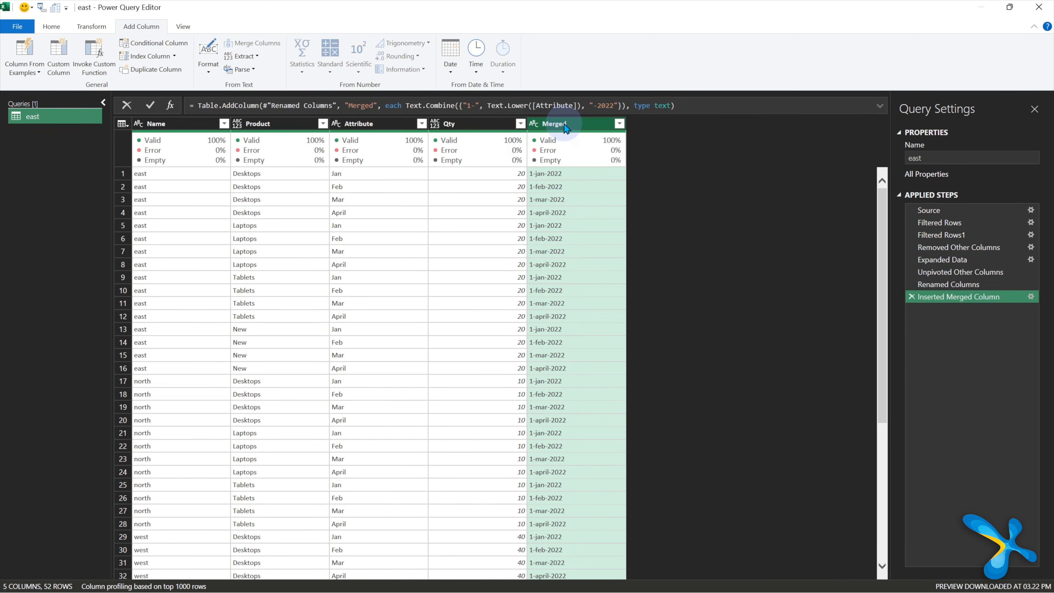
- Set the Merged column's data type to Date and rename the column Date
click(537, 127)
click(549, 202)
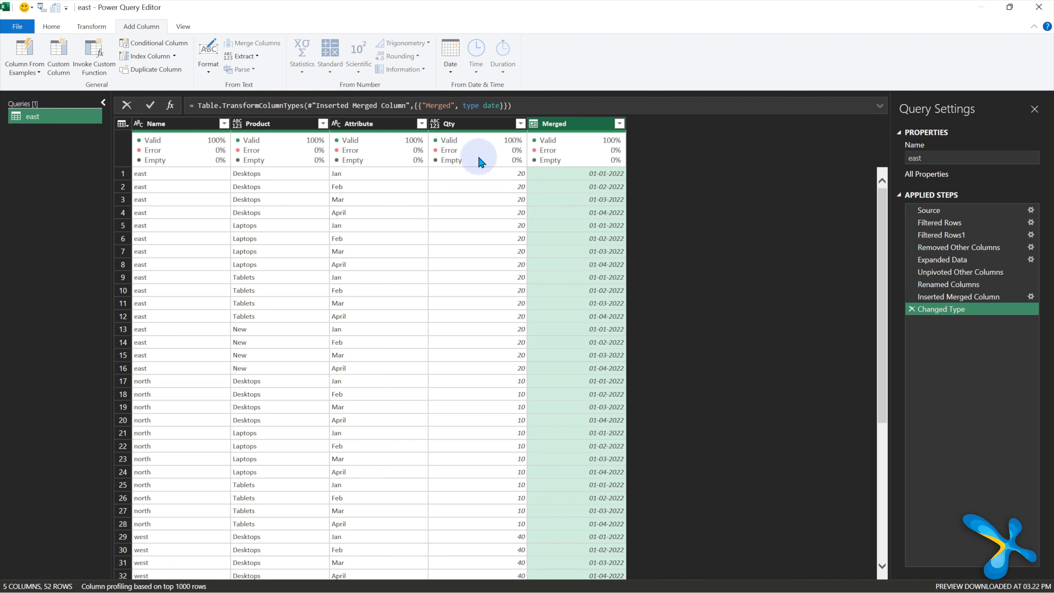
double_click(574, 122)
text(D)
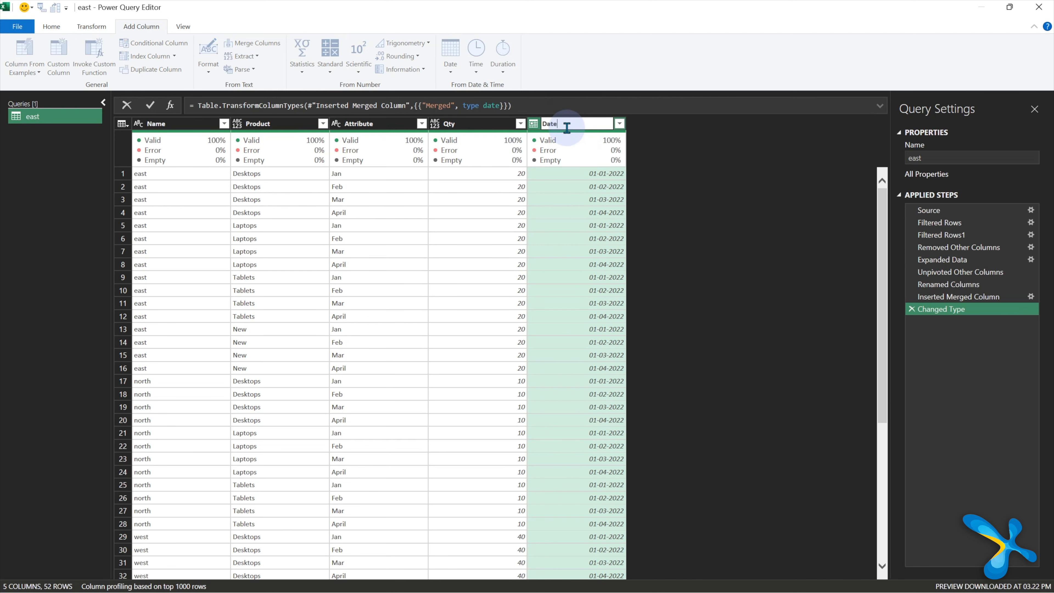
text(ate)
- Remove the Attribute column and move the Date column between Product and Qty
click(355, 123)
right_click(354, 123)
click(445, 153)
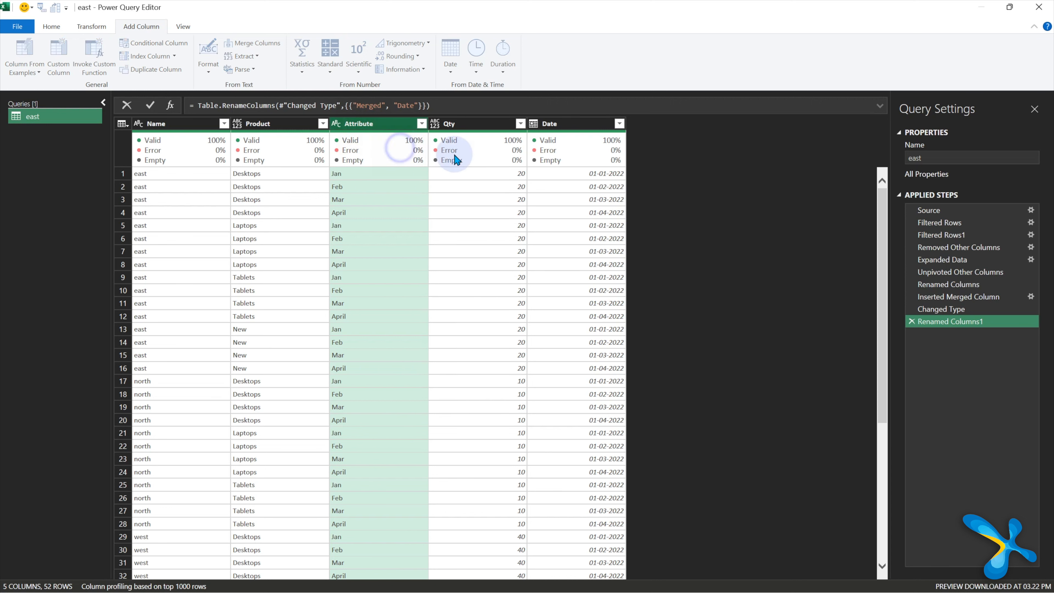
mouse_move(459, 123)
mouse_down()
mouse_move(353, 124)
mouse_move(360, 129)
mouse_up()
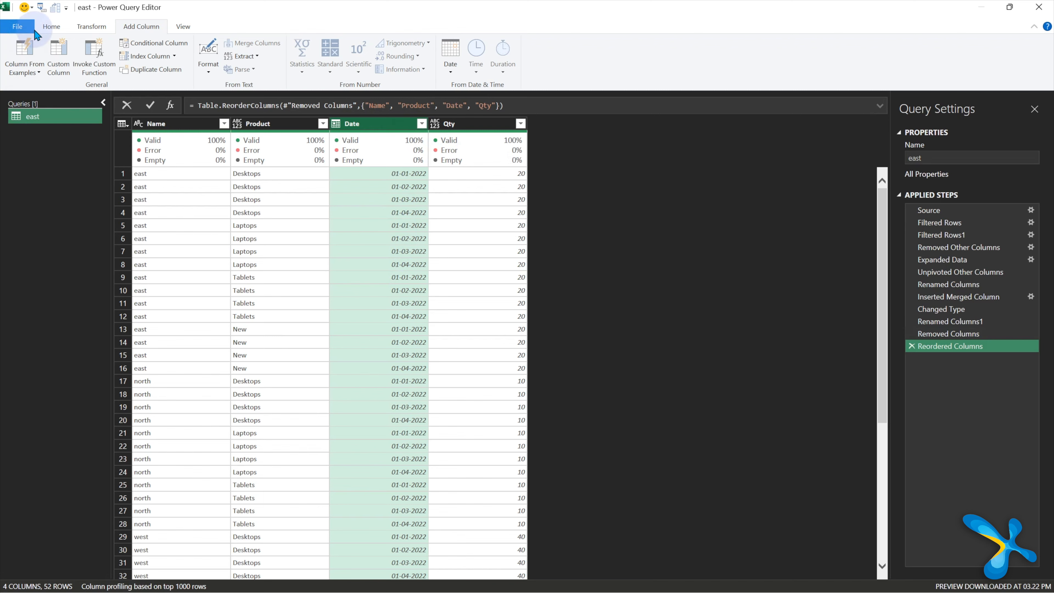
- Load the east query as a table on a new worksheet and check its last rows
click(51, 26)
click(16, 62)
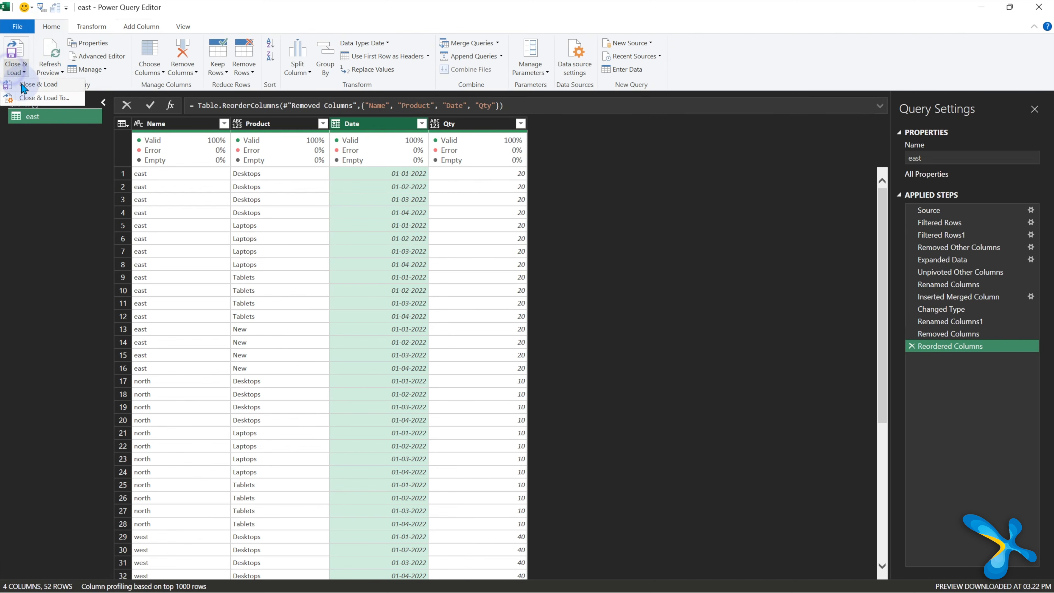
click(34, 99)
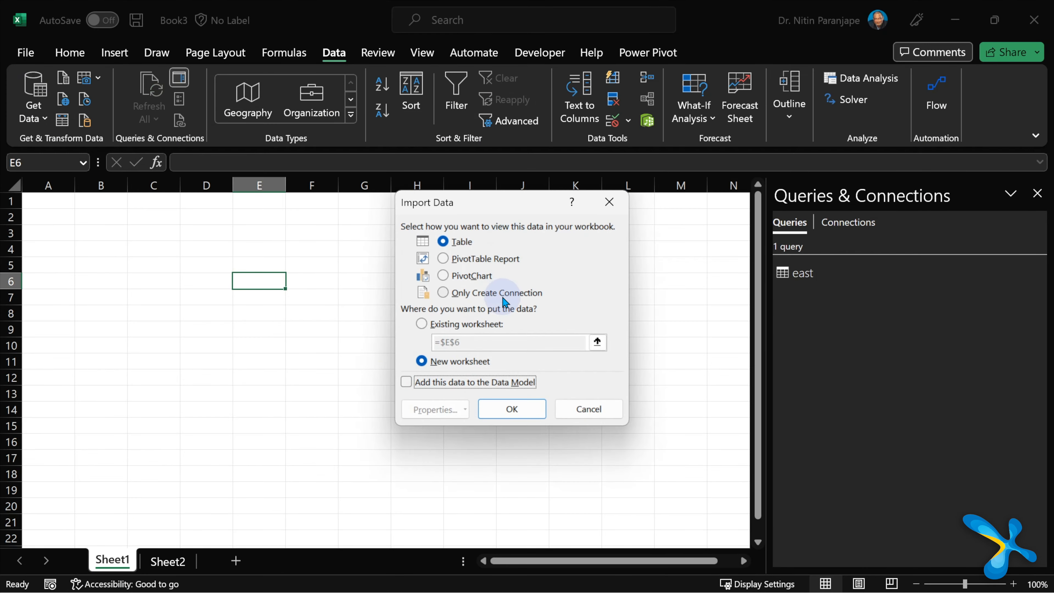
click(512, 408)
scroll(143, 381, down, 11)
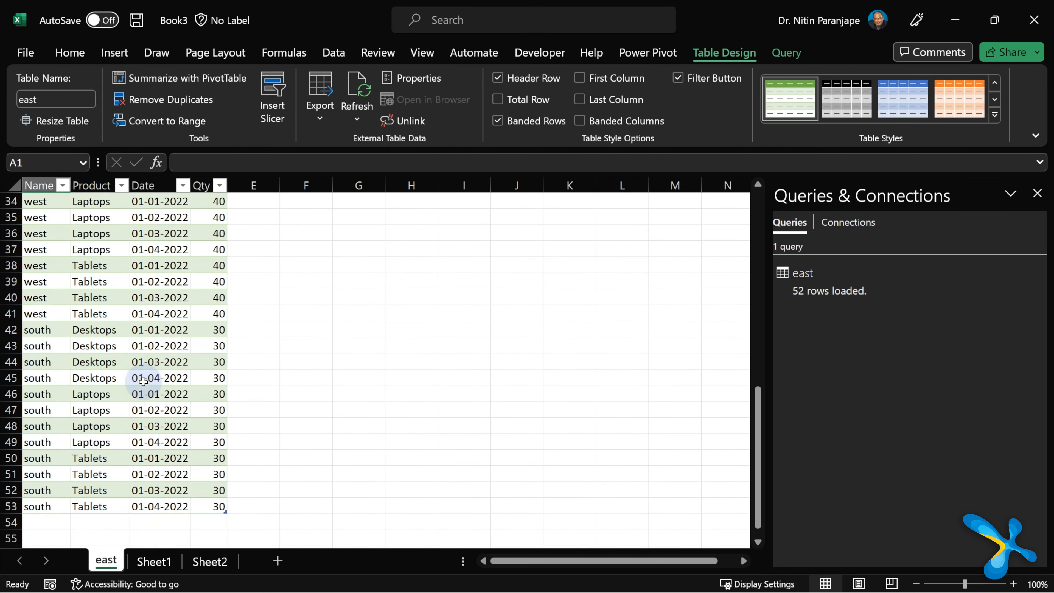
scroll(143, 382, down, 1)
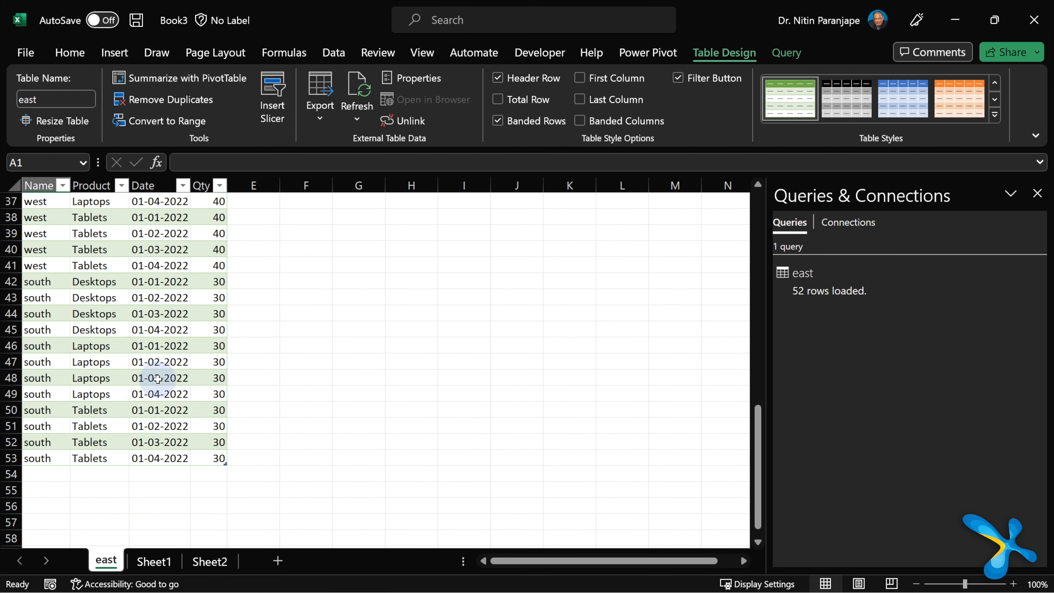
click(44, 457)
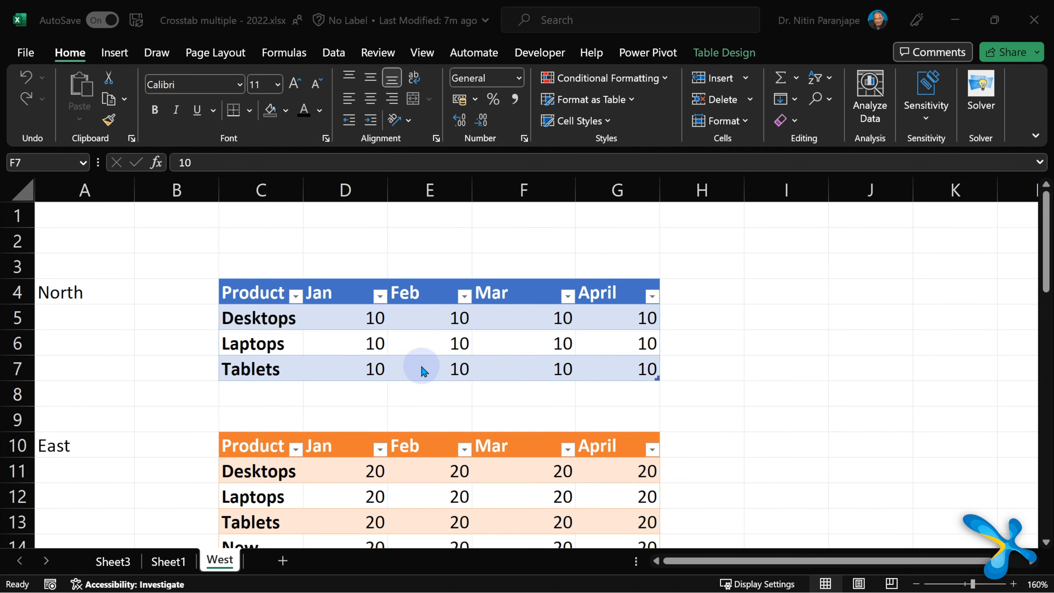
- In Crosstab multiple - 2022.xlsx, add a product row New to the North table with 111 for all four months
click(255, 394)
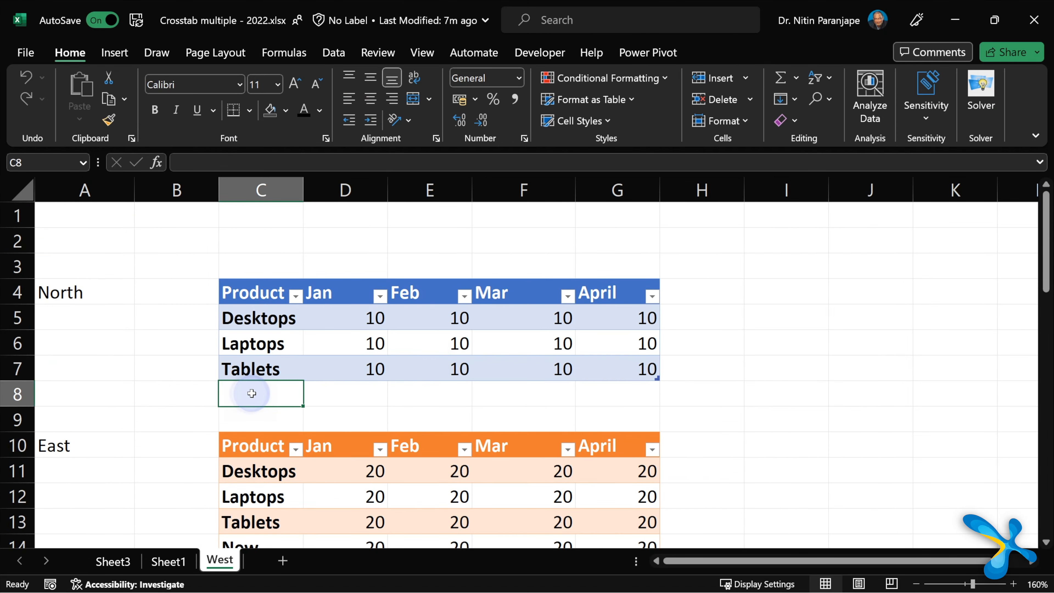
text(New)
key(Tab)
key(shift+Right)
key(shift+Right)
key(shift+Right)
text(111)
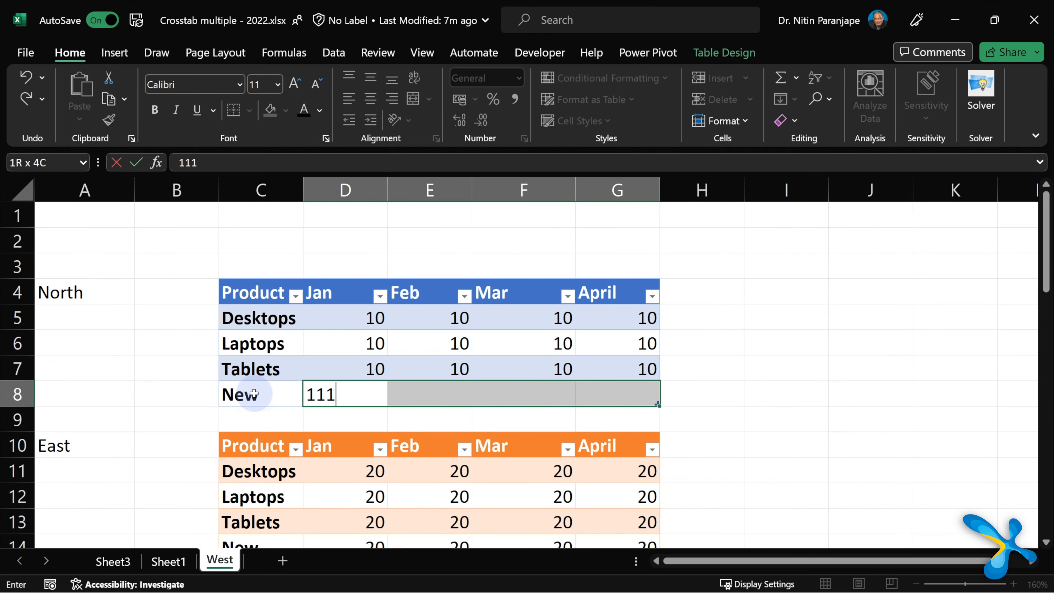
key(ctrl+Return)
click(300, 341)
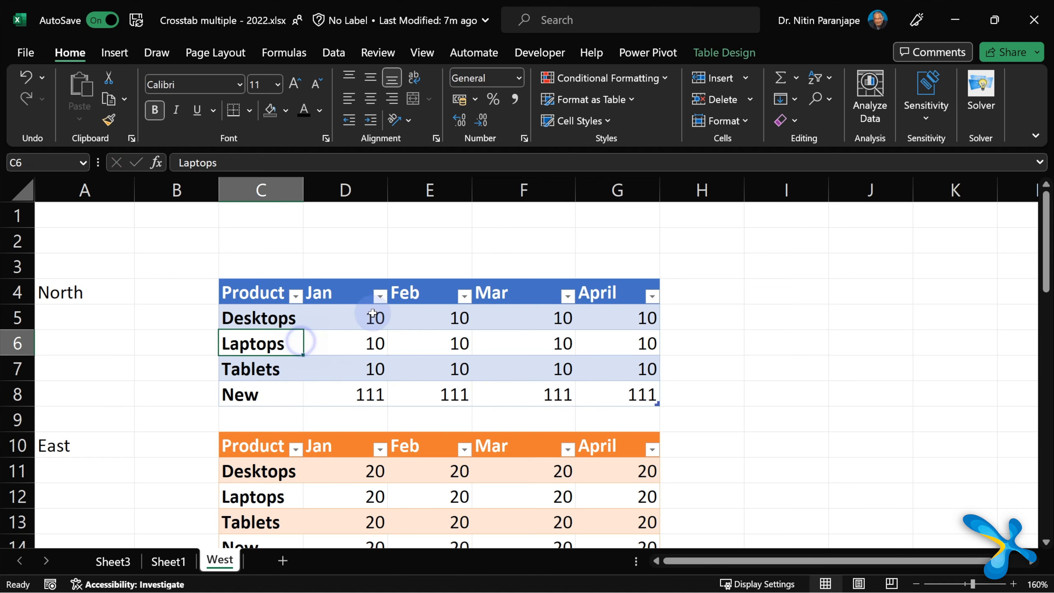
click(723, 53)
- Copy the West table to cell C30 and set all monthly values in the copy to 999
click(296, 420)
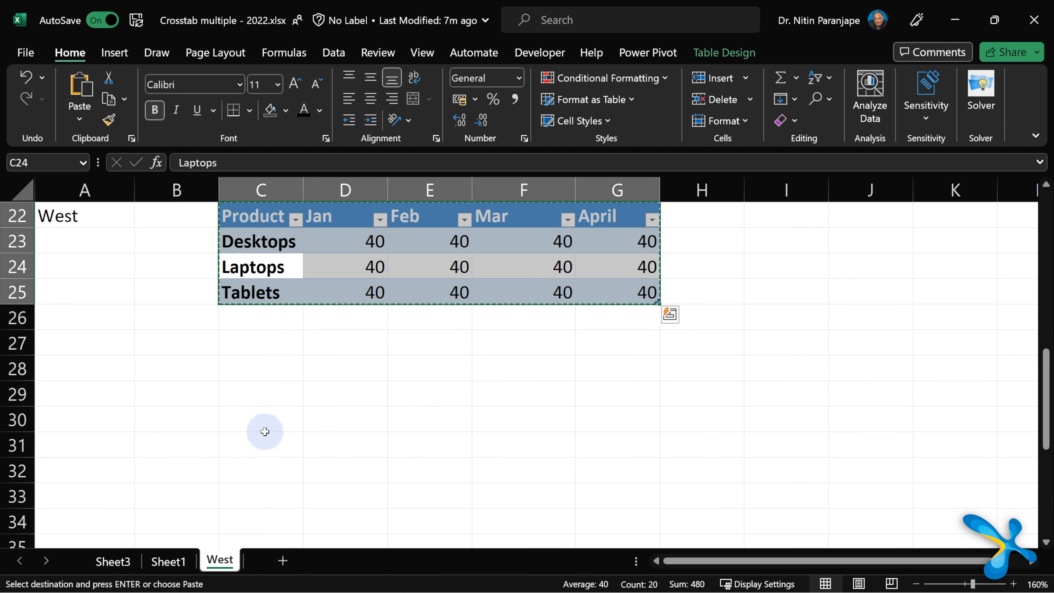
click(266, 421)
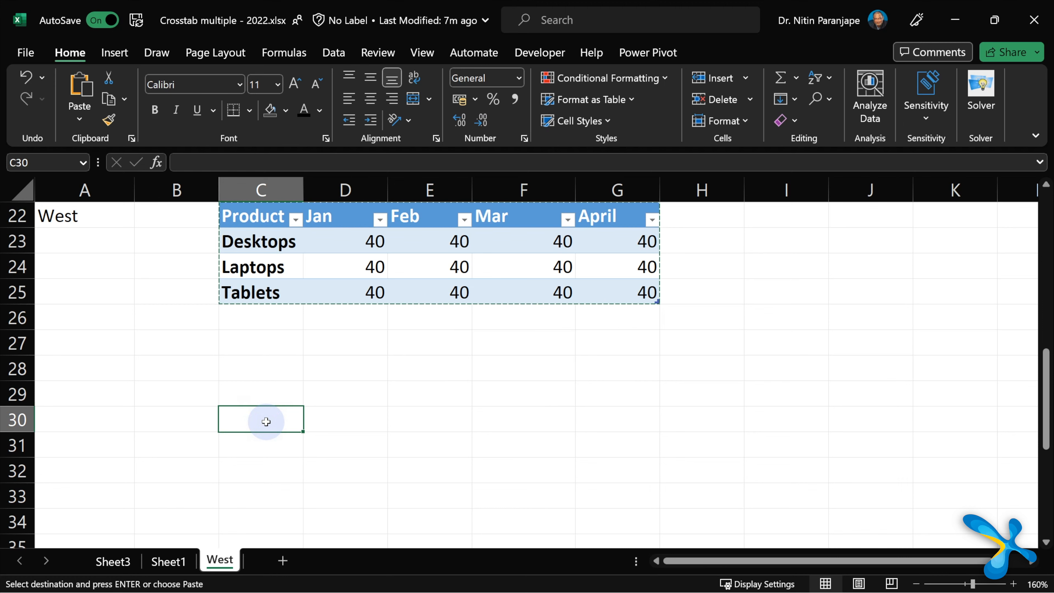
text(Product	Jan	Feb	Mar	April Desktops	40	40	40	40 Laptops	40	40	40	40 Tablets	40	40	40	40)
drag(329, 442, 580, 486)
text(9)
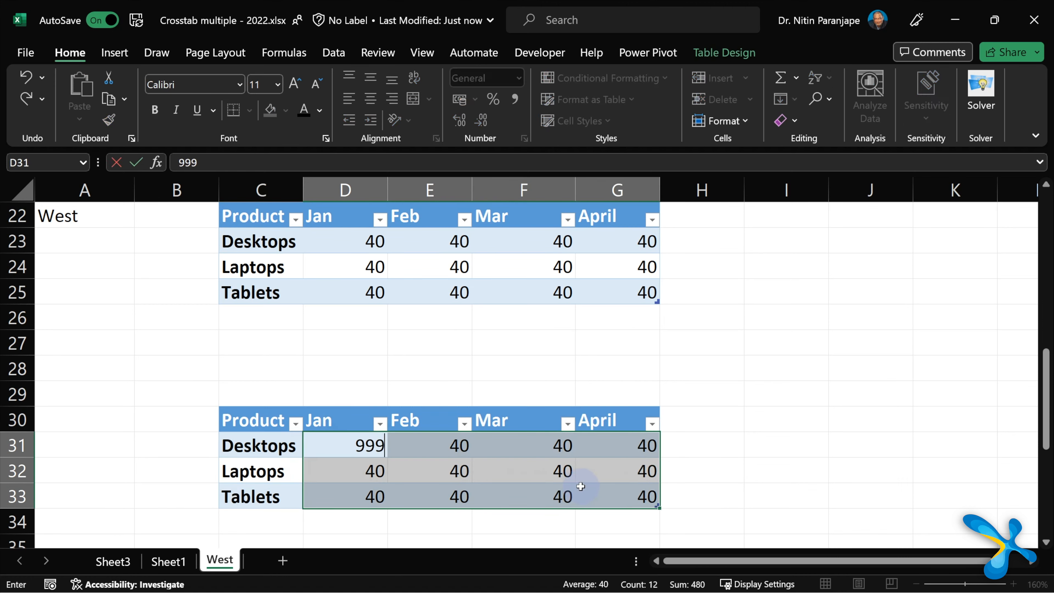
key(ctrl+Return)
key(Down)
key(Left)
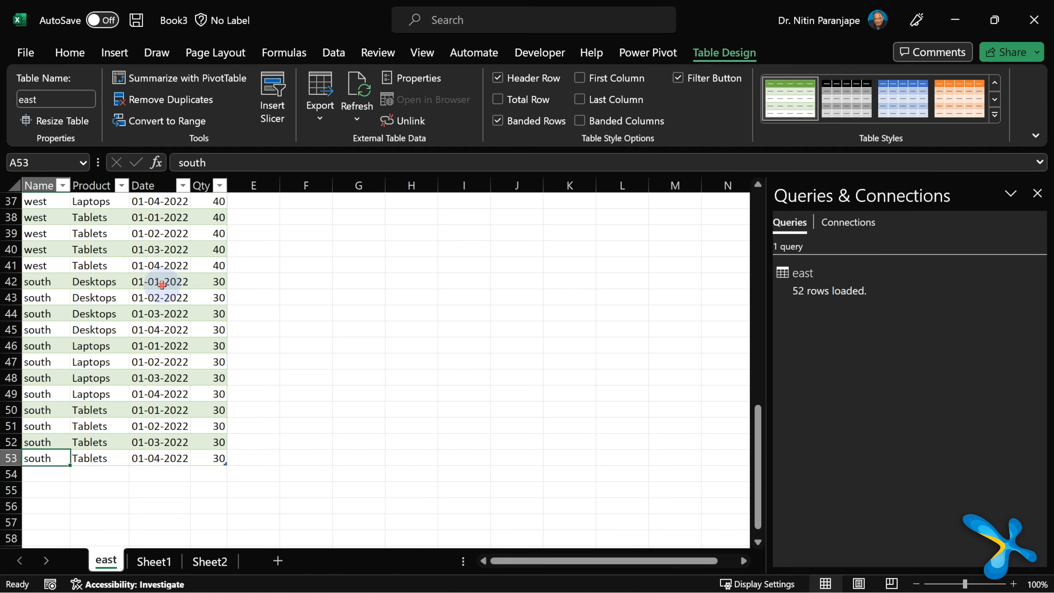
- Switch back to Book3, refresh the loaded east table and review the updated rows
right_click(154, 279)
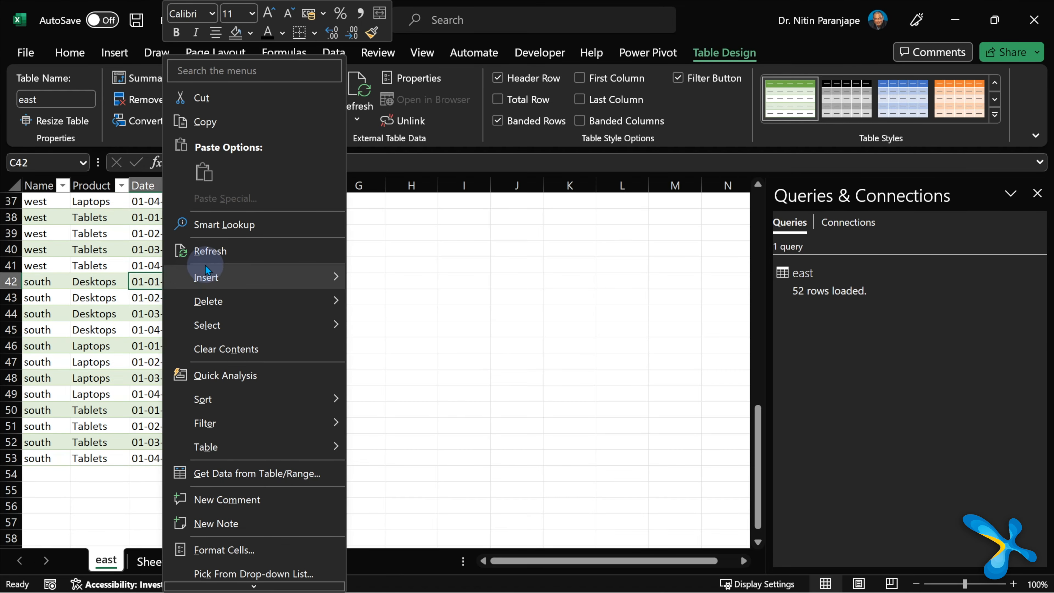
click(206, 254)
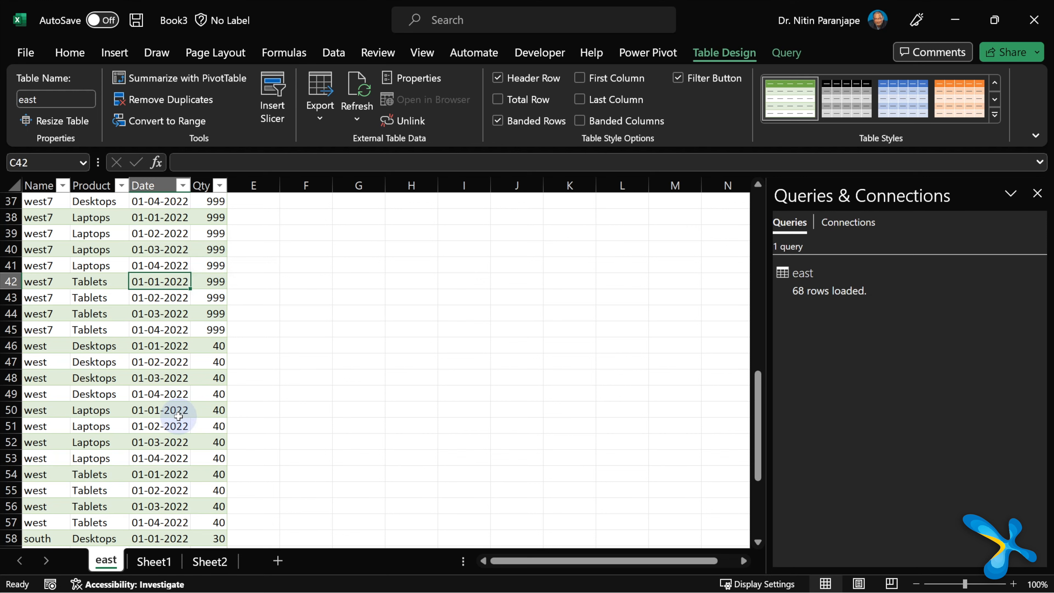
scroll(178, 415, up, 10)
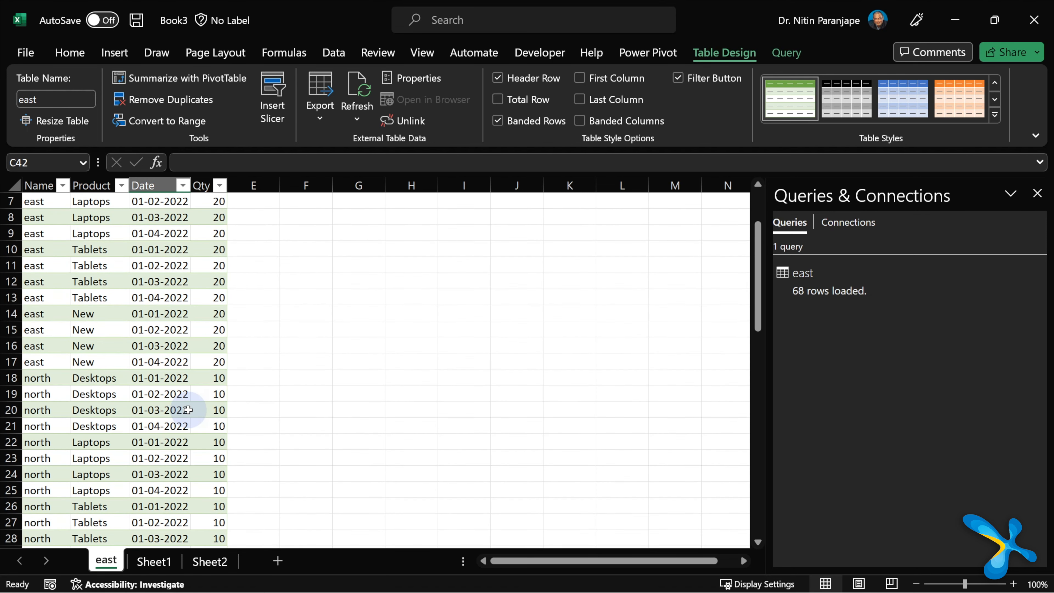
scroll(188, 410, up, 2)
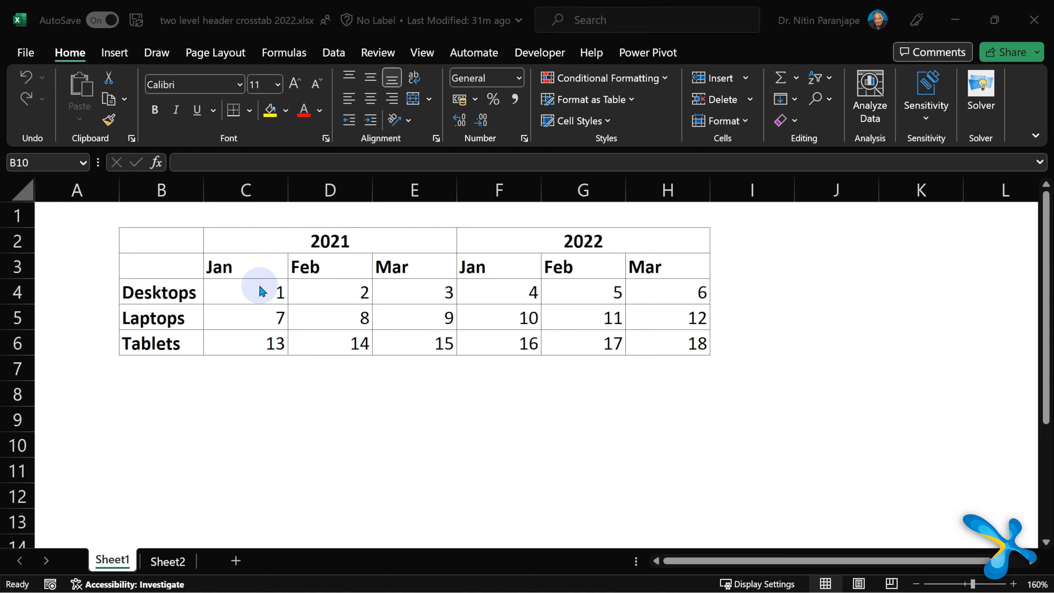
- In two level header crosstab 2022.xlsx, convert range B2:H6 to a table with the headers option turned off
key(alt+Tab)
drag(235, 264, 630, 238)
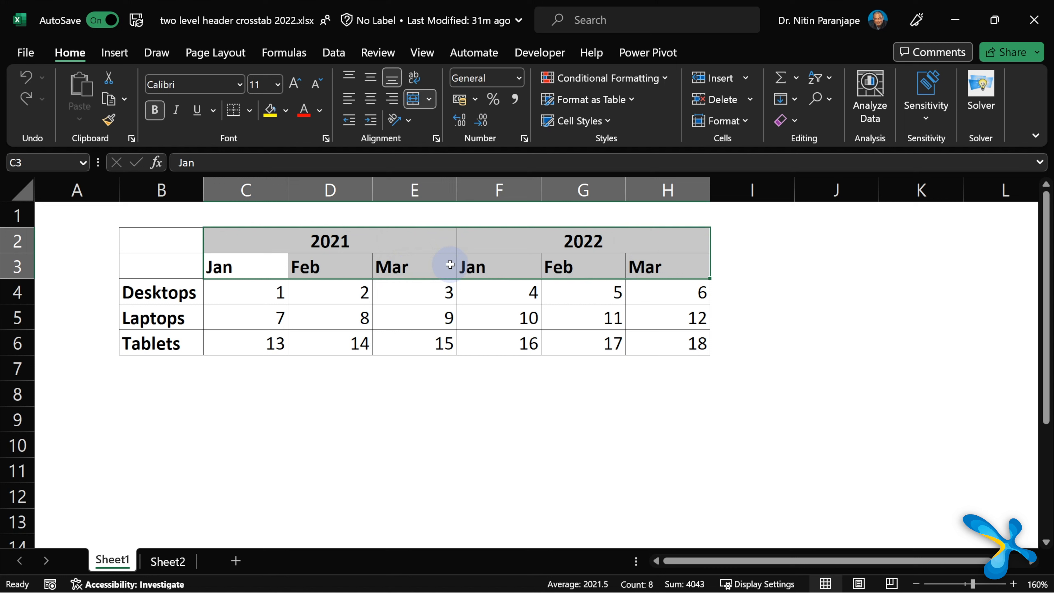
click(353, 367)
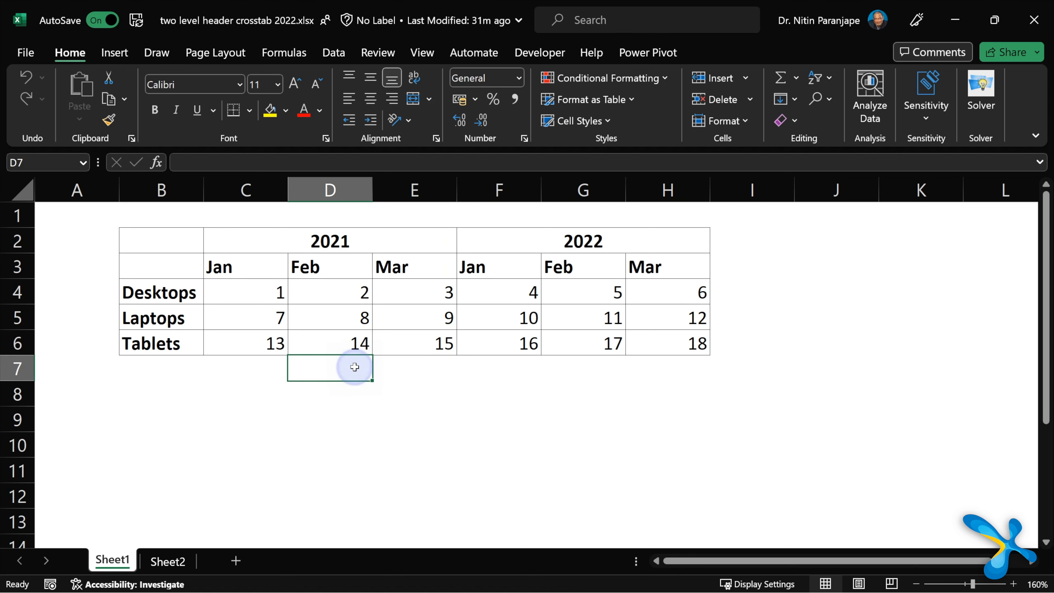
click(420, 296)
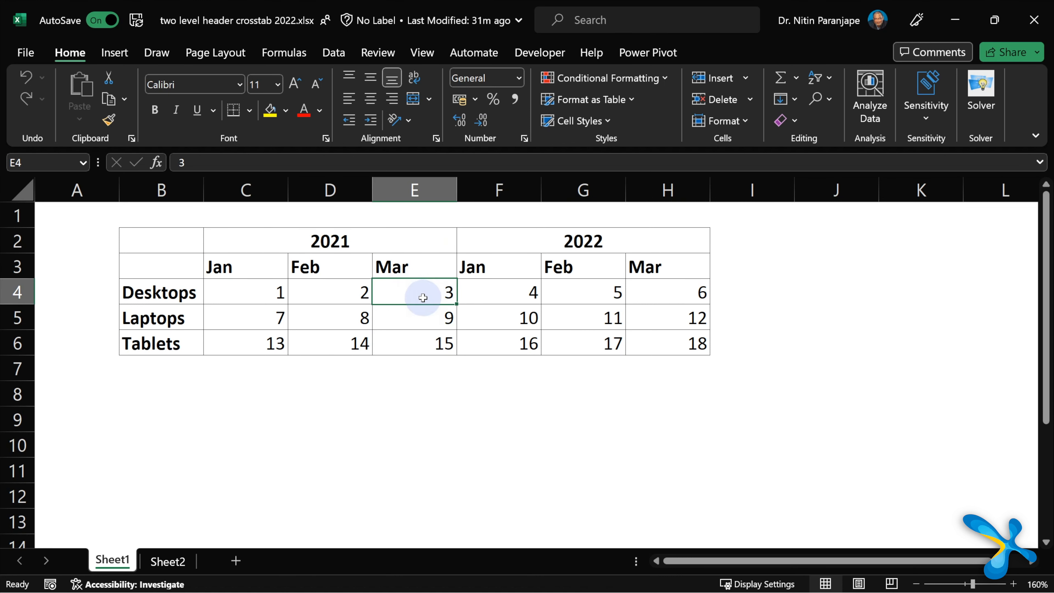
key(ctrl+t)
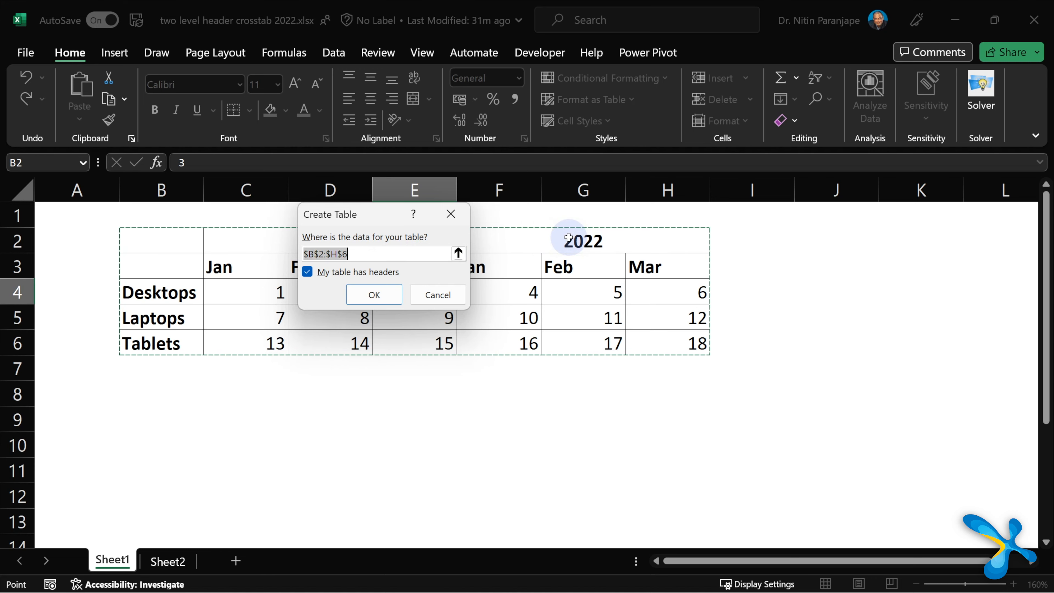
click(349, 272)
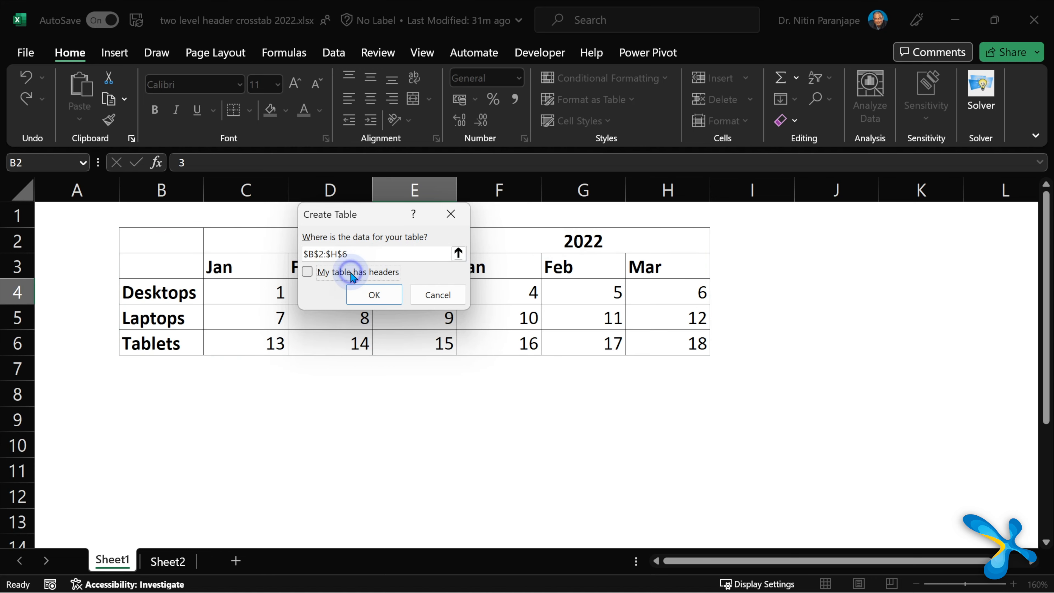
click(370, 296)
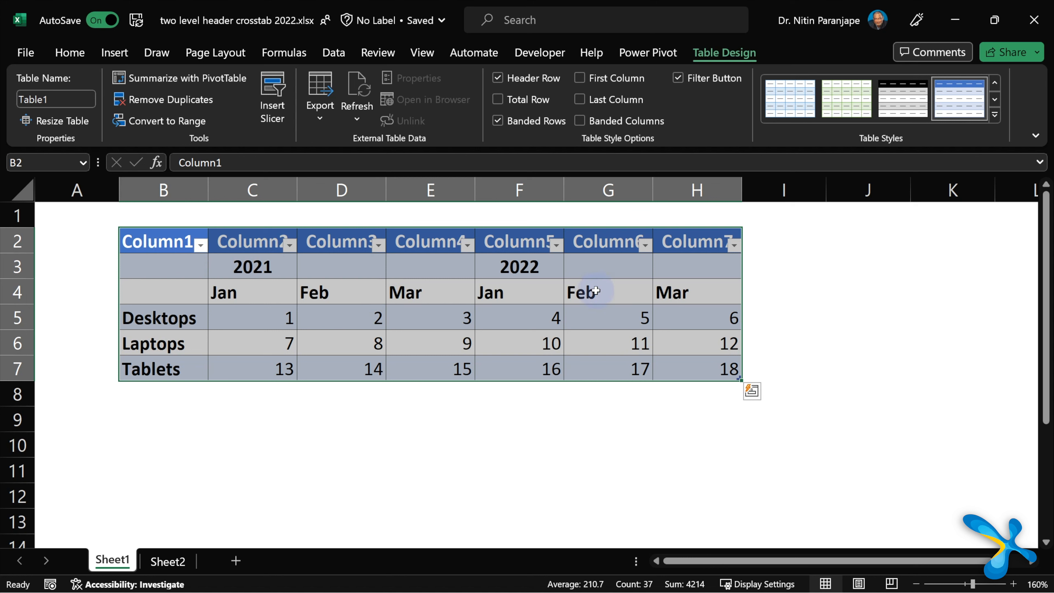
click(581, 315)
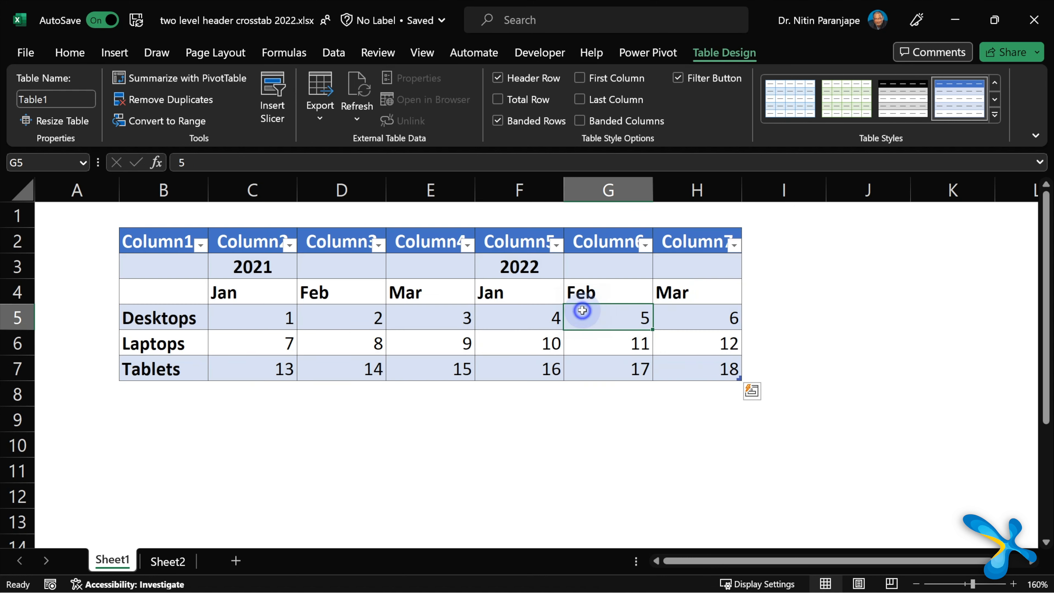
- Rename the new two-level header table to mdata
click(46, 100)
text(m)
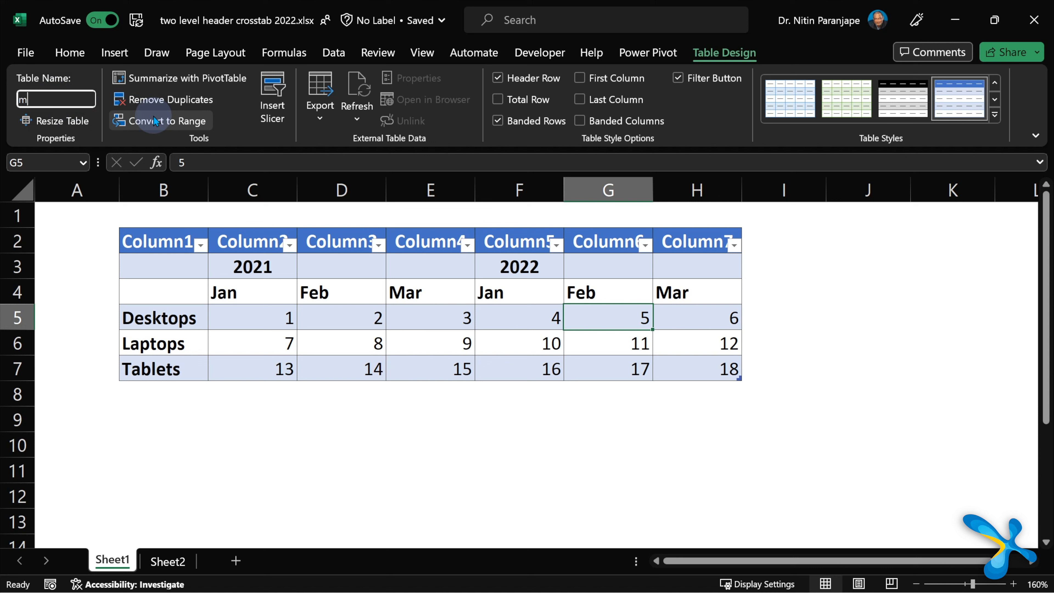
text(data)
click(154, 121)
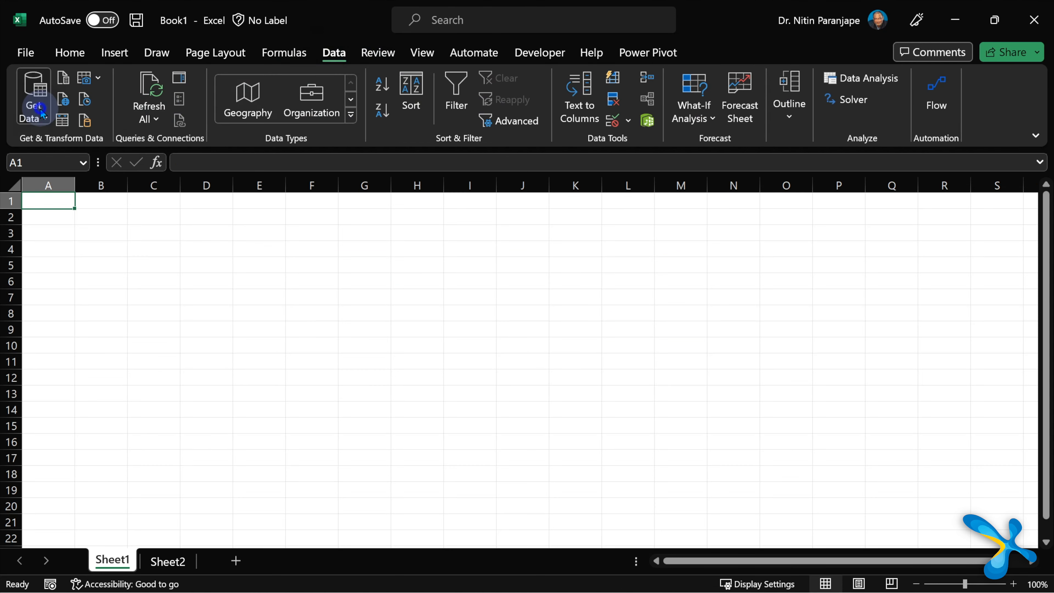
- Import the mdata table from two level header crosstab 2022.xlsx and open it for transformation in Power Query
click(33, 95)
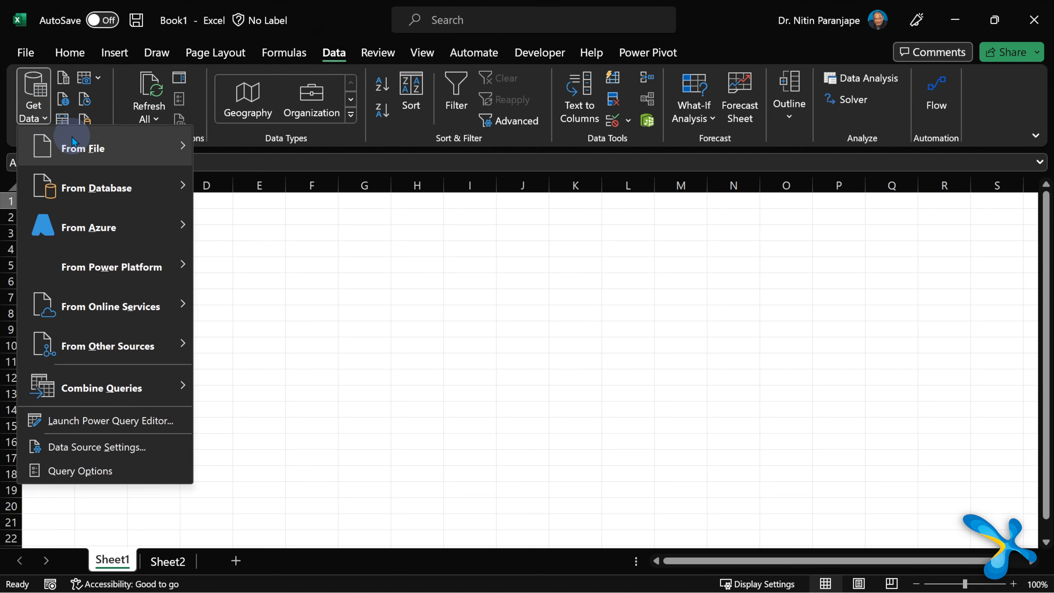
click(208, 151)
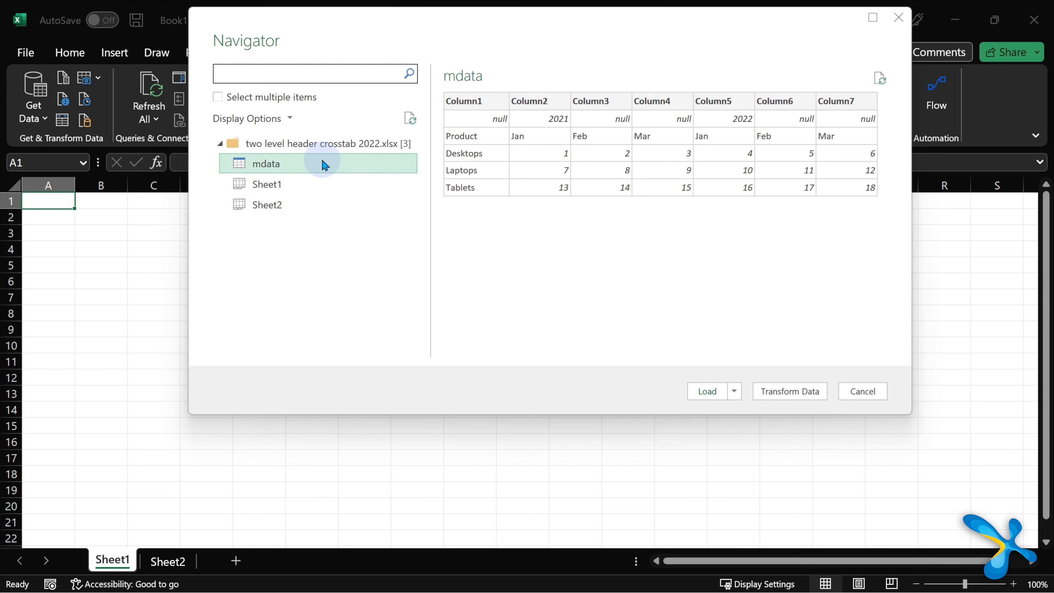
click(789, 391)
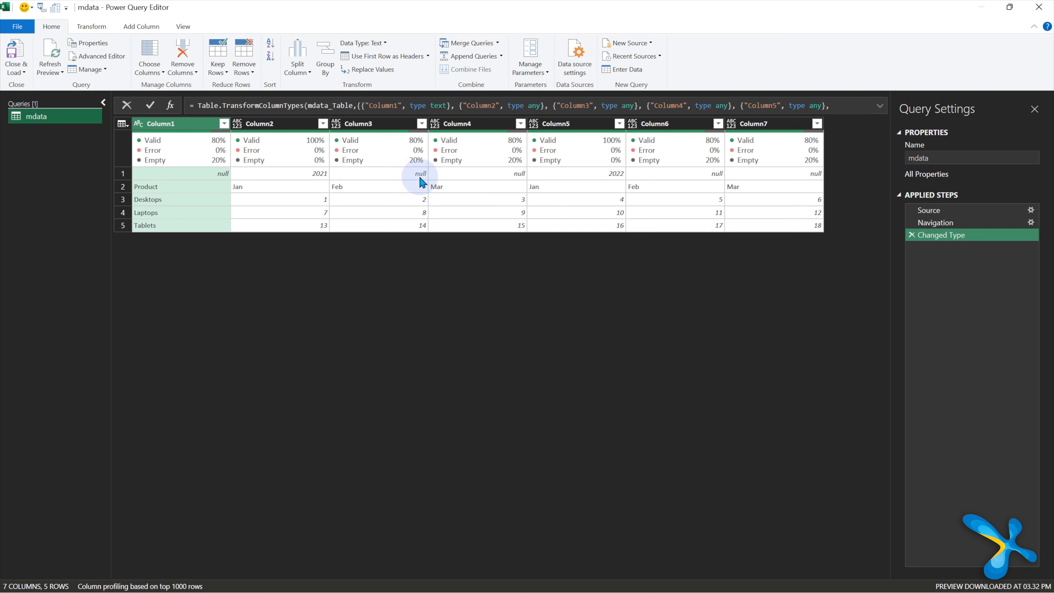
- Transpose the mdata table and fill down the years in its first column
click(102, 28)
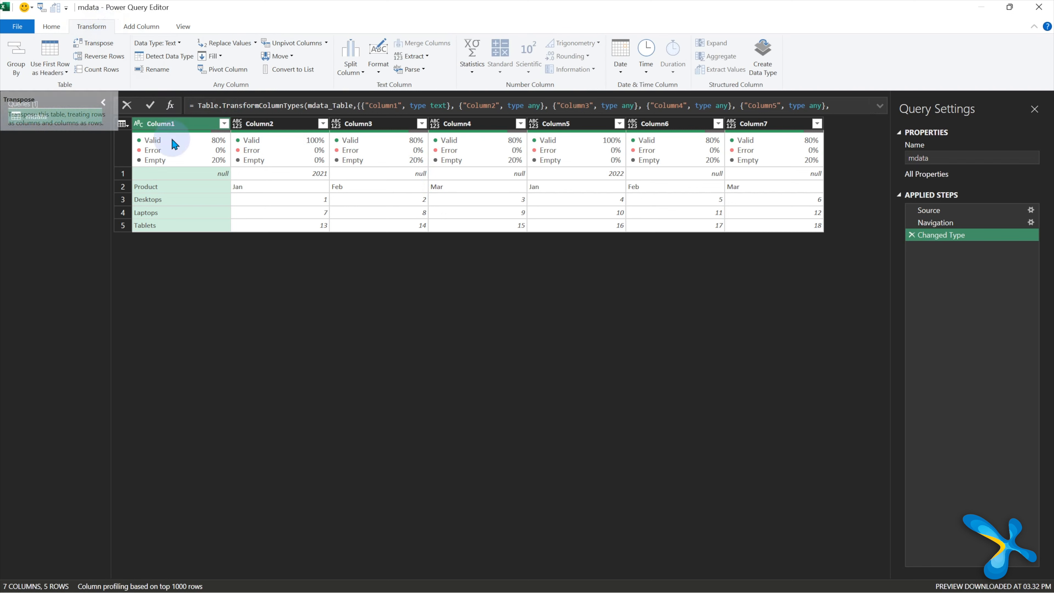
click(94, 43)
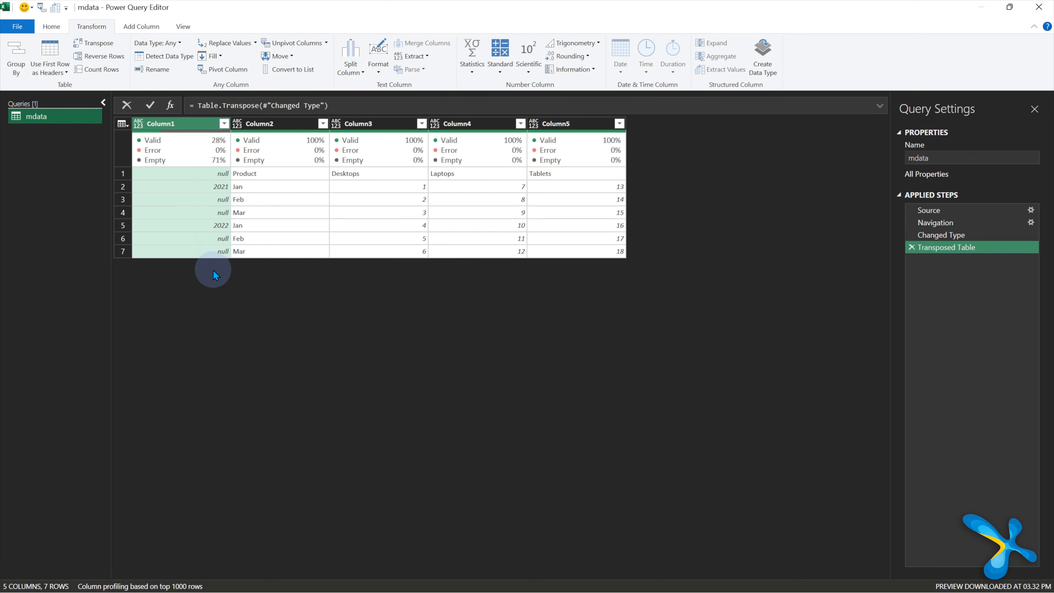
right_click(195, 124)
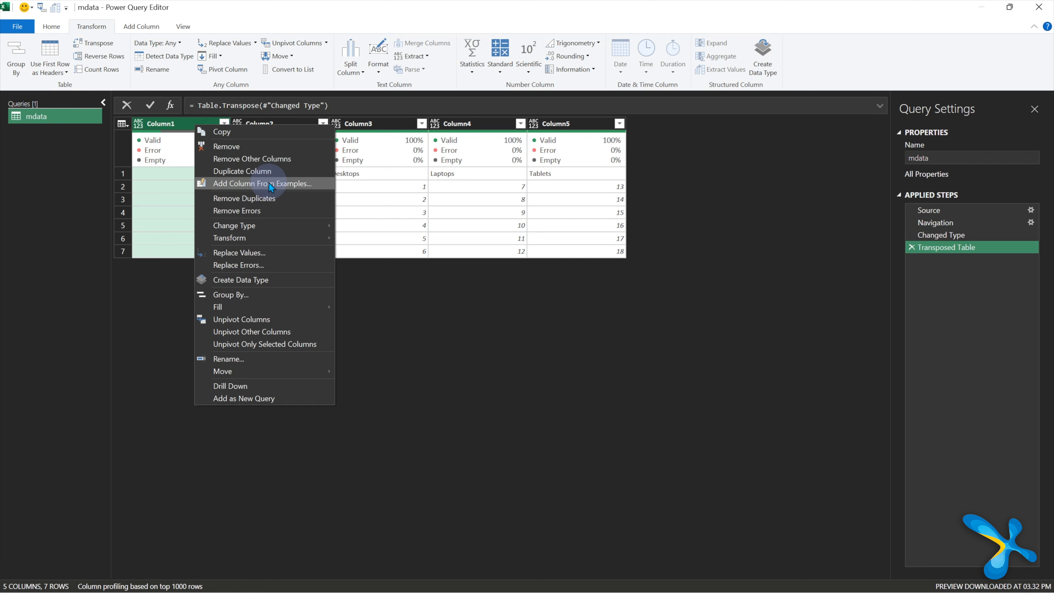
mouse_move(275, 307)
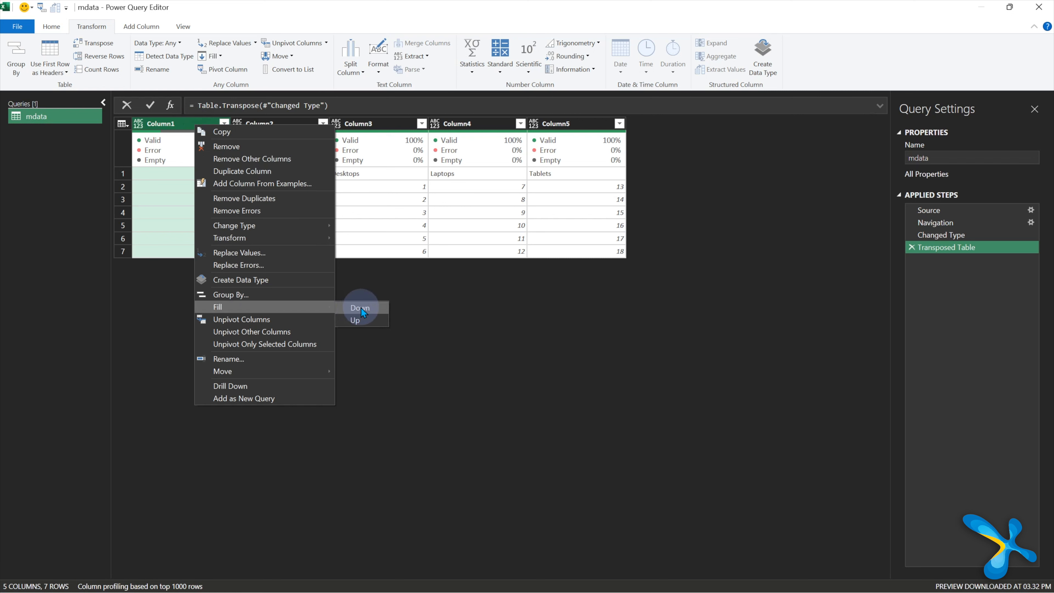
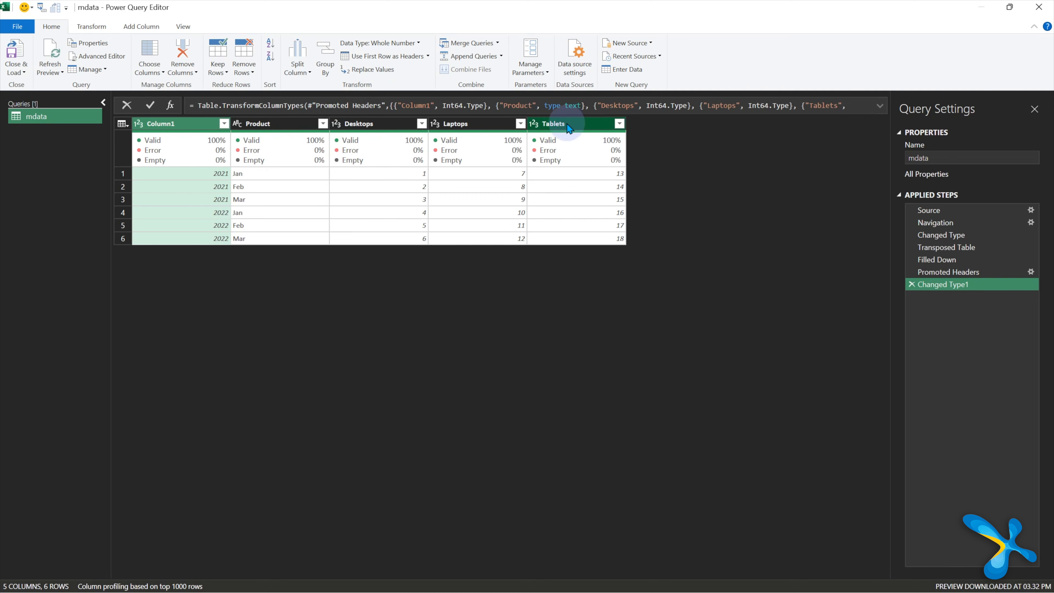
- Rename Column1 of the mdata query to Year
double_click(169, 124)
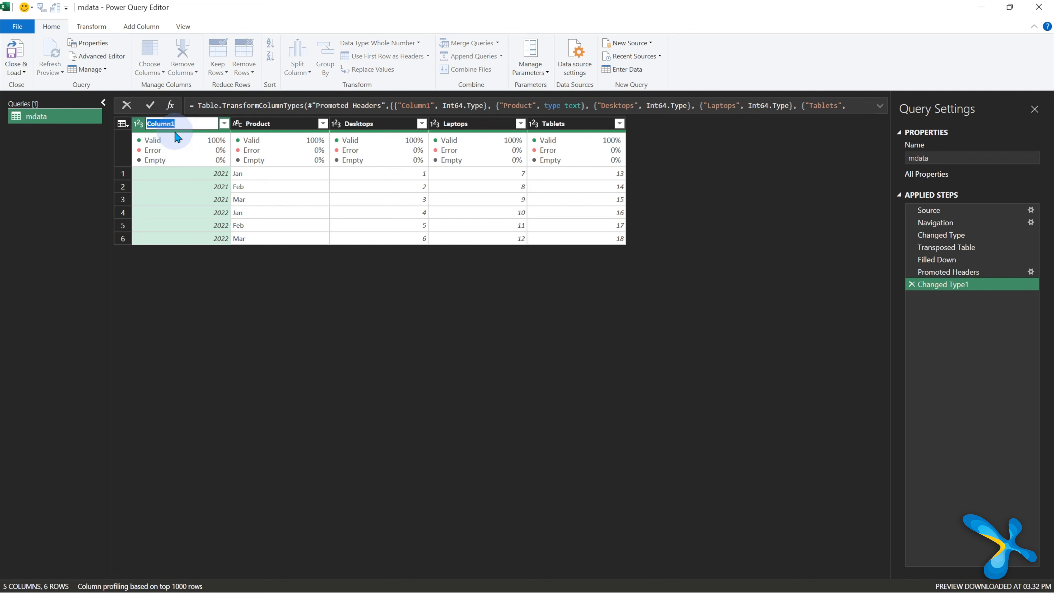
text(Year)
key(Return)
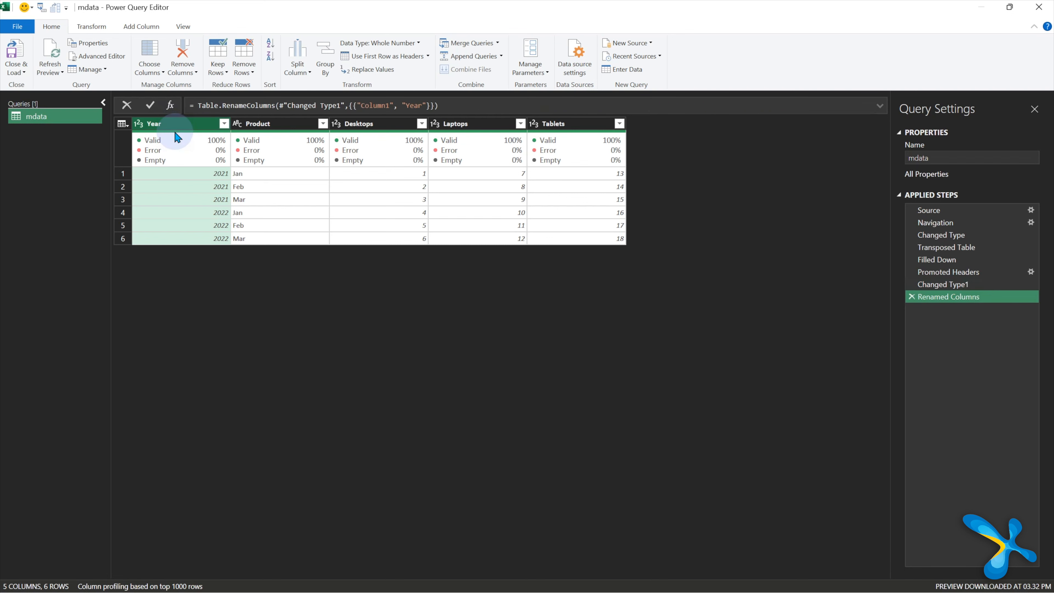
- Unpivot all columns except Year and Product in the mdata query and load the result into the workbook
ctrl+click(266, 124)
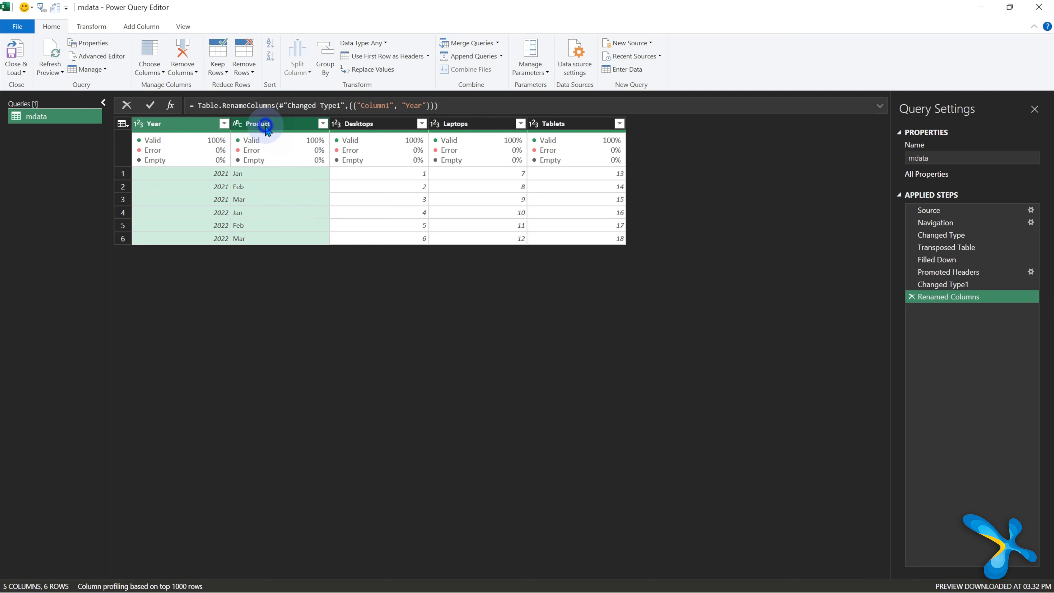
right_click(266, 128)
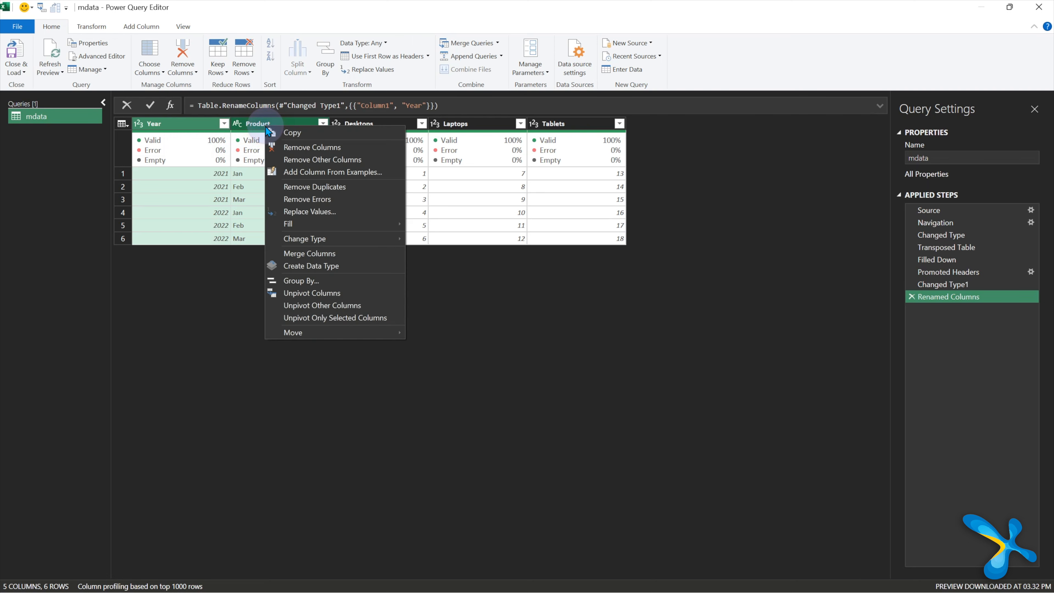
click(337, 305)
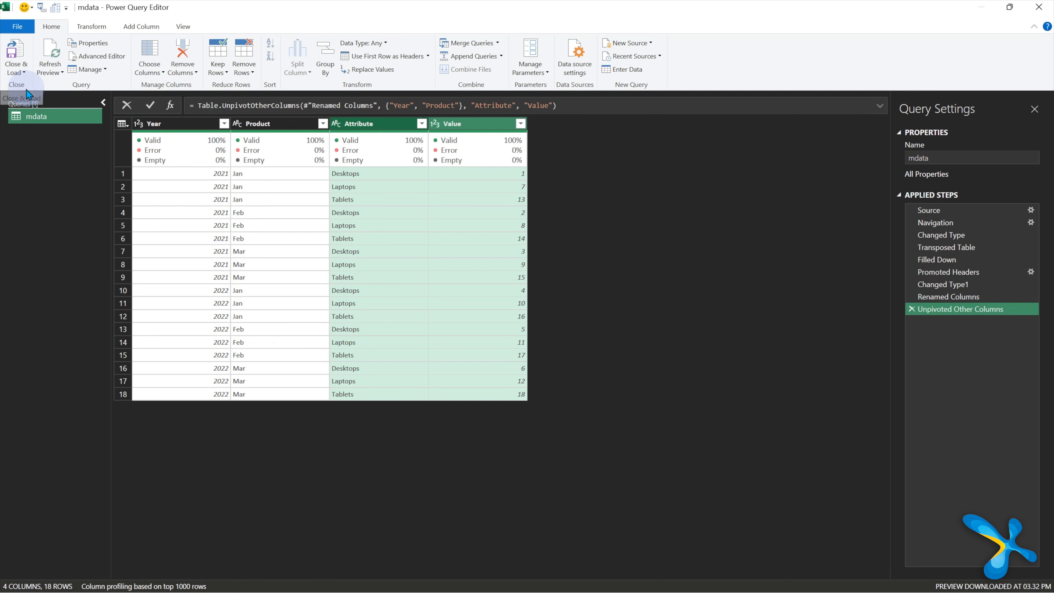
click(16, 66)
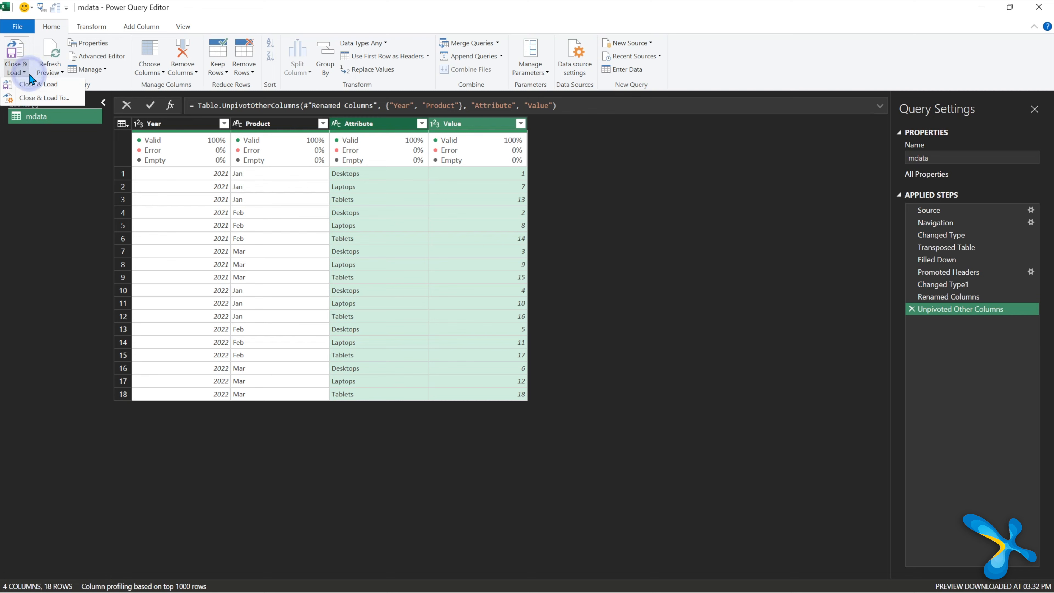
click(35, 98)
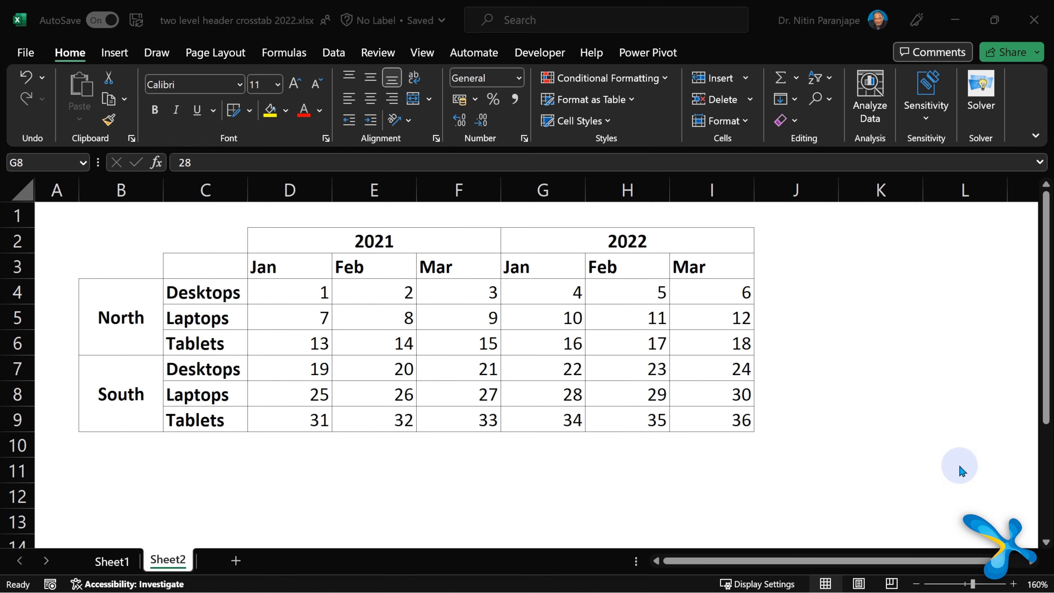
- In Sheet2 of two level header crosstab 2022.xlsx, convert range B2:I9 to a table with the headers option turned off
drag(390, 241, 628, 272)
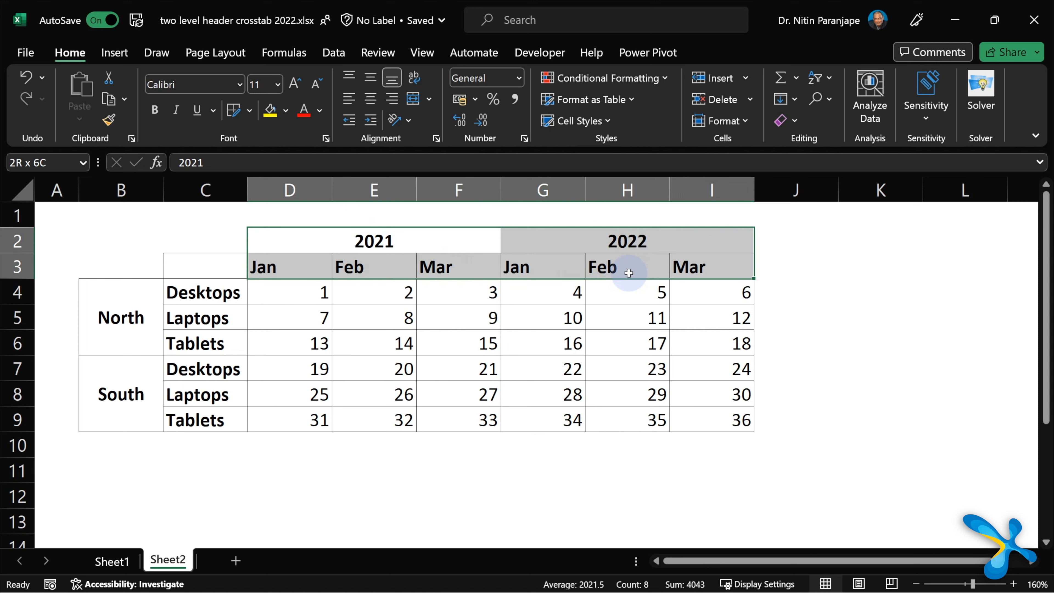
drag(120, 316, 206, 396)
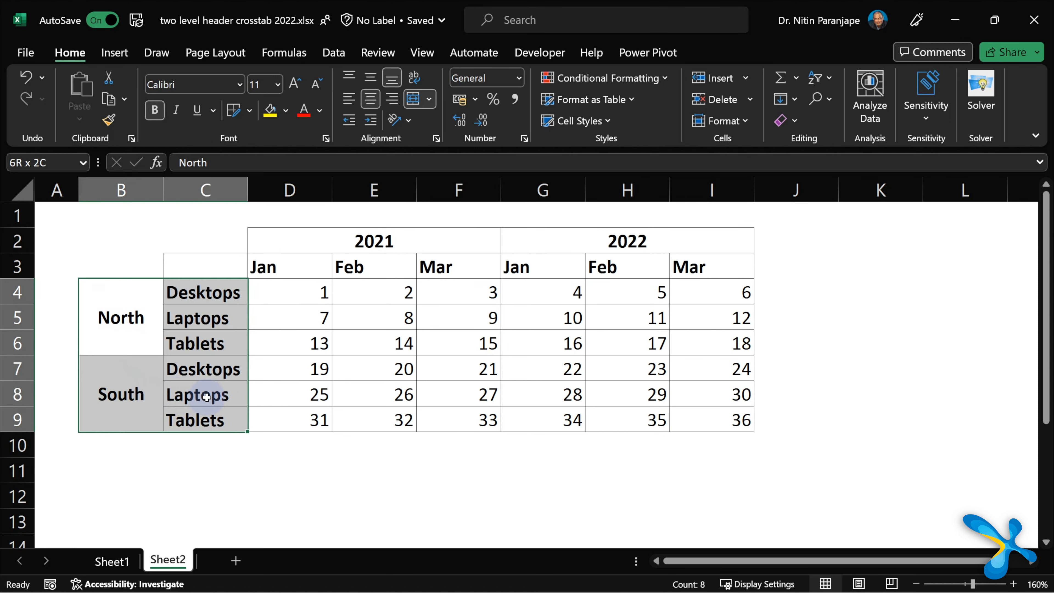
click(430, 367)
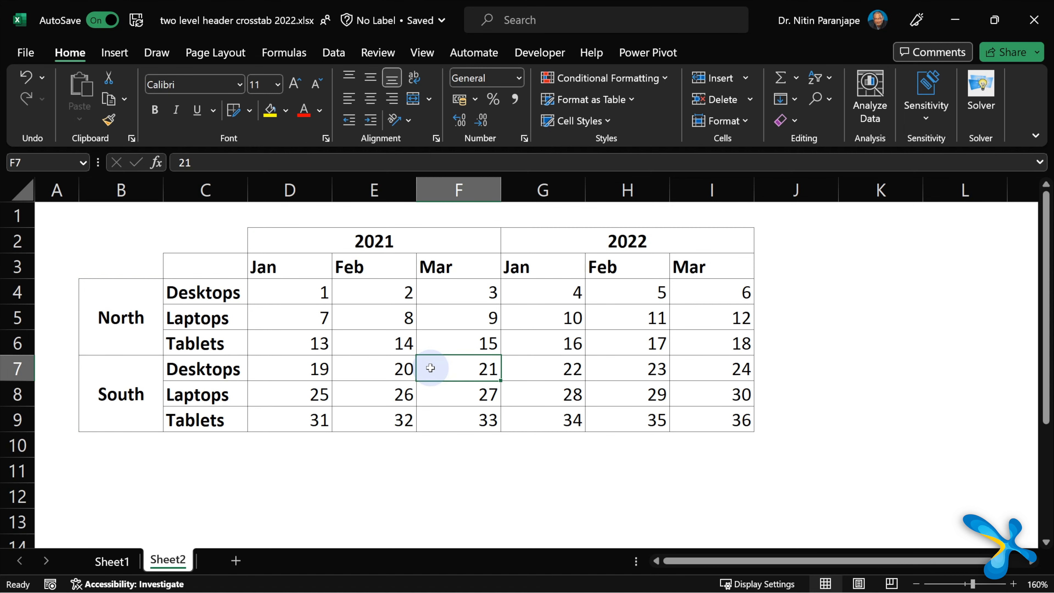
key(ctrl+t)
click(360, 272)
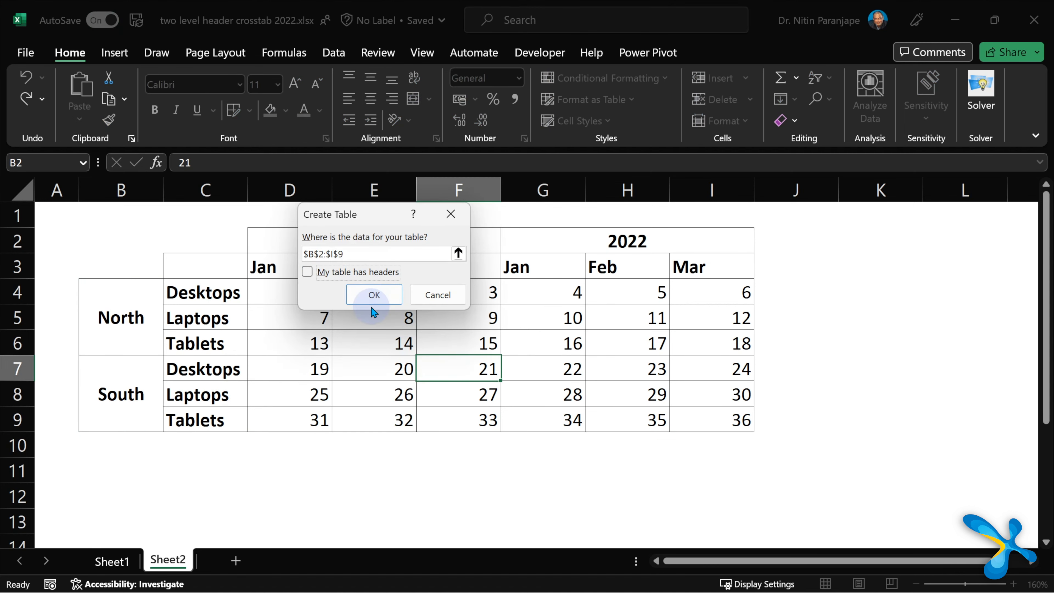
click(374, 295)
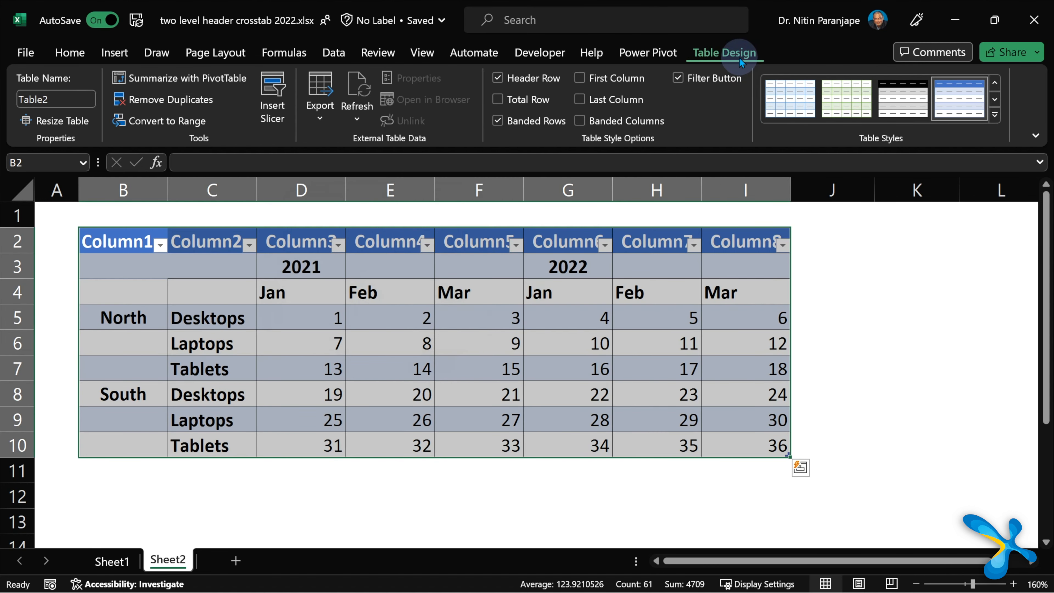
- Rename the new table with two-level row and column headers to dhdata
click(69, 100)
text(dhdata)
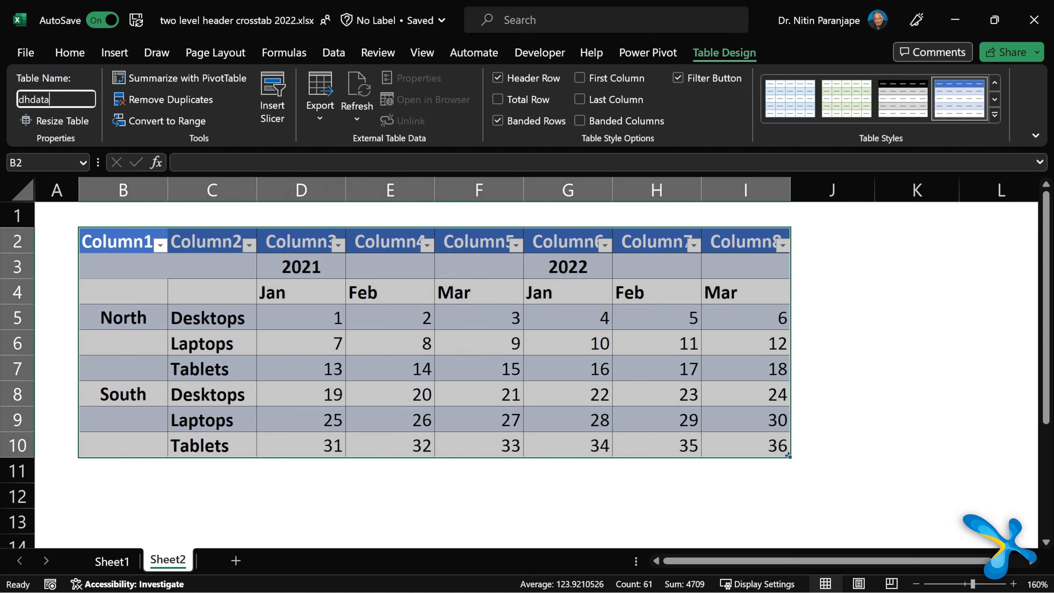
key(Return)
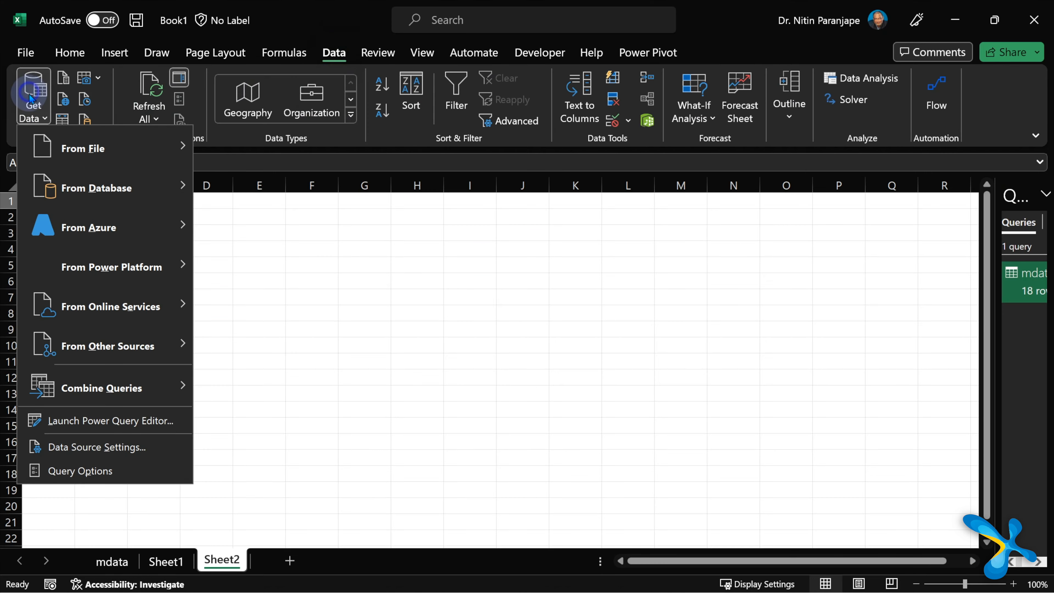
- In Book1, import the dhdata table from two level header crosstab 2022.xlsx and open it for transformation
mouse_move(104, 149)
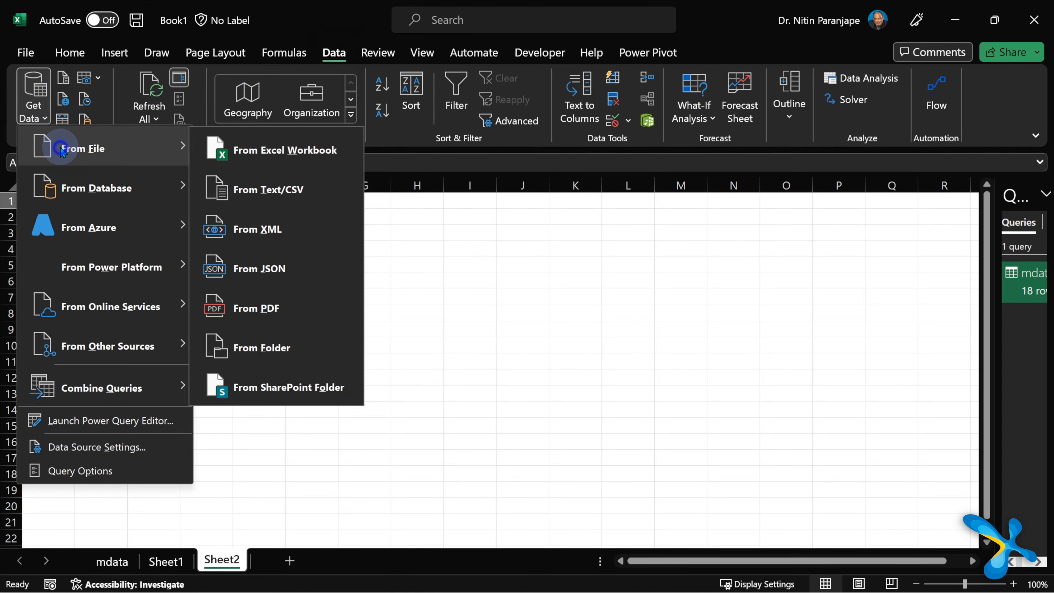
click(229, 141)
click(262, 169)
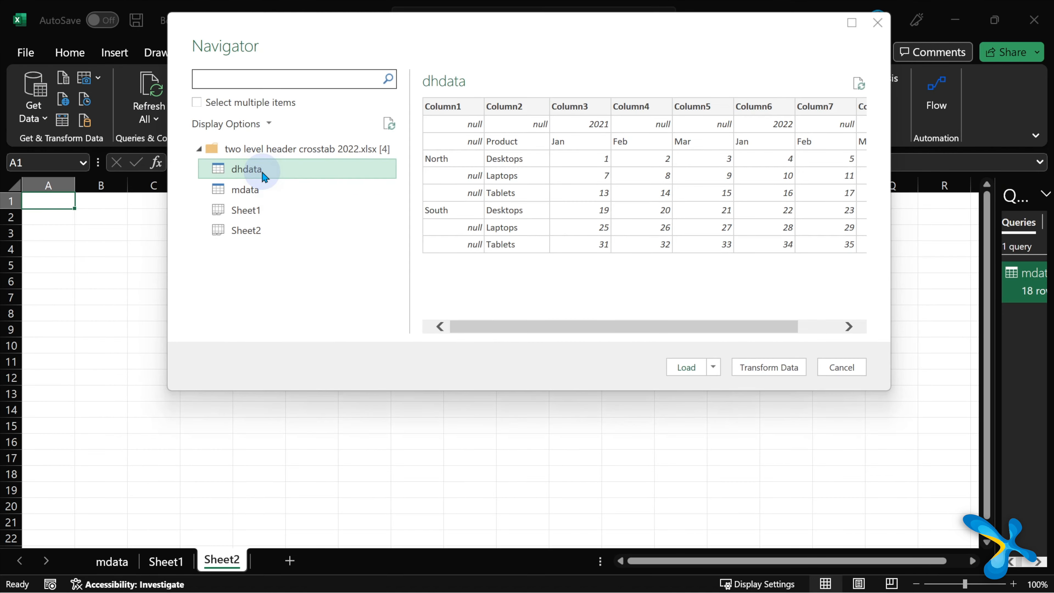
click(742, 367)
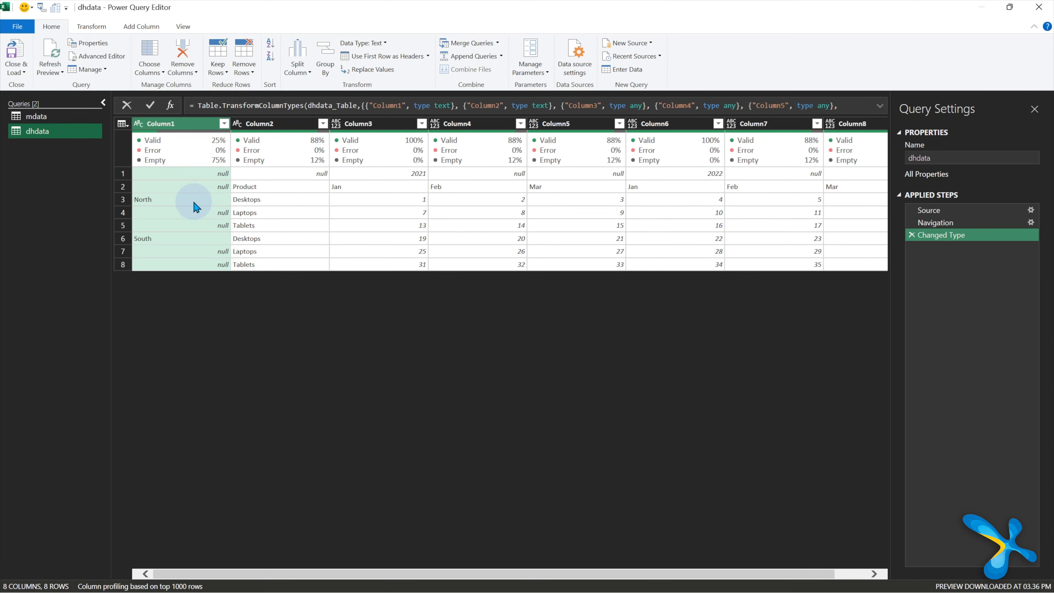
- Fill down the North and South region names in Column1 of the dhdata query
right_click(174, 123)
mouse_move(243, 318)
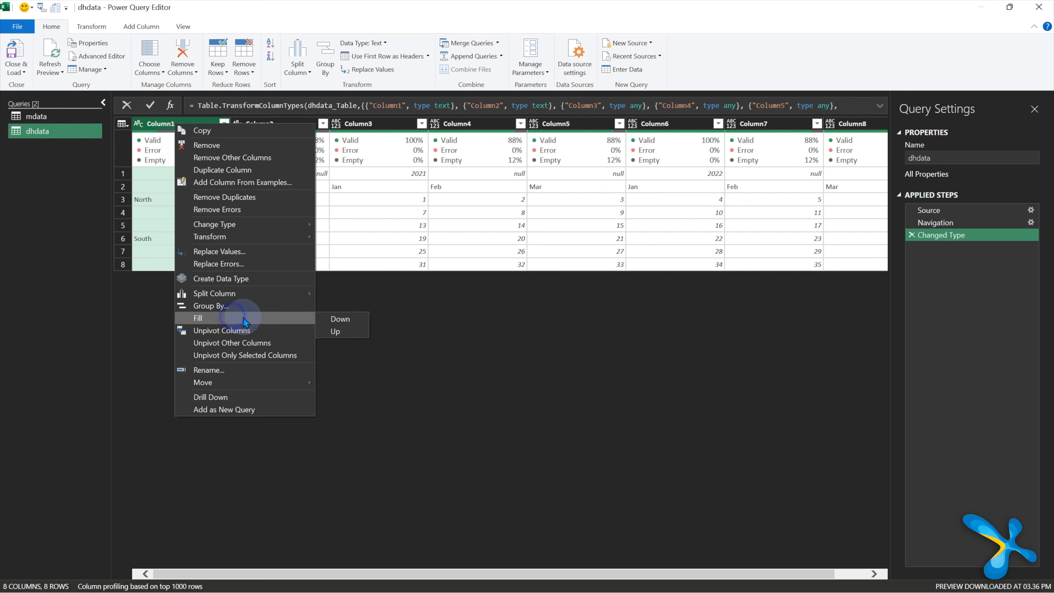
click(328, 320)
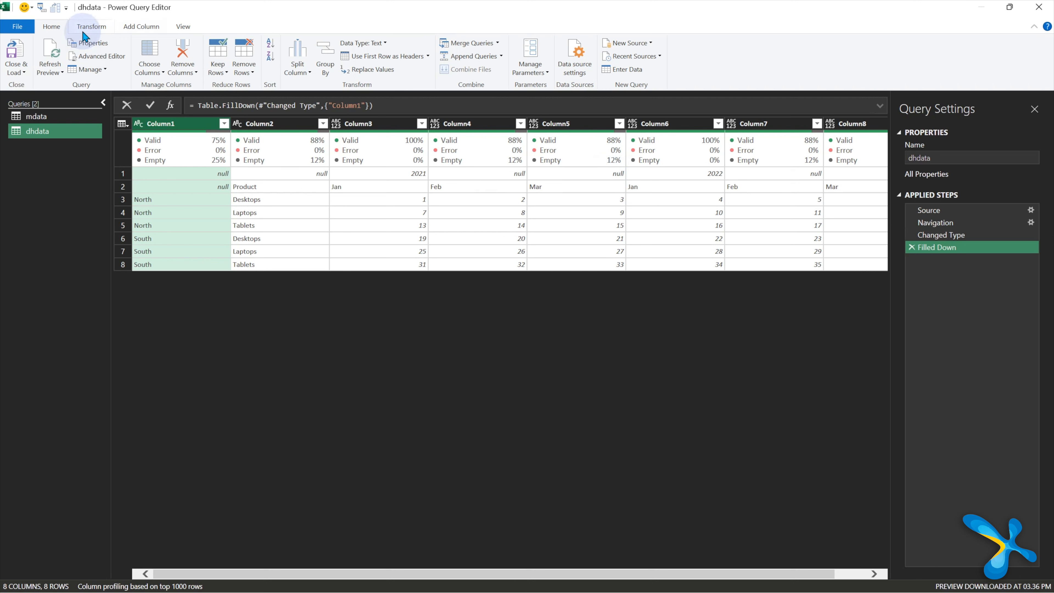
- Transpose the dhdata table and fill down the years in its first column
click(90, 27)
click(109, 42)
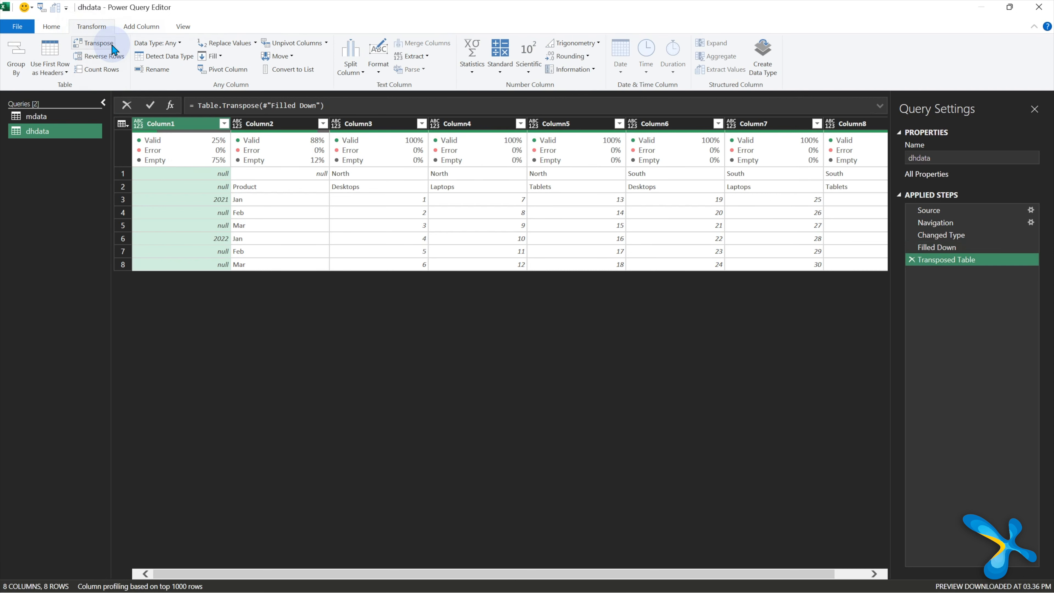
right_click(190, 126)
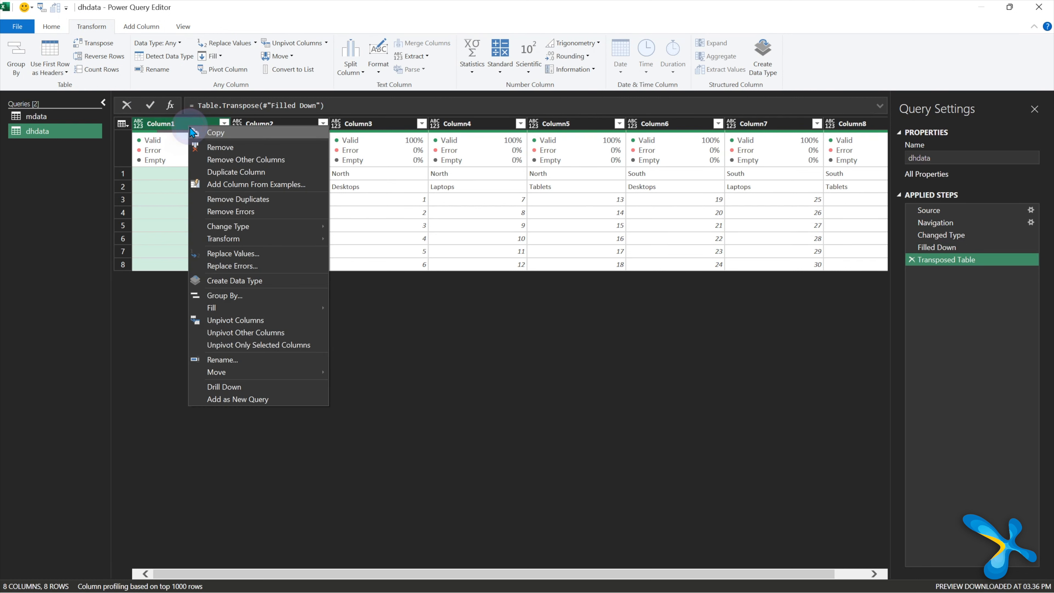
click(237, 308)
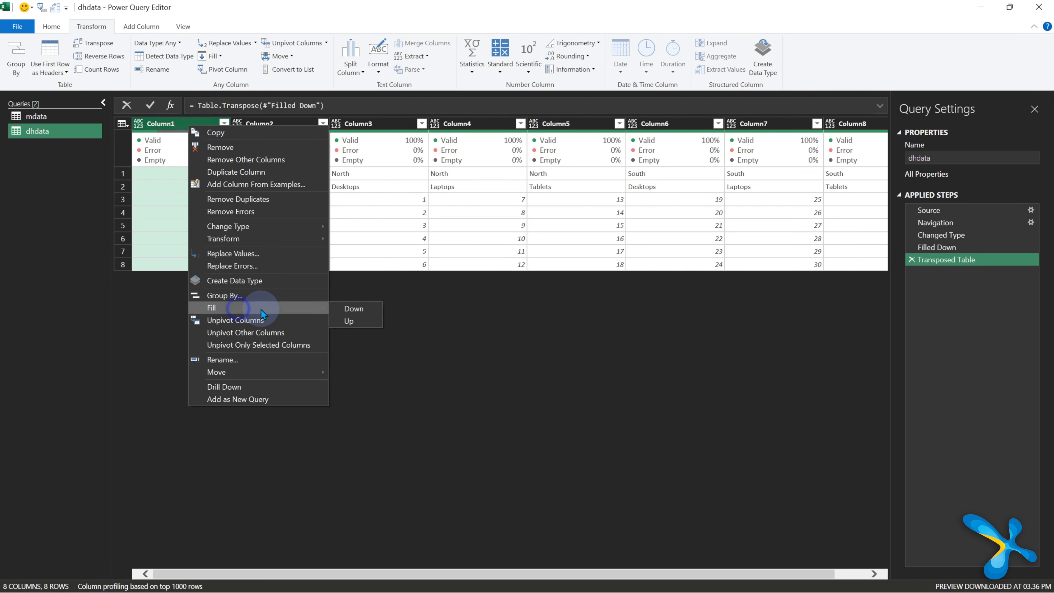
click(349, 309)
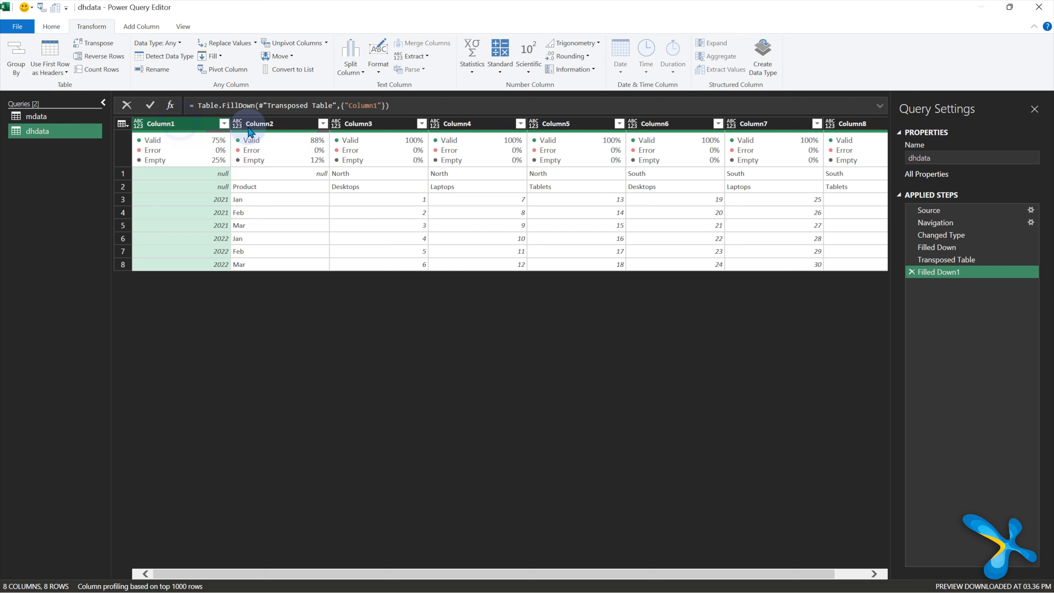
- Merge Column1 and Column2 of the transposed dhdata table into one column, using an equals sign as separator
ctrl+click(262, 124)
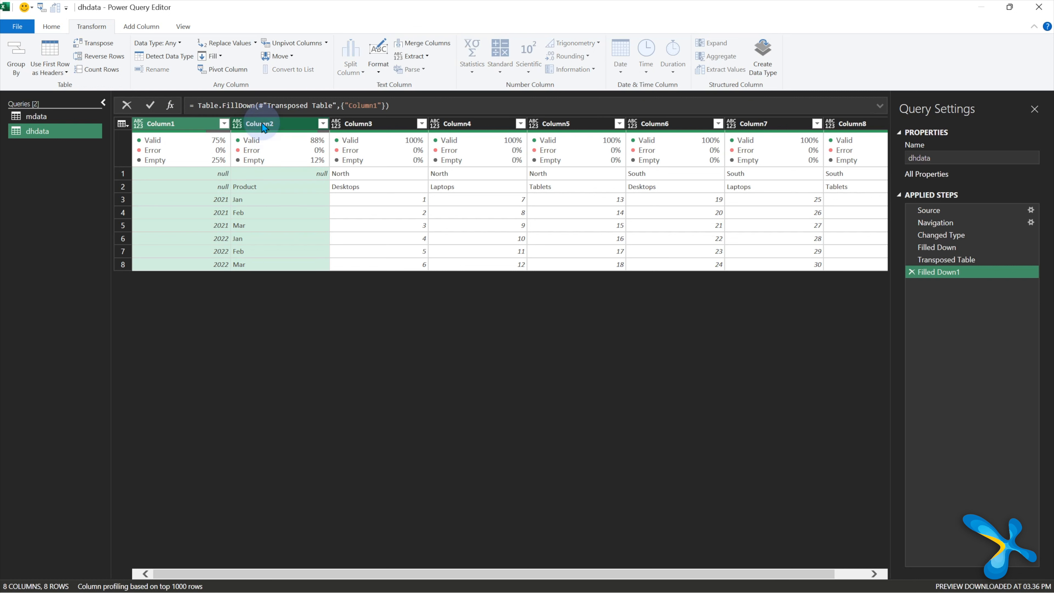
right_click(262, 125)
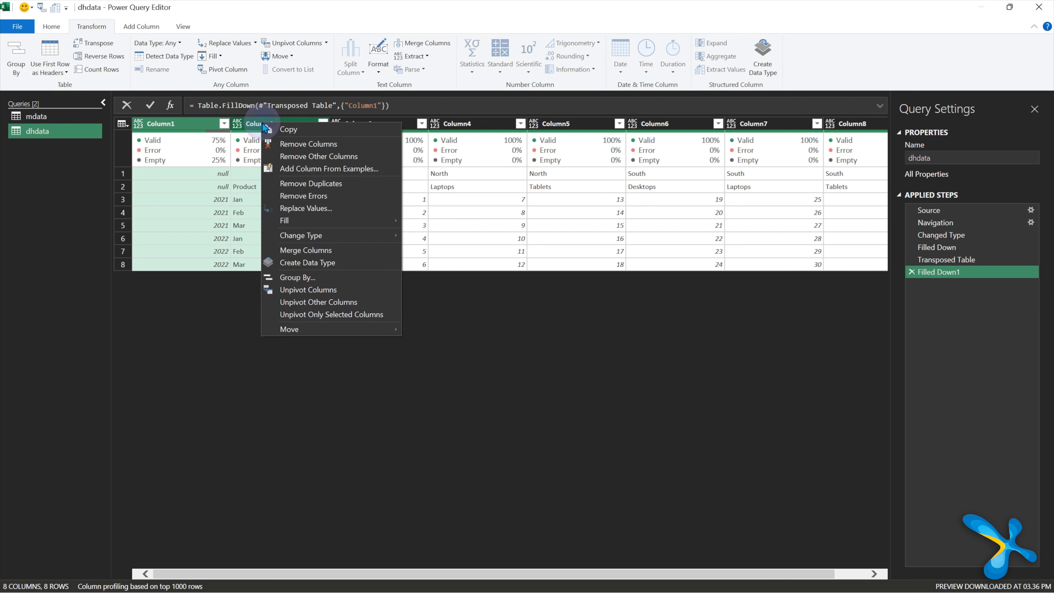
click(318, 254)
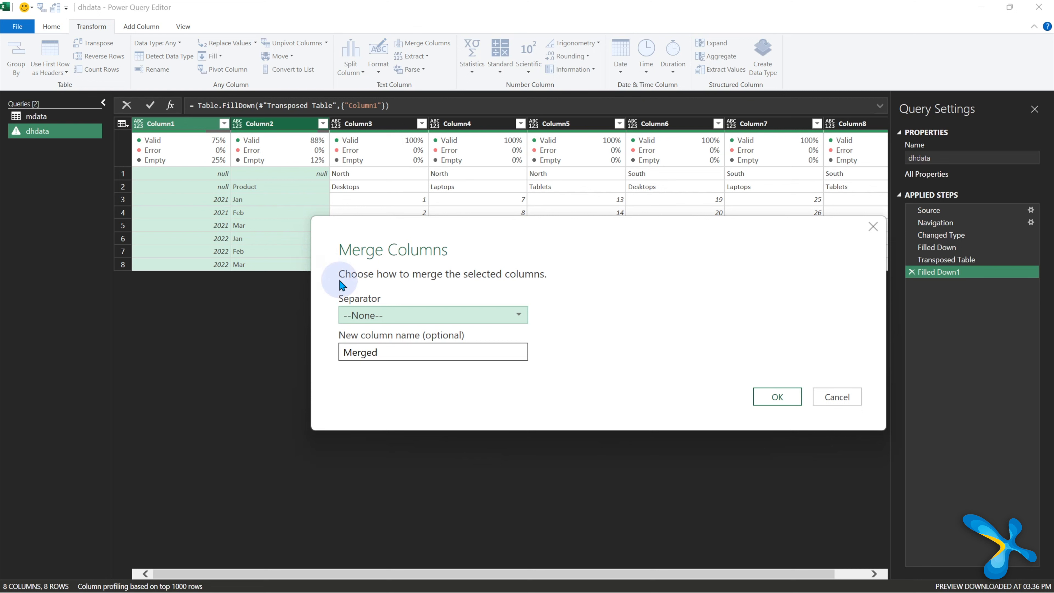
click(353, 315)
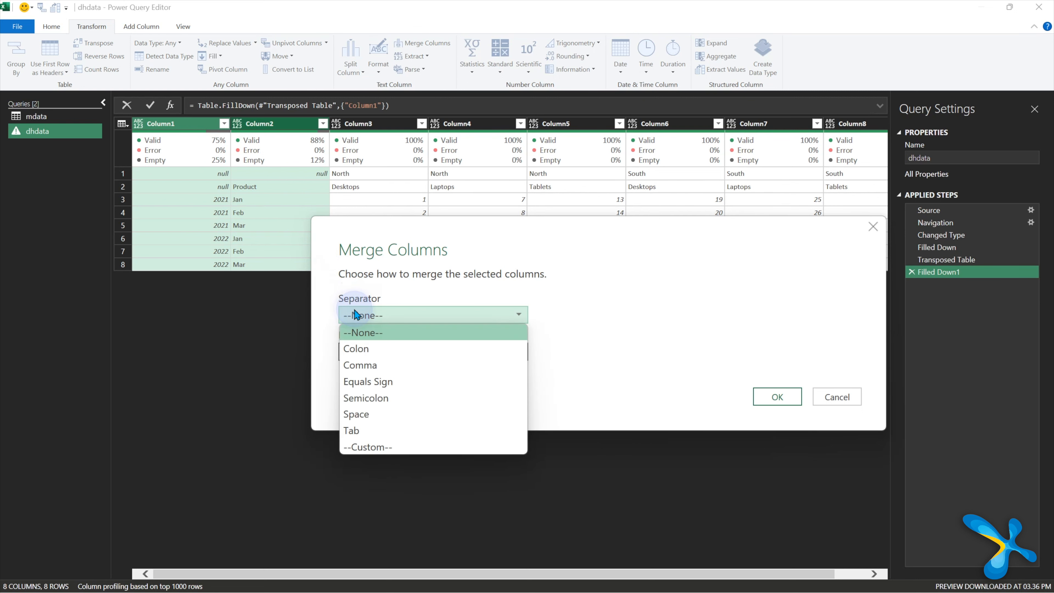
click(376, 388)
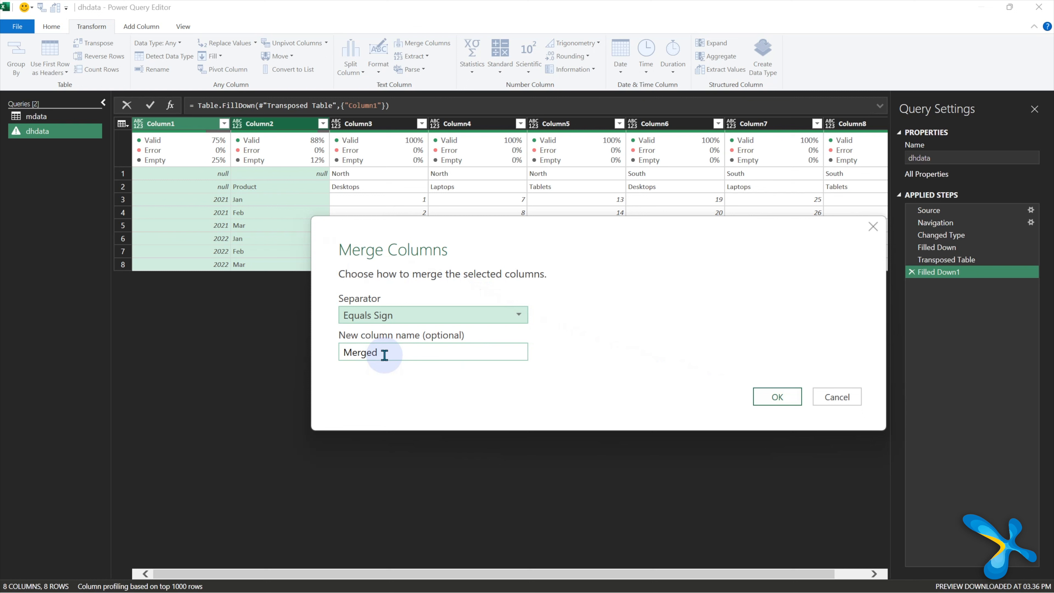
click(765, 394)
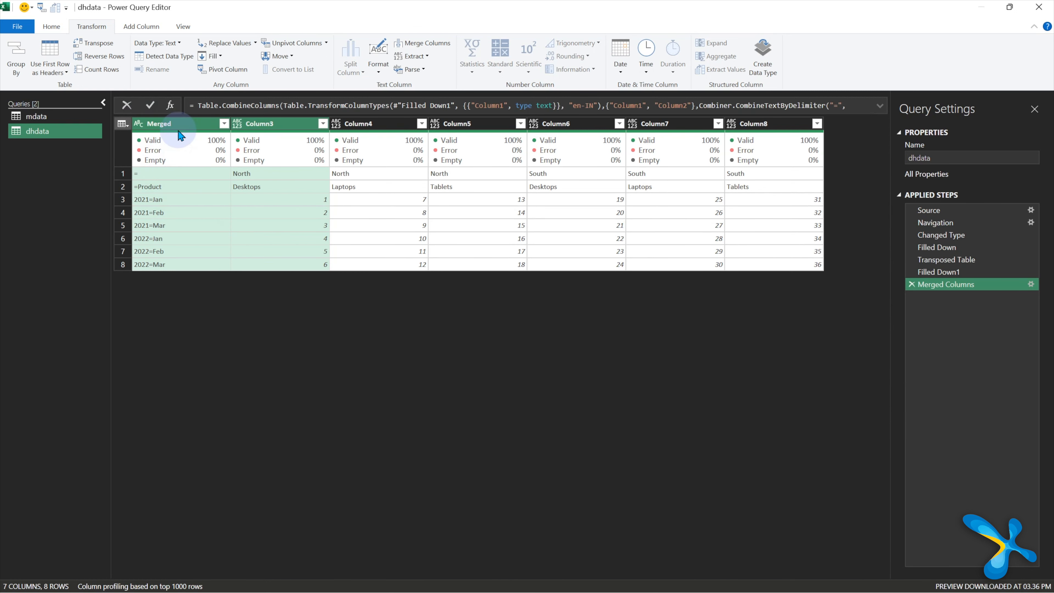
click(182, 264)
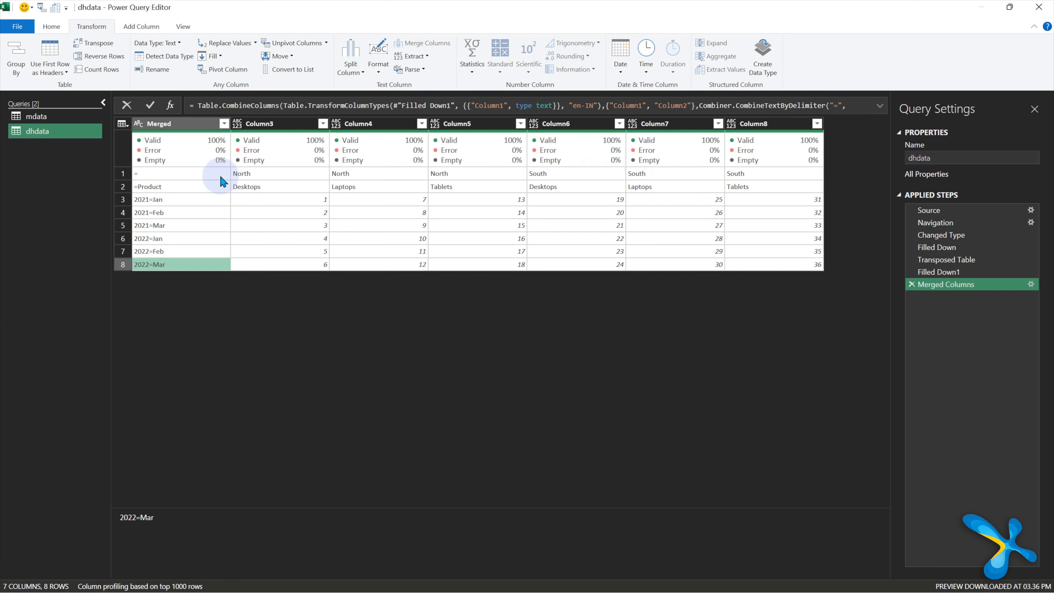
- Transpose the dhdata table back and promote its first row to column headers
click(94, 42)
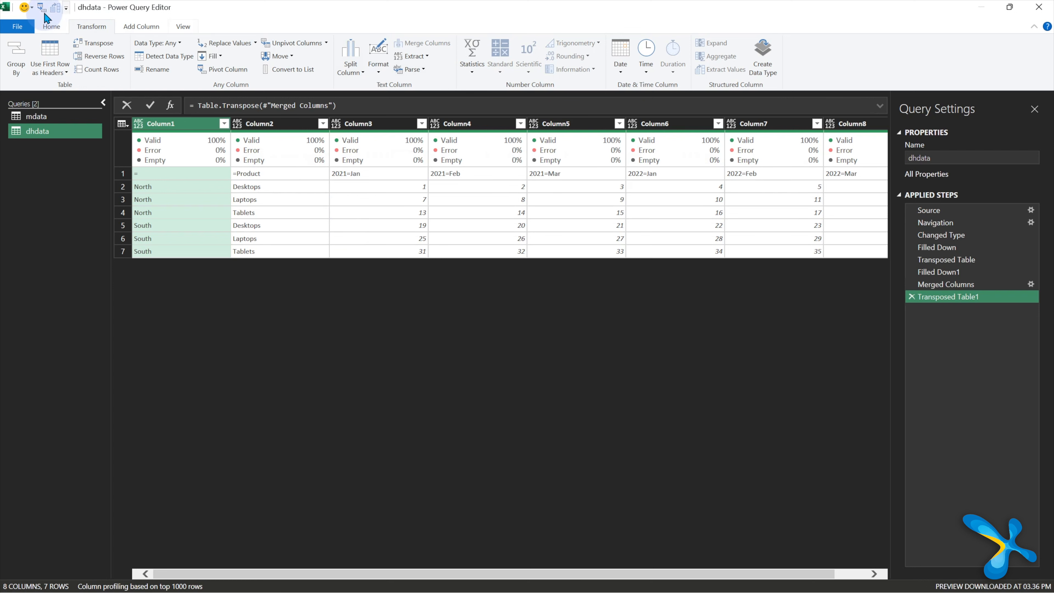
click(51, 26)
click(393, 59)
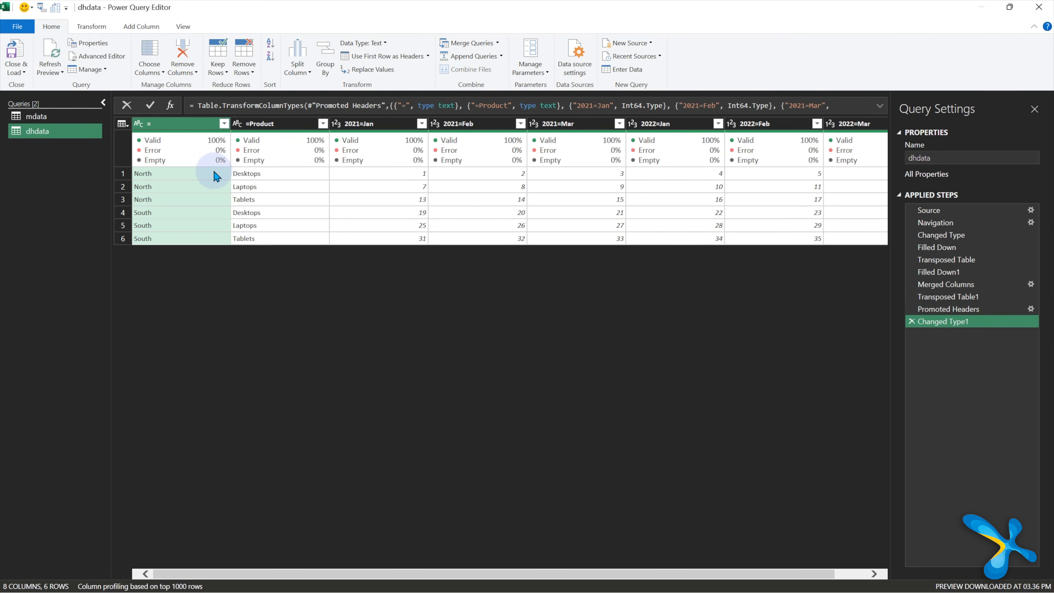
- Rename the first two columns of dhdata to Region and Product
click(179, 126)
double_click(179, 126)
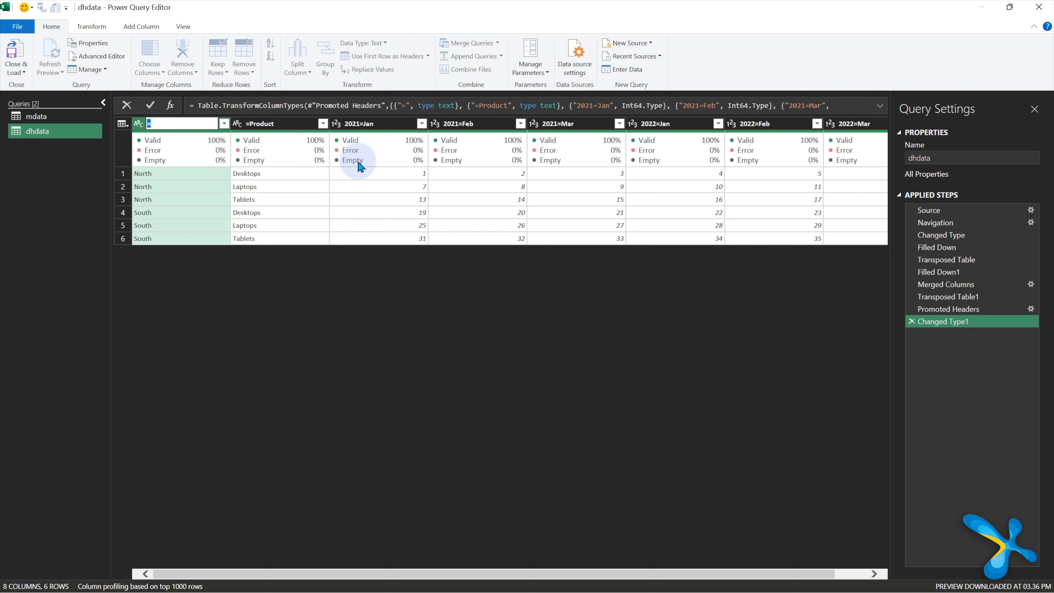
key(Return)
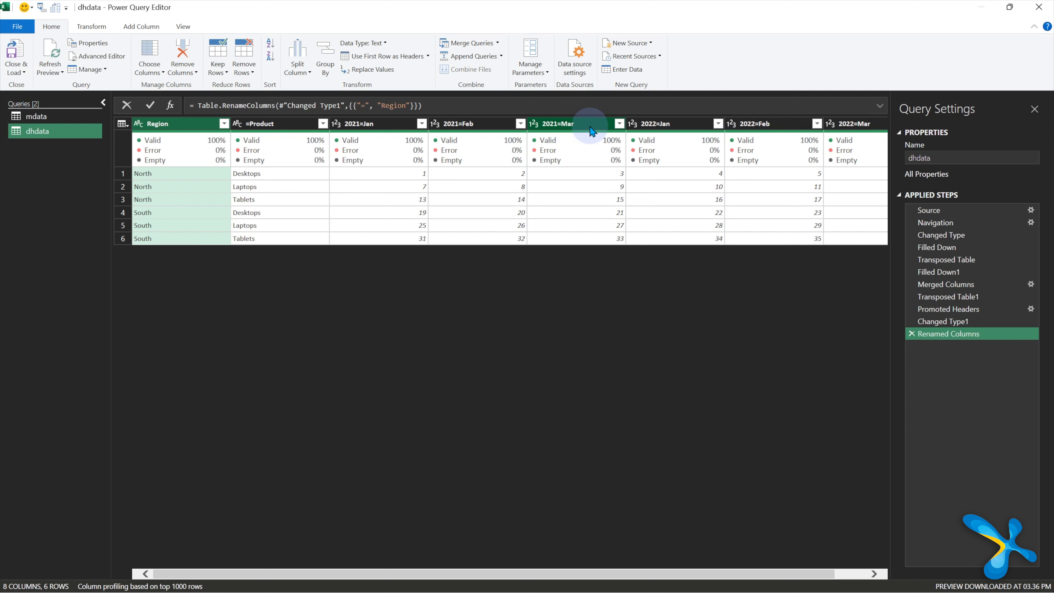
double_click(260, 123)
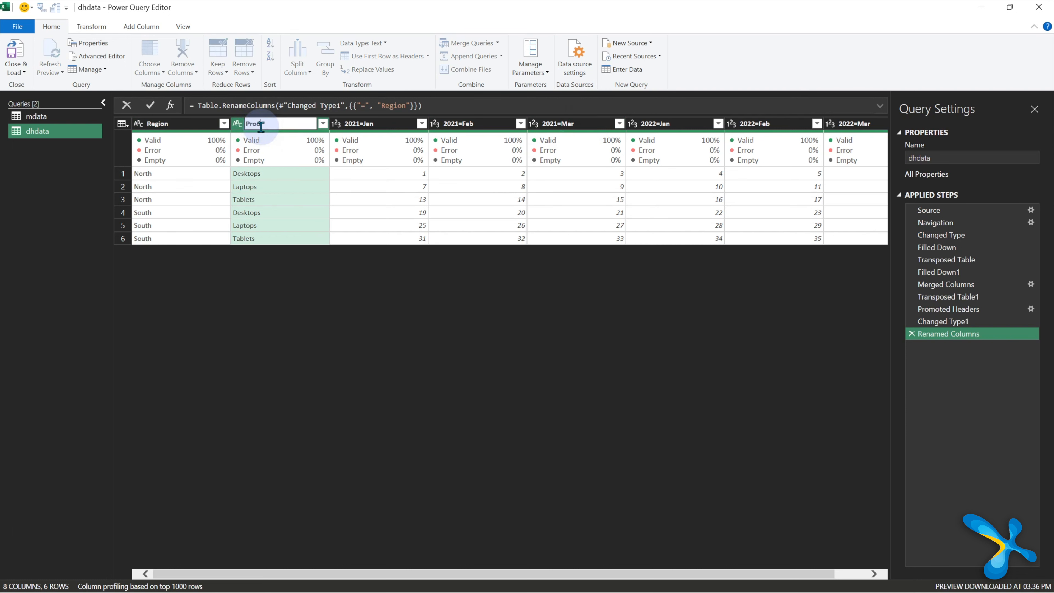
key(Return)
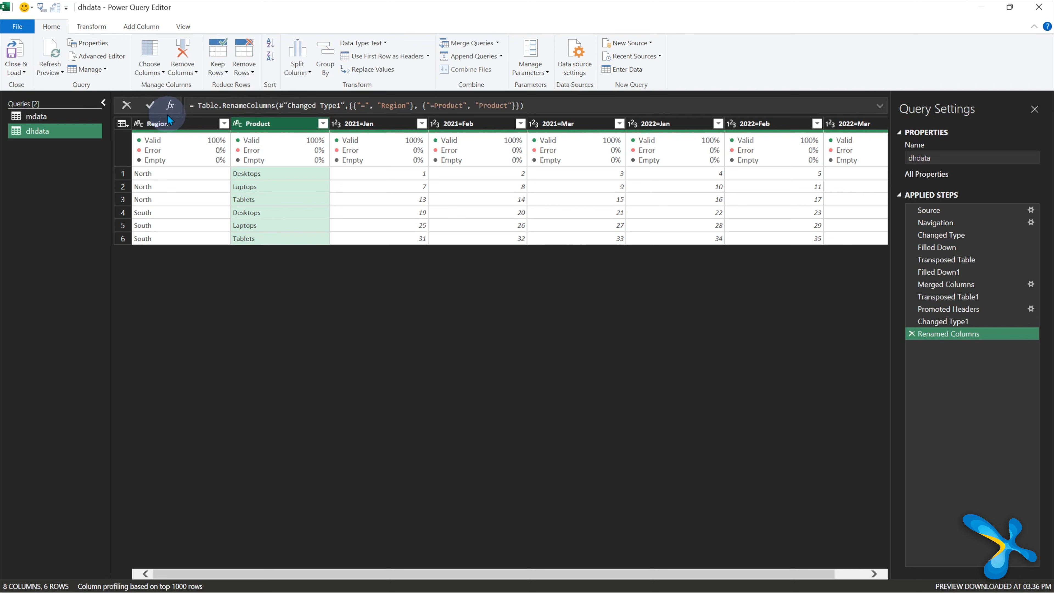
- Unpivot all columns of dhdata other than Region and Product
click(182, 124)
ctrl+click(254, 123)
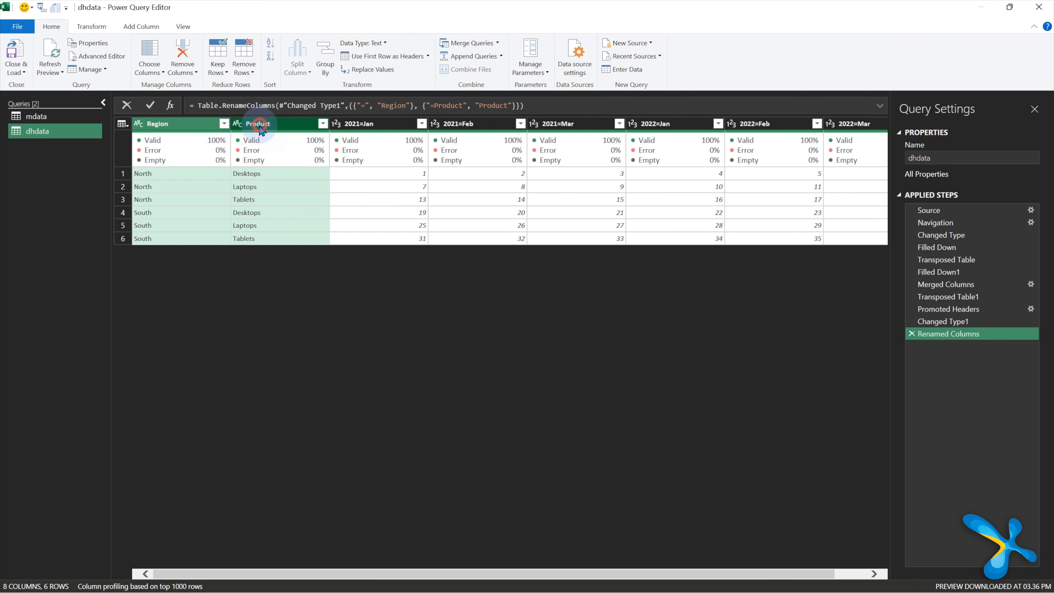
right_click(259, 123)
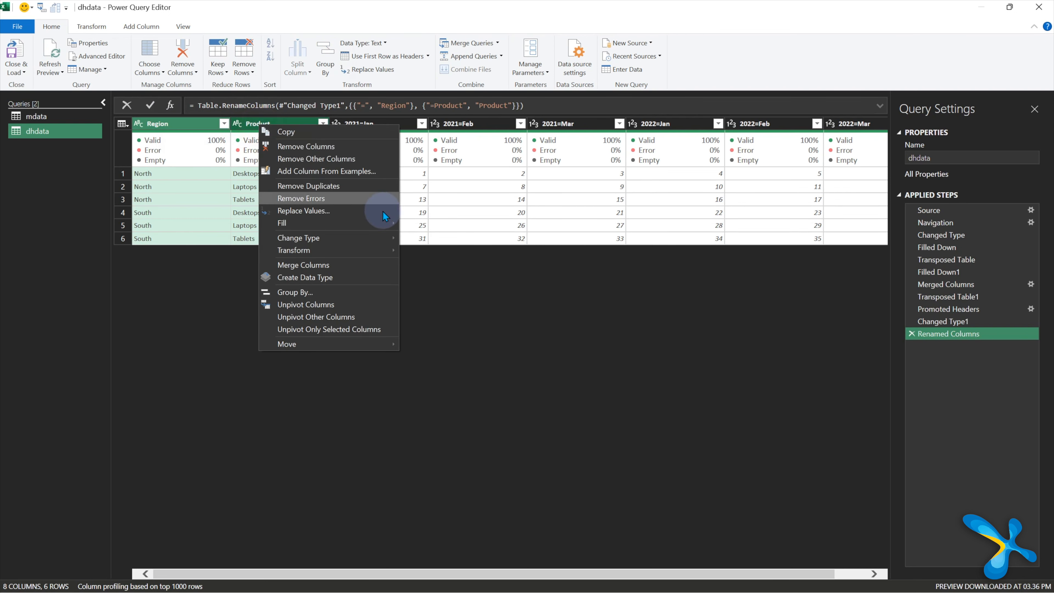
click(337, 318)
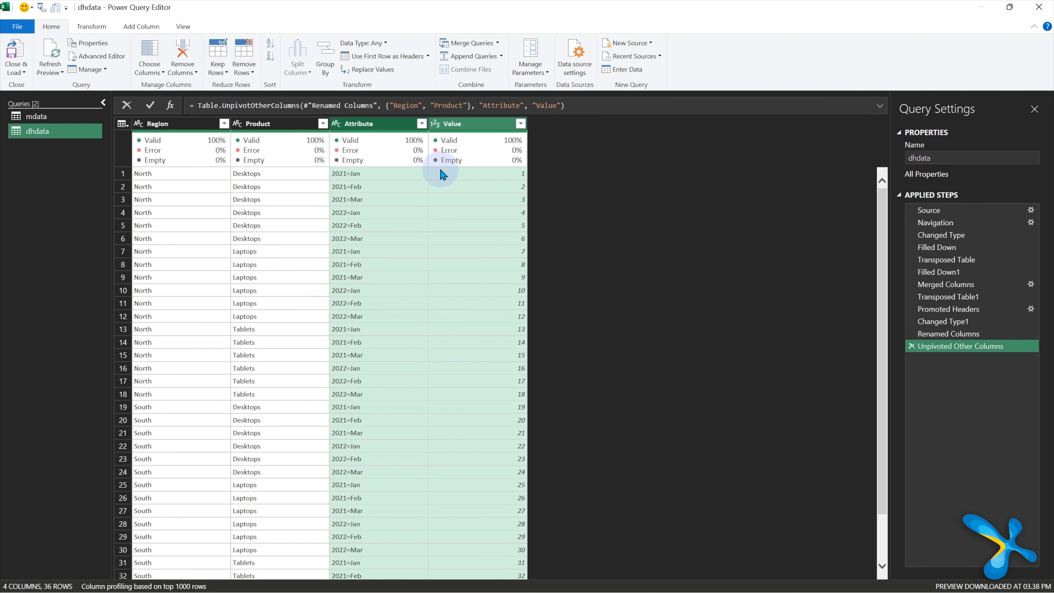
- Split the Attribute column at each equals sign, naming the resulting columns Year and Month and the Value column Quantity
click(371, 124)
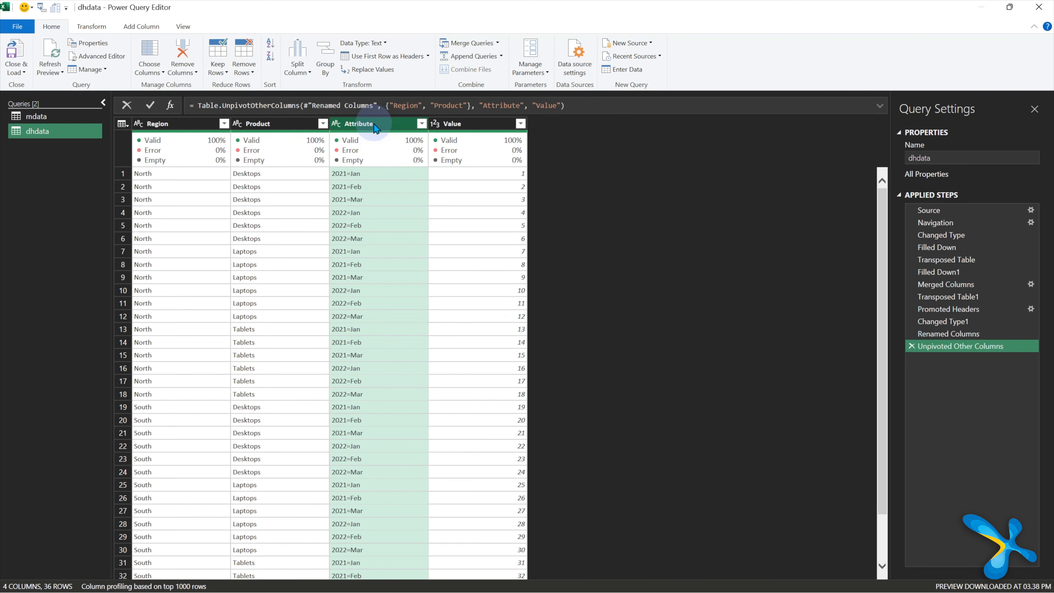
right_click(367, 122)
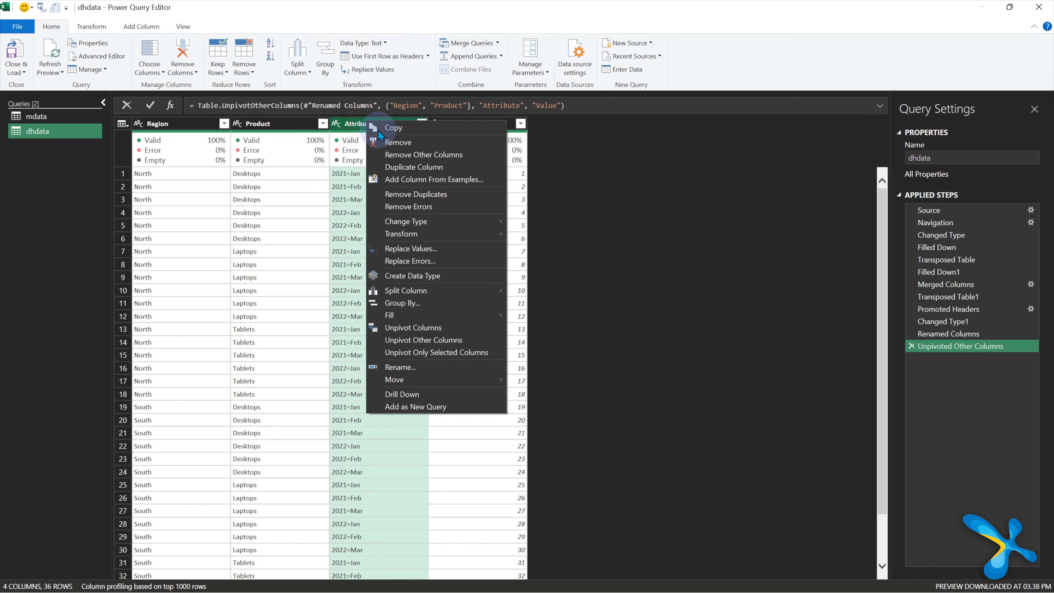
mouse_move(430, 291)
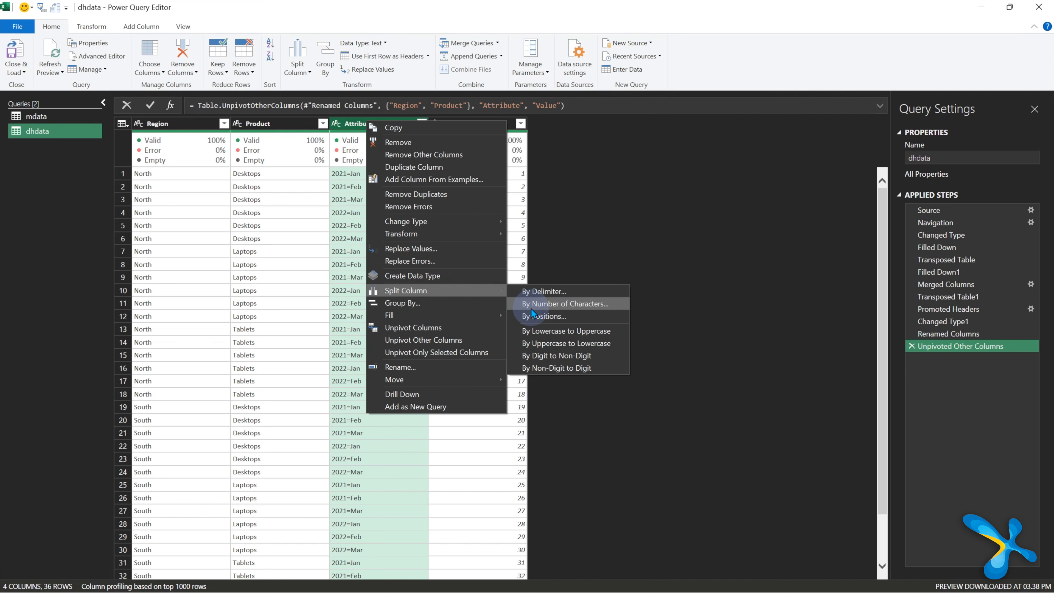
click(543, 291)
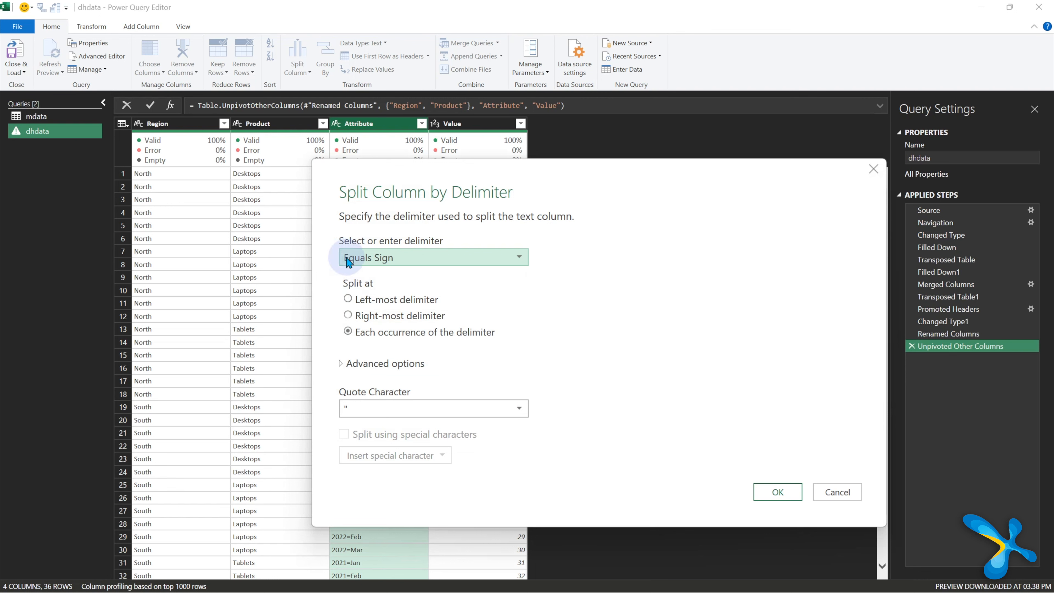
click(365, 258)
click(365, 257)
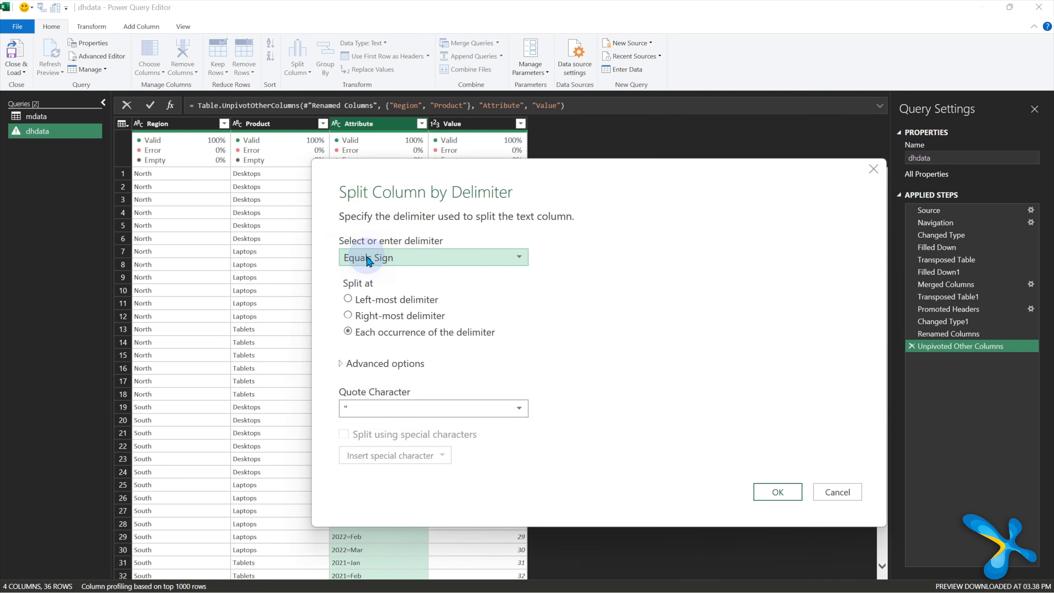
click(767, 490)
double_click(377, 123)
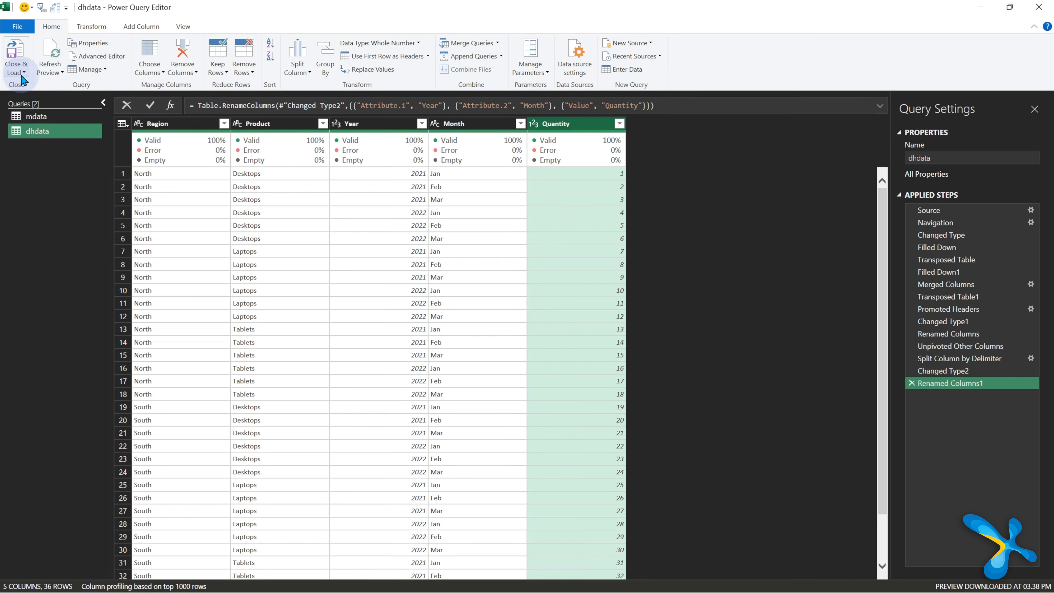
- Close the query editor and load the dhdata query as a table in a new worksheet
click(17, 70)
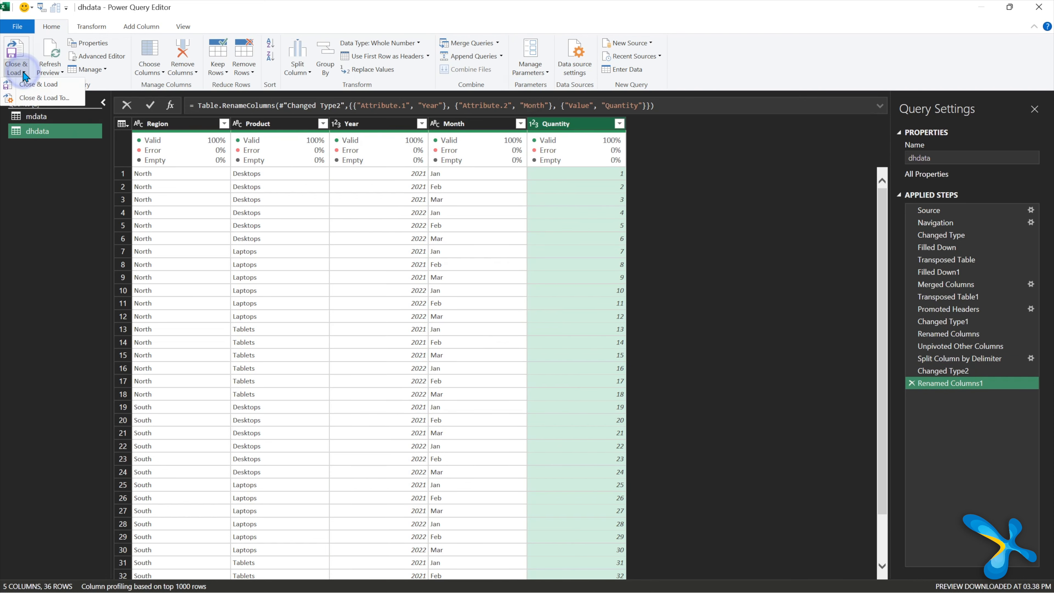
click(40, 98)
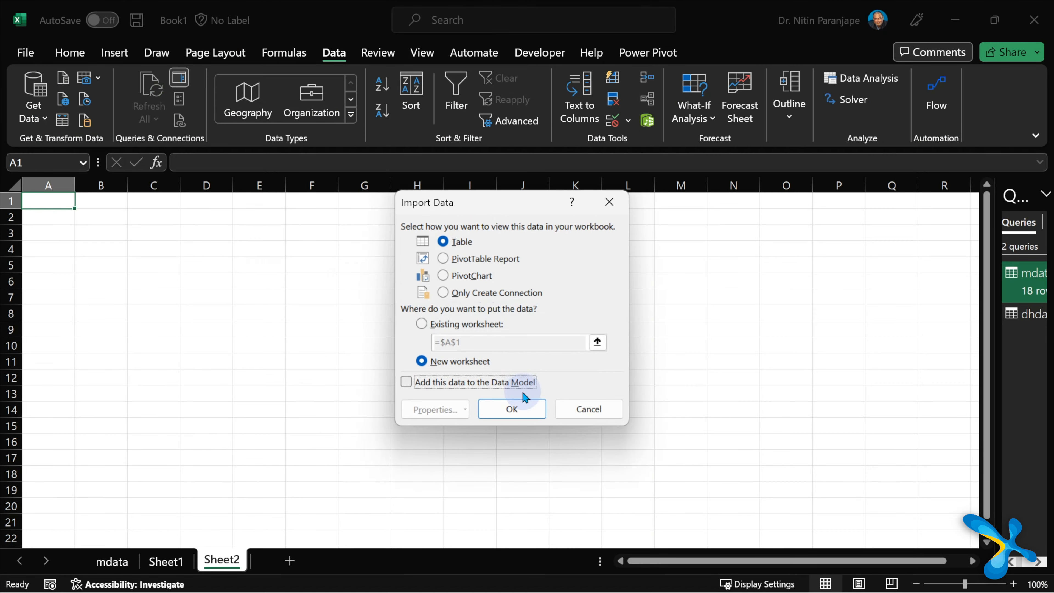
click(515, 408)
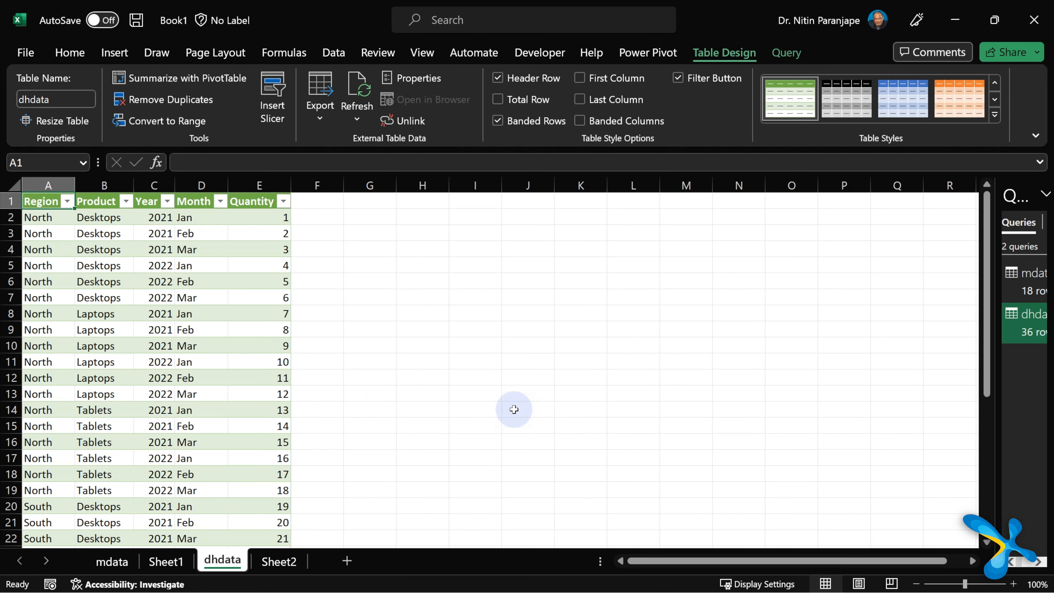